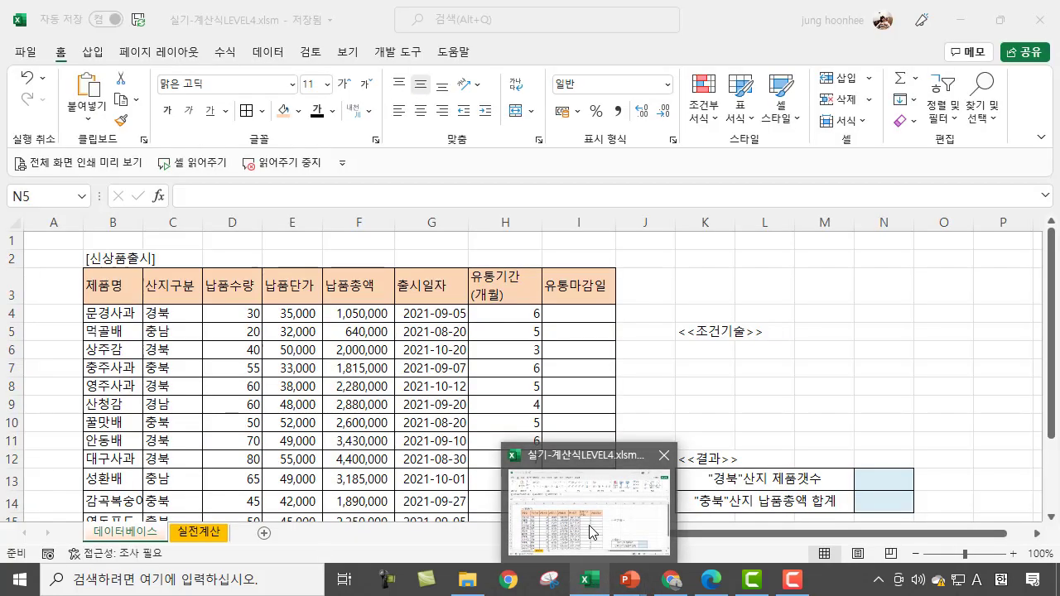
# Step: Switch to the Excel workbook and examine the result labels and the "경북" entries in the 산지구분 column
pyautogui.click(593, 532)
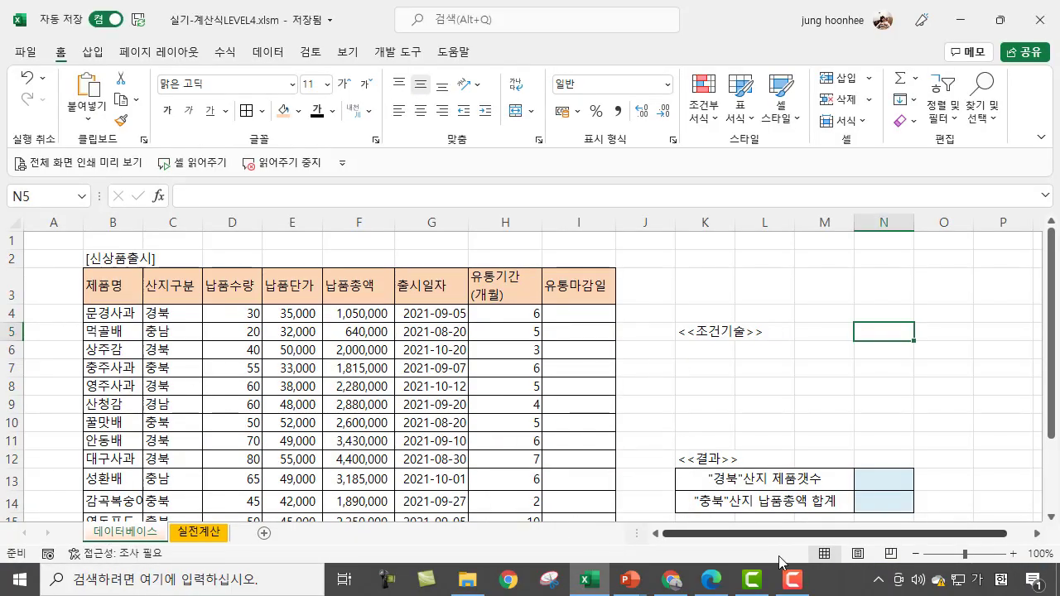
pyautogui.keyDown('ctrl'); pyautogui.scroll(1, 819, 500); pyautogui.keyUp('ctrl')
pyautogui.click(823, 500)
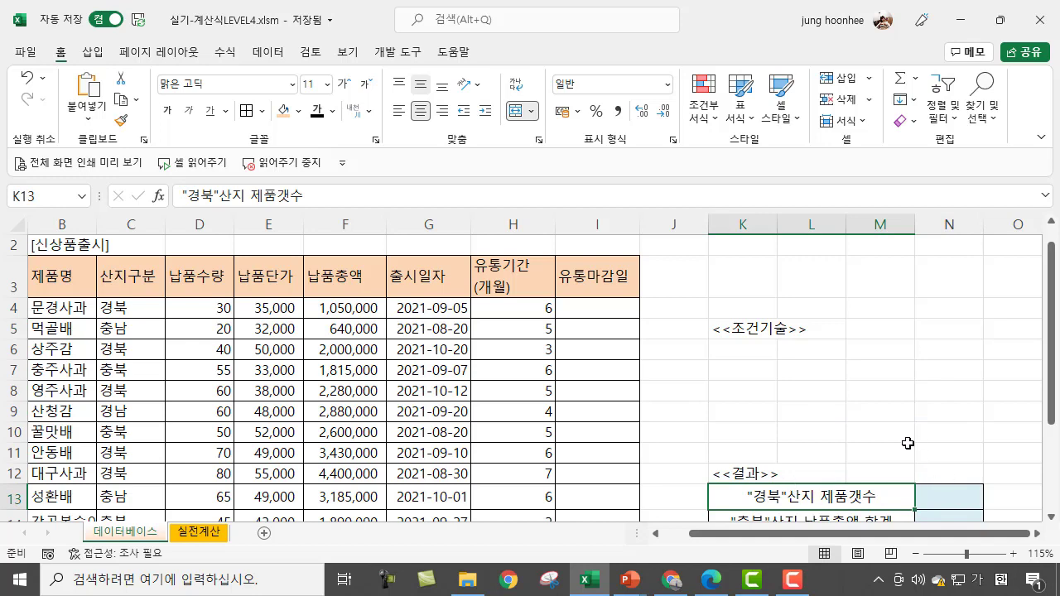
pyautogui.scroll(-1, 984, 428)
pyautogui.click(965, 416)
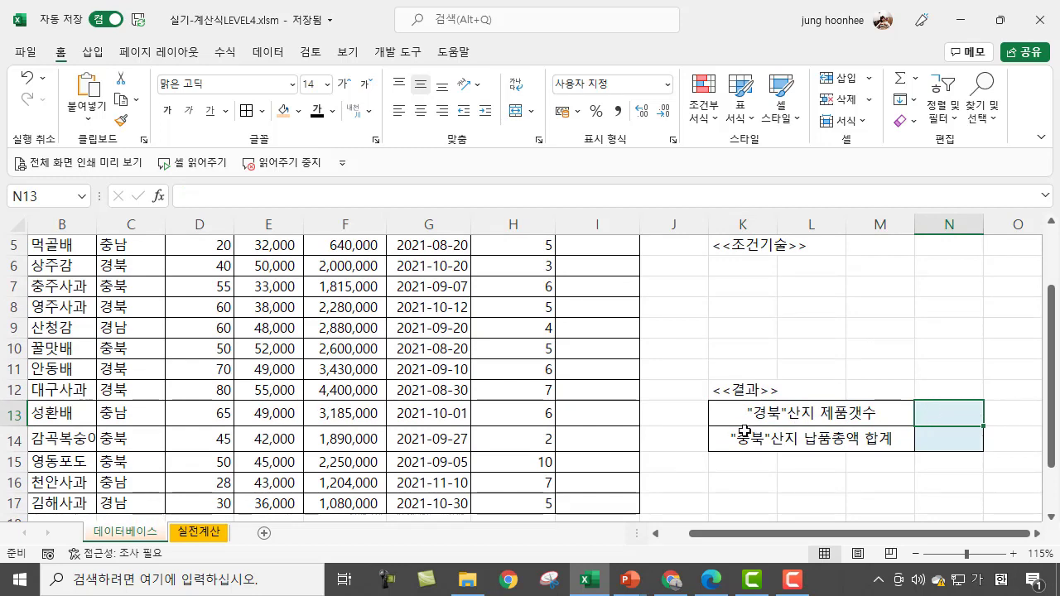
pyautogui.scroll(1, 14, 370)
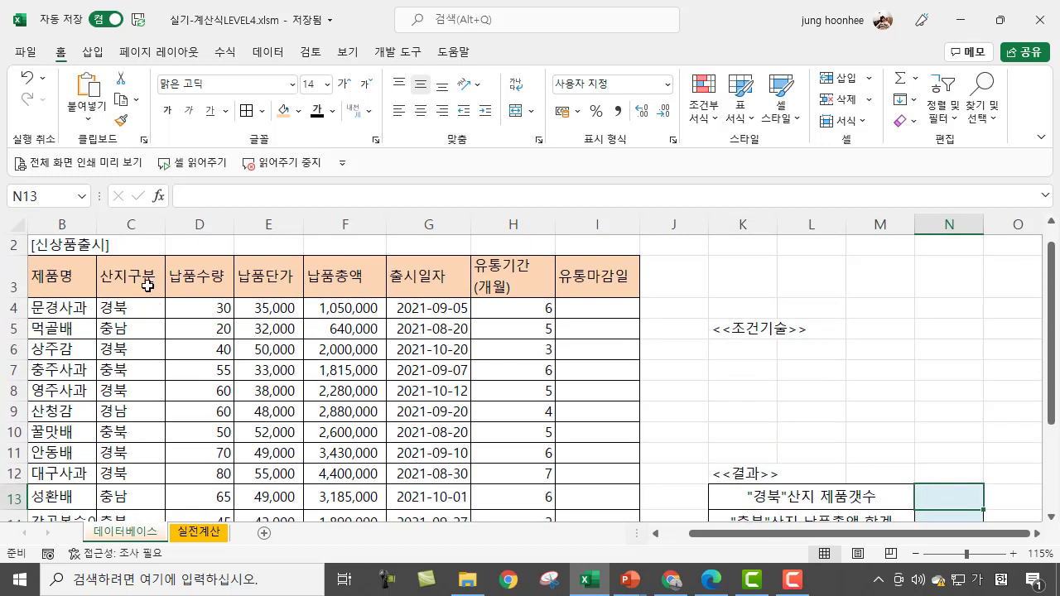
pyautogui.click(143, 272)
pyautogui.click(114, 308)
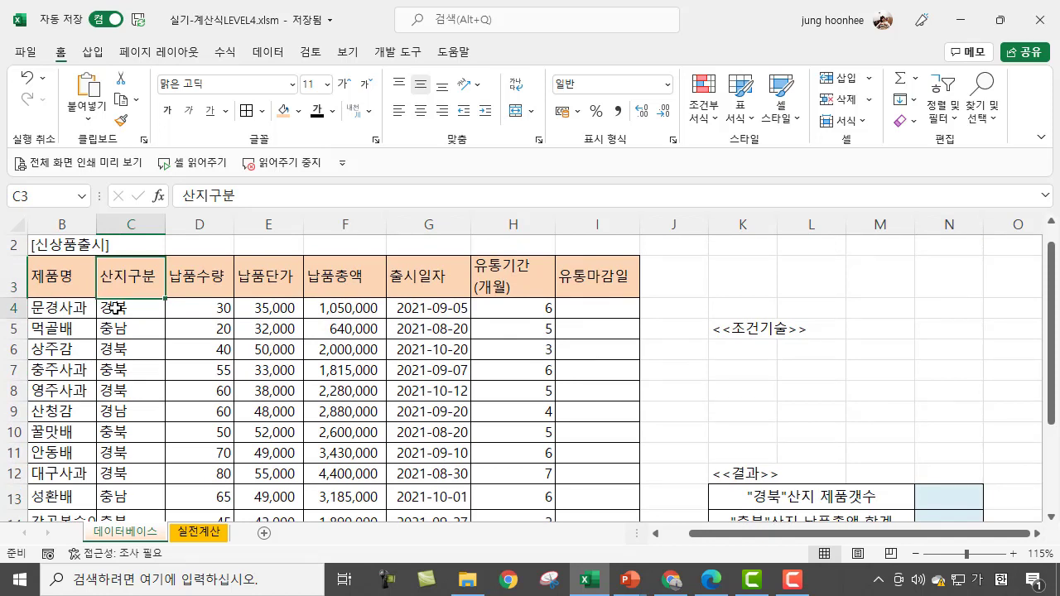
pyautogui.click(116, 349)
pyautogui.click(116, 397)
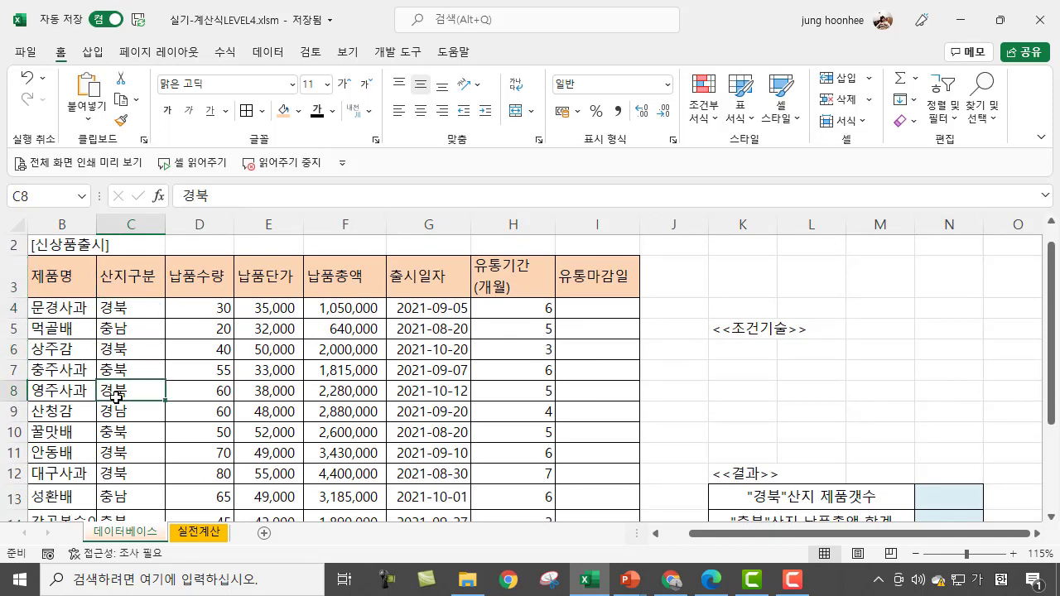
# Step: Begin a DCOUNTA formula in cell N13 for the "경북"산지 제품갯수 result
pyautogui.click(945, 496)
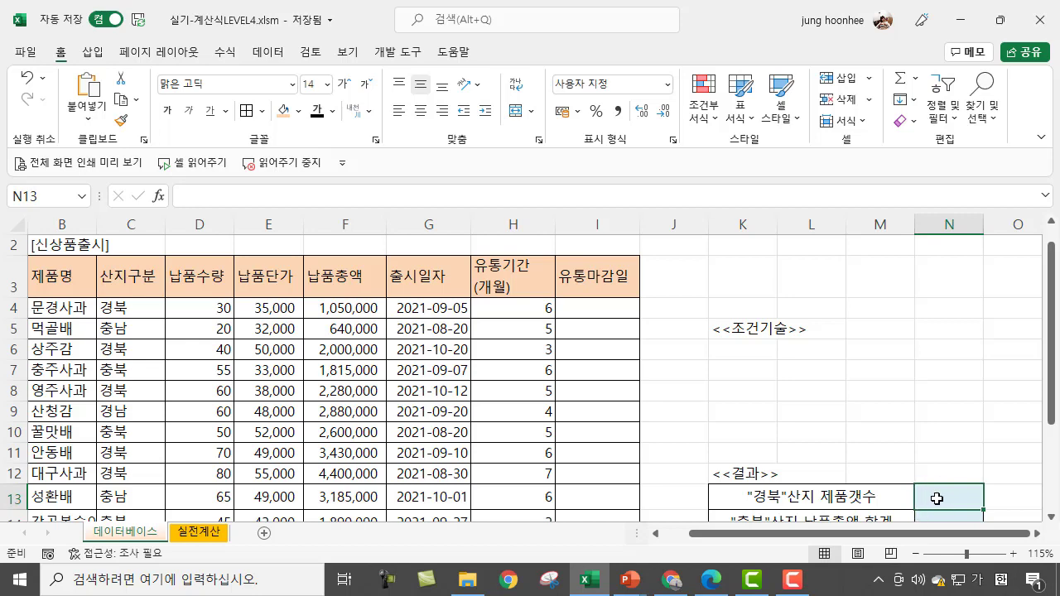
pyautogui.moveTo(626, 585)
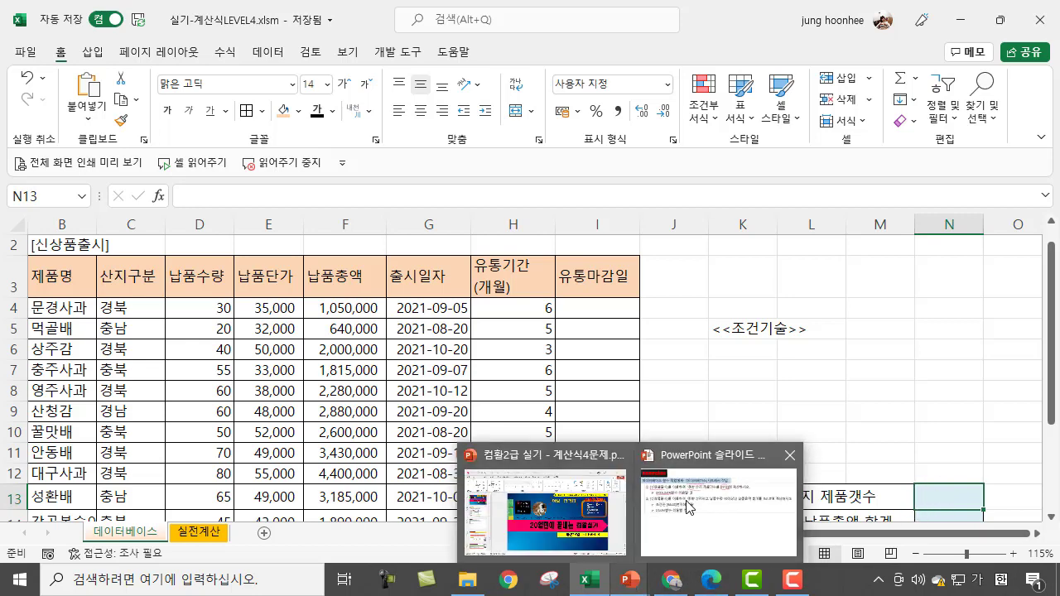
pyautogui.moveTo(728, 507)
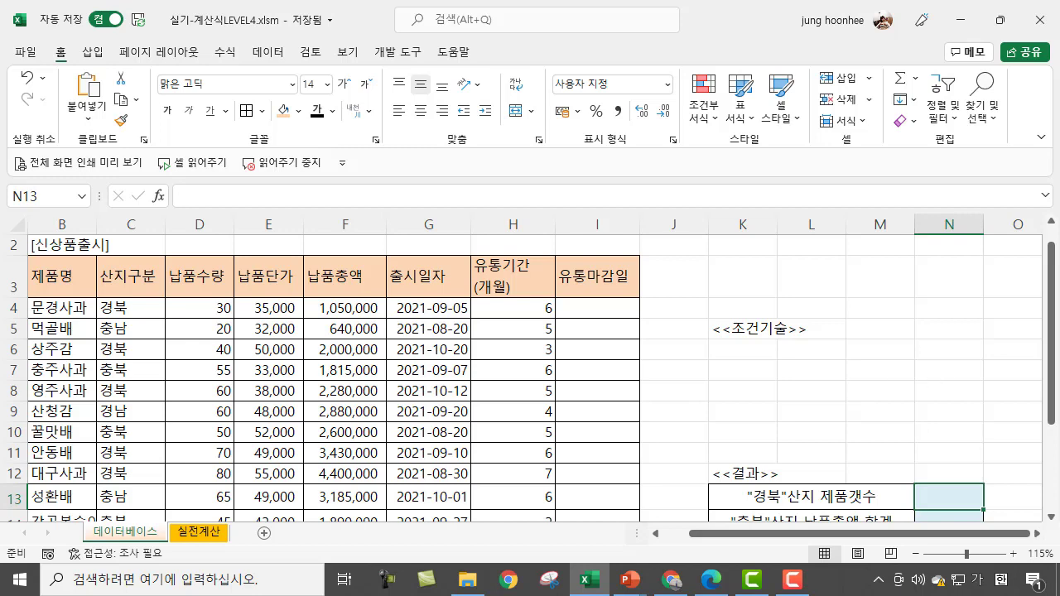
pyautogui.click(1036, 534)
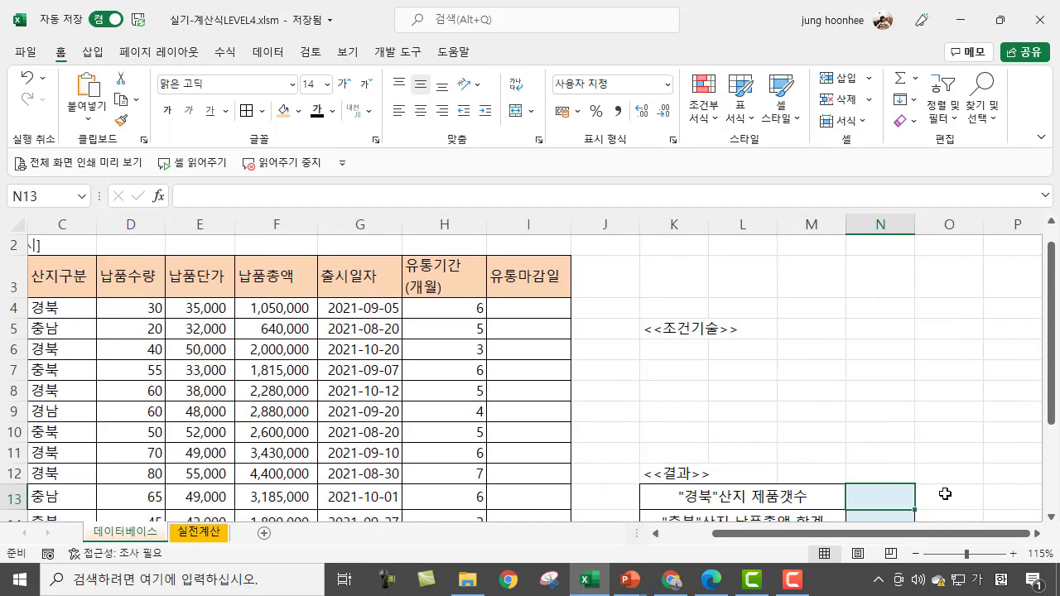
pyautogui.scroll(-1, 983, 464)
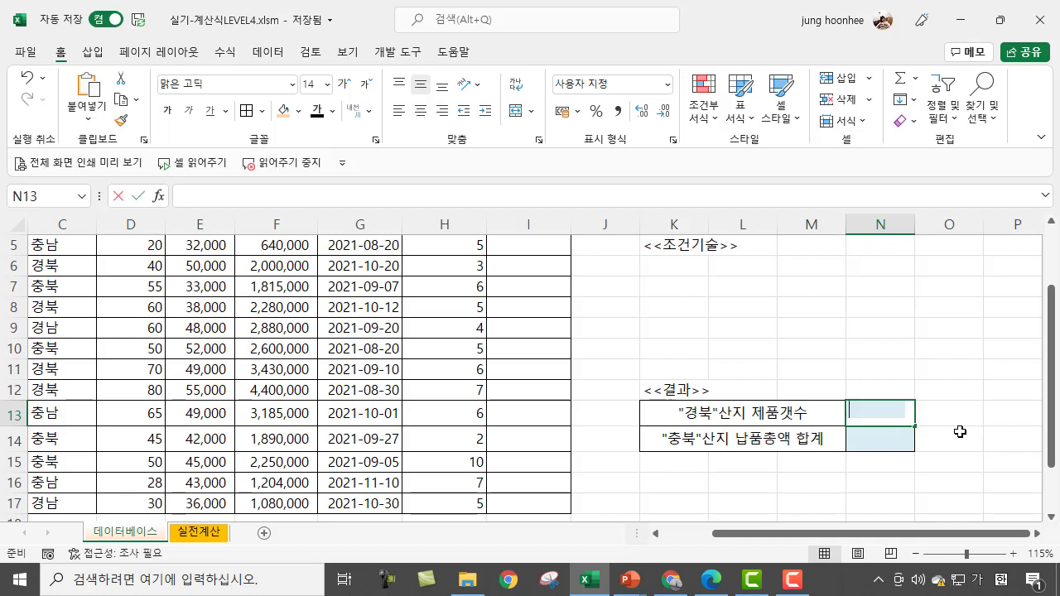
pyautogui.write('=')
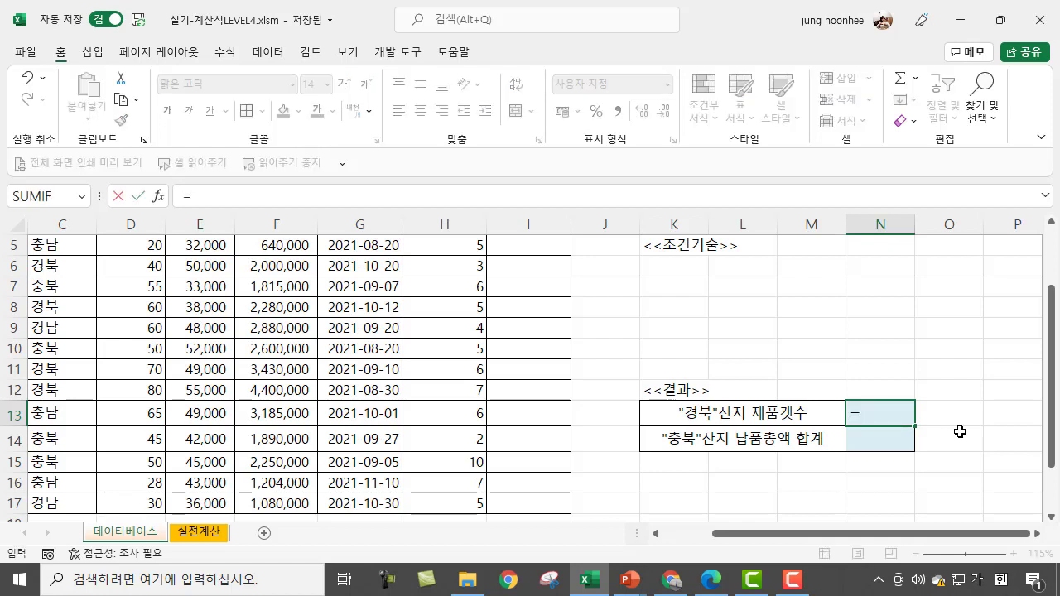
pyautogui.write('dc')
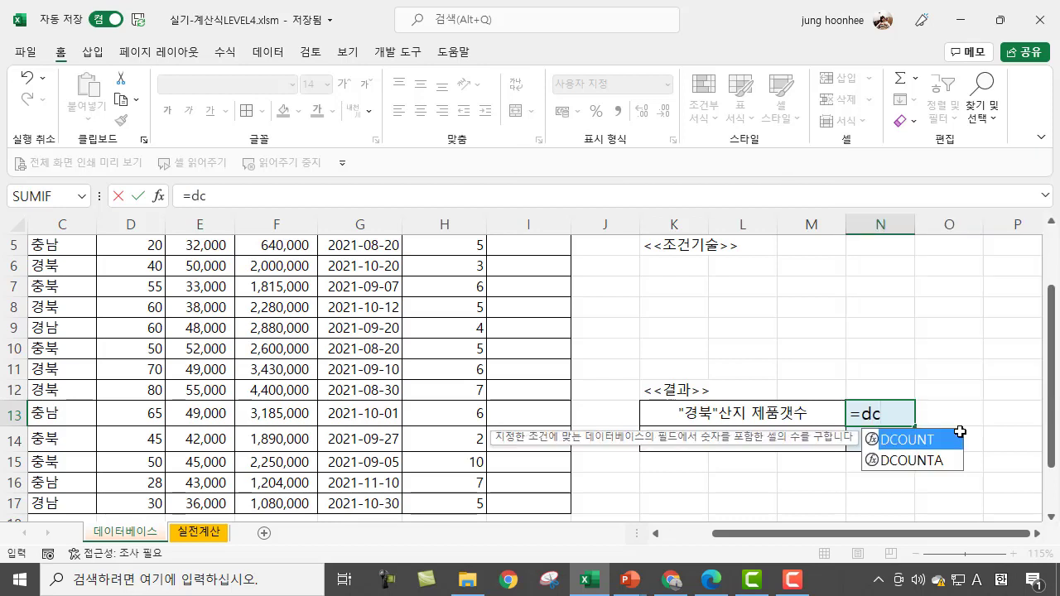
pyautogui.doubleClick(909, 460)
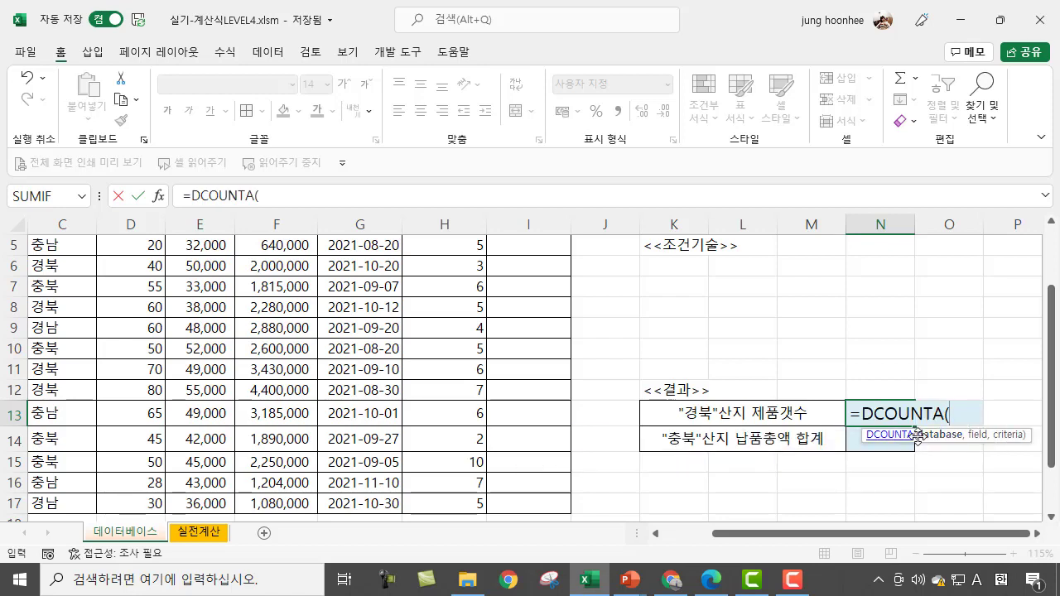
# Step: Set the formula's database argument to the whole 신상품출시 table including its headers, B3:I17
pyautogui.moveTo(764, 540); pyautogui.dragTo(651, 539)
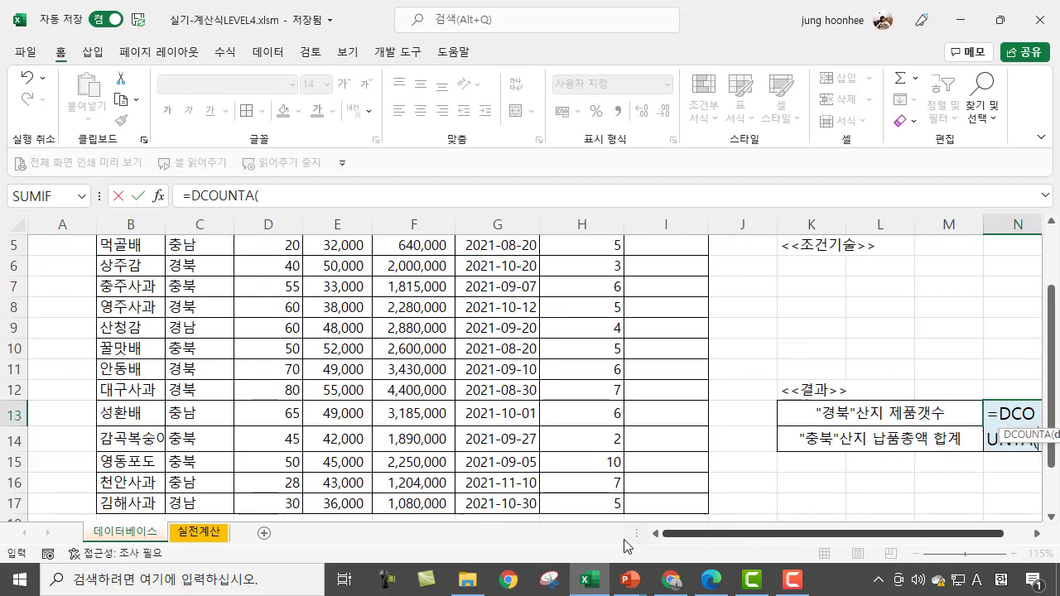
pyautogui.scroll(2, 121, 348)
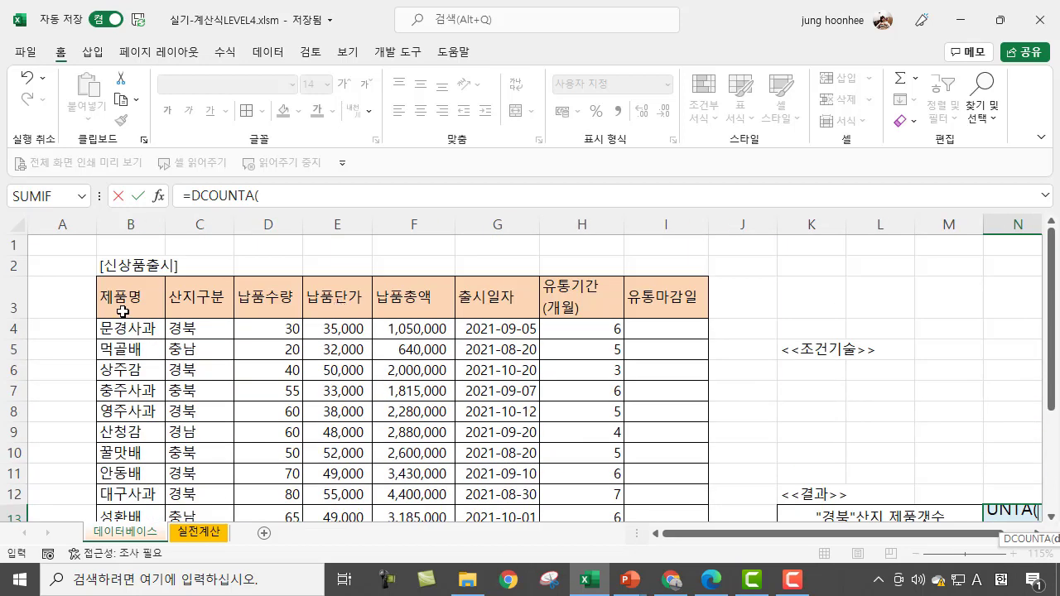
pyautogui.moveTo(108, 294); pyautogui.dragTo(648, 486)
pyautogui.scroll(2, 514, 430)
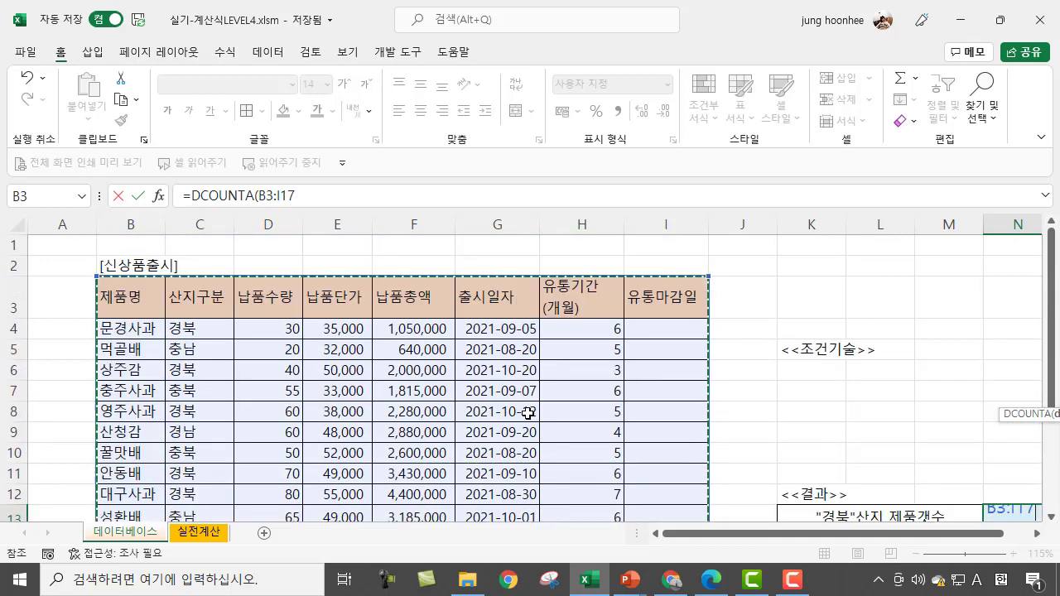
pyautogui.scroll(-2, 878, 456)
pyautogui.moveTo(897, 537); pyautogui.dragTo(979, 539)
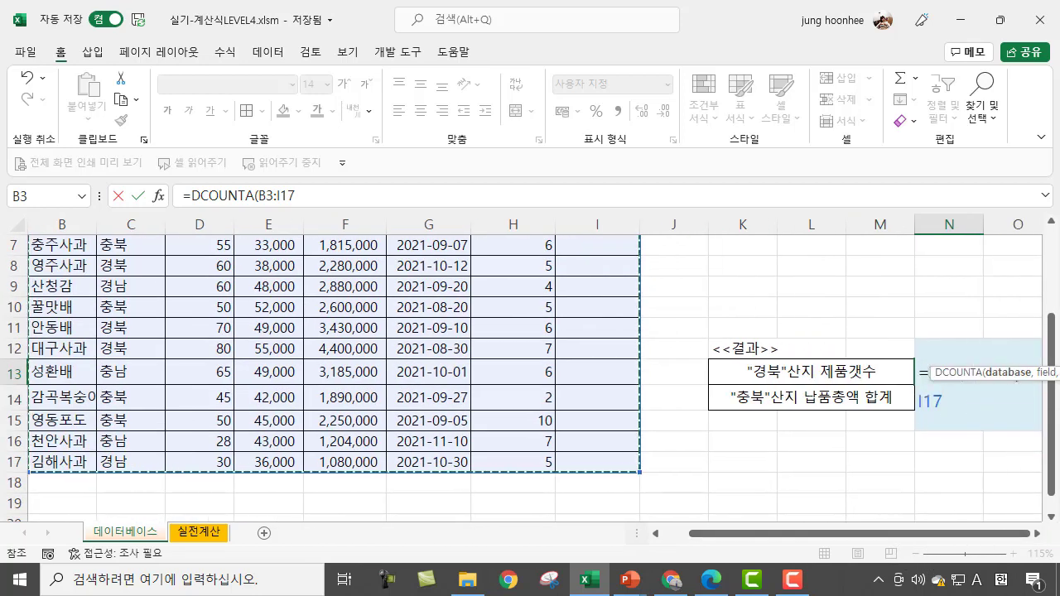
pyautogui.write(',')
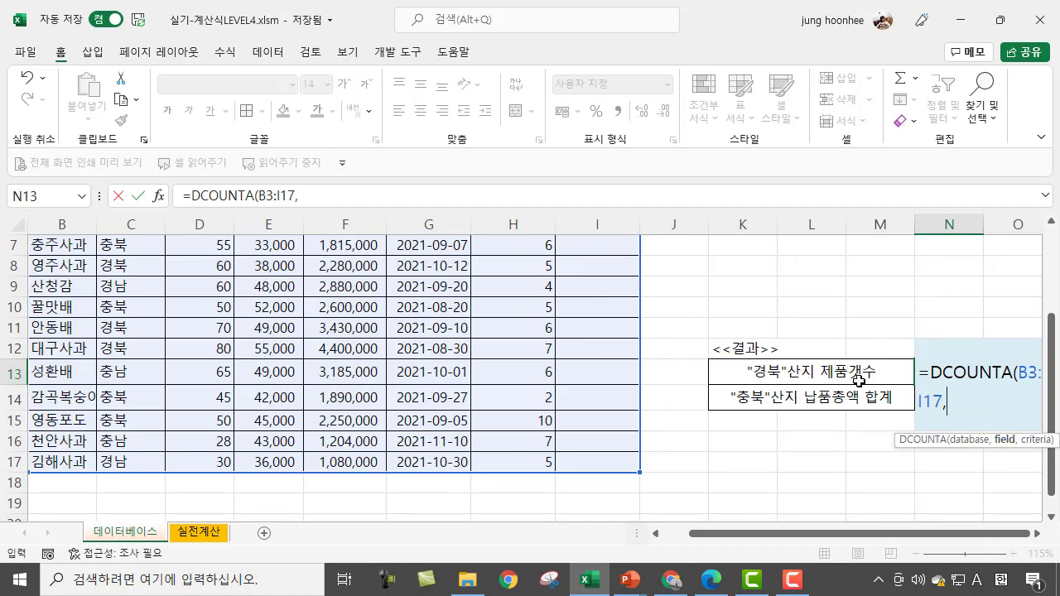
# Step: Set the DCOUNTA field argument to the 산지구분 header cell, C3
pyautogui.moveTo(810, 538); pyautogui.dragTo(782, 537)
pyautogui.scroll(2, 203, 395)
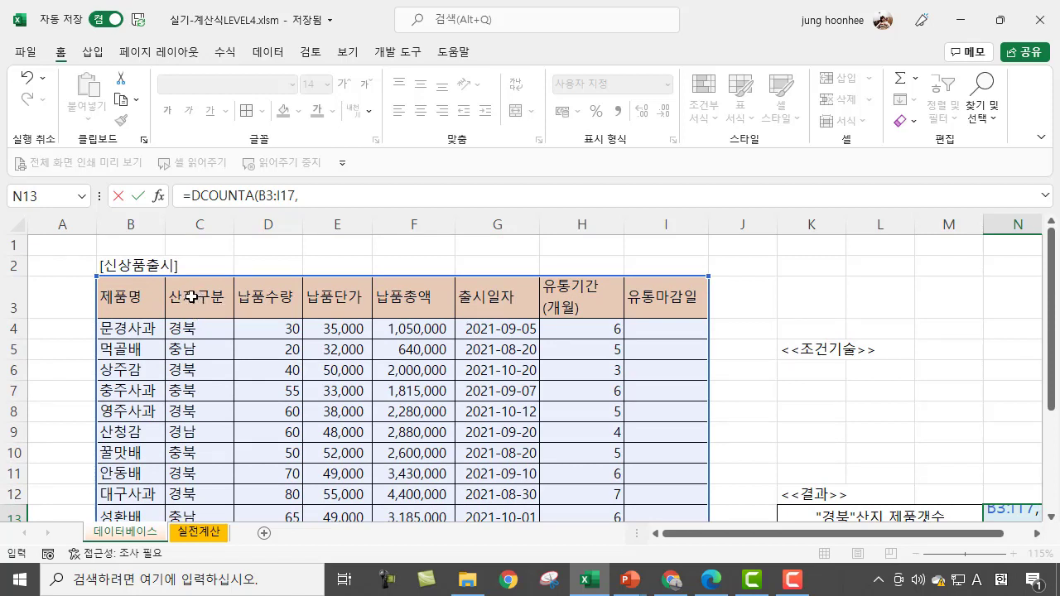
pyautogui.click(191, 296)
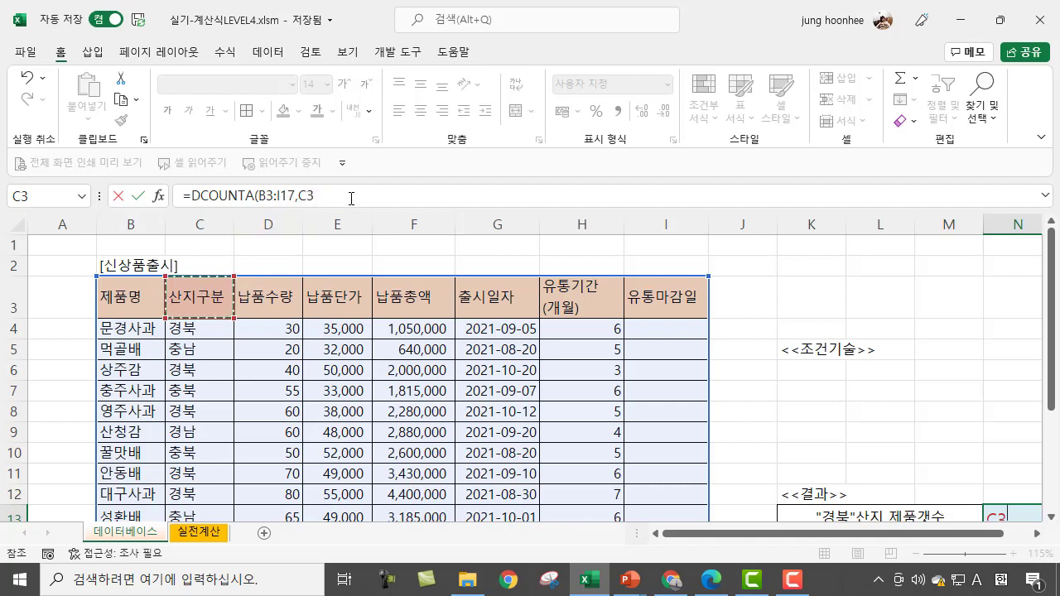
pyautogui.click(351, 194)
pyautogui.write(',')
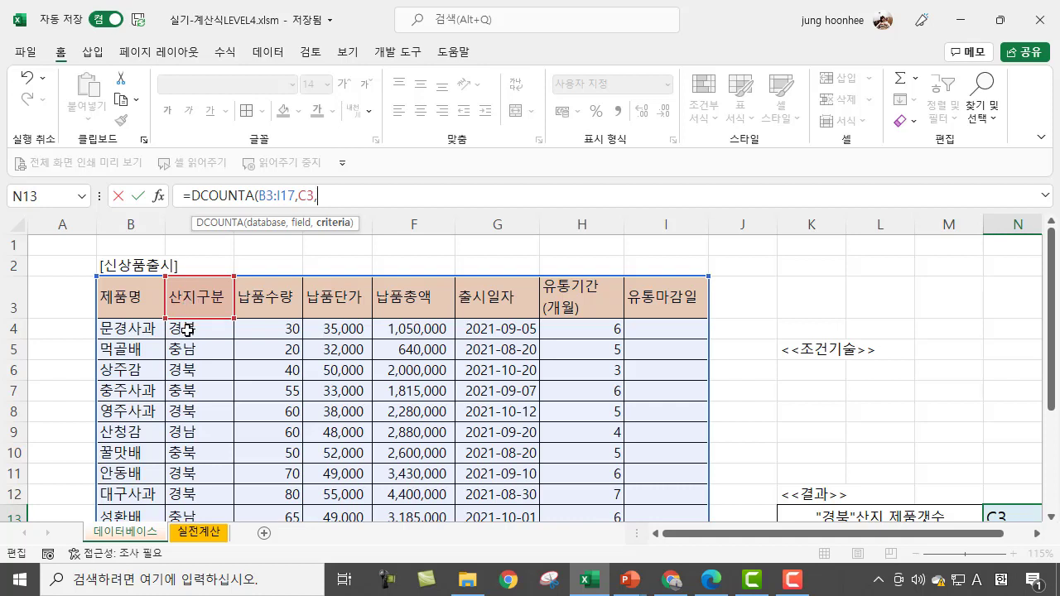
# Step: Use C3:C4 as the criteria range and complete the formula =DCOUNTA(B3:I17,C3,C3:C4)
pyautogui.click(190, 293)
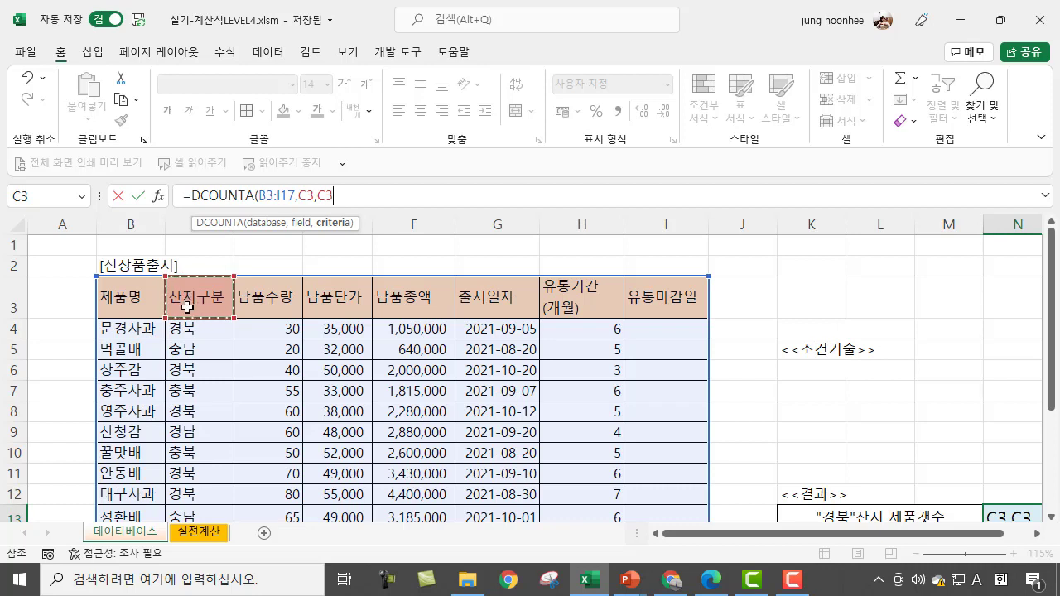
pyautogui.moveTo(183, 320); pyautogui.dragTo(184, 326)
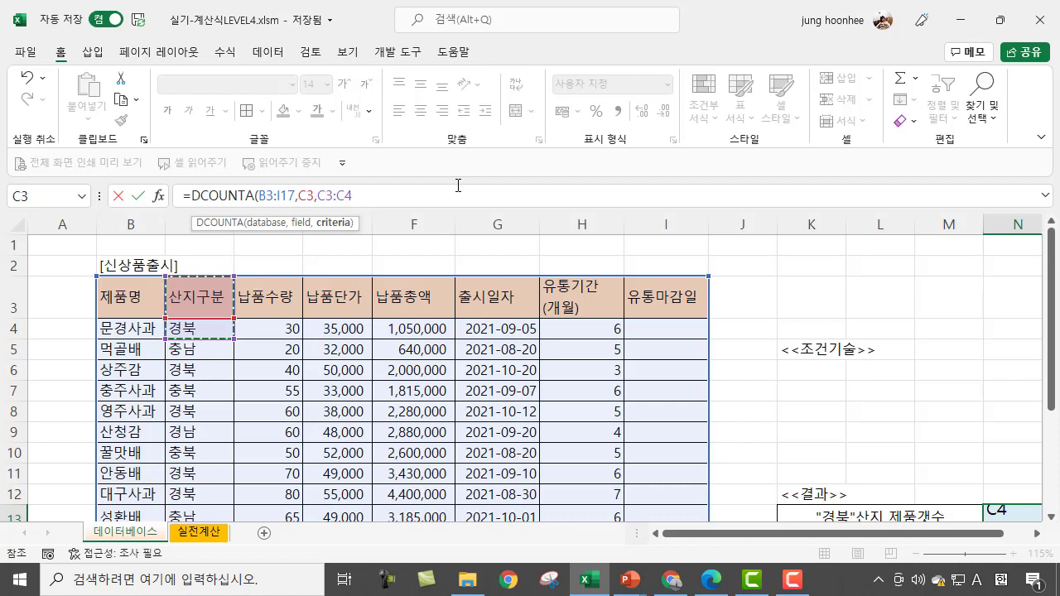
pyautogui.write(')')
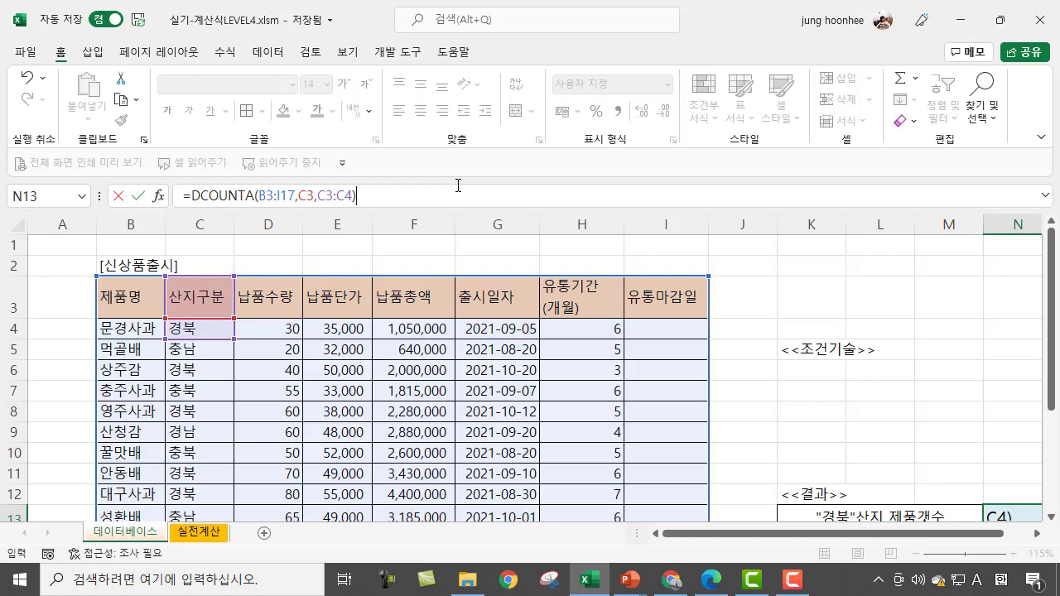
pyautogui.press('Return')
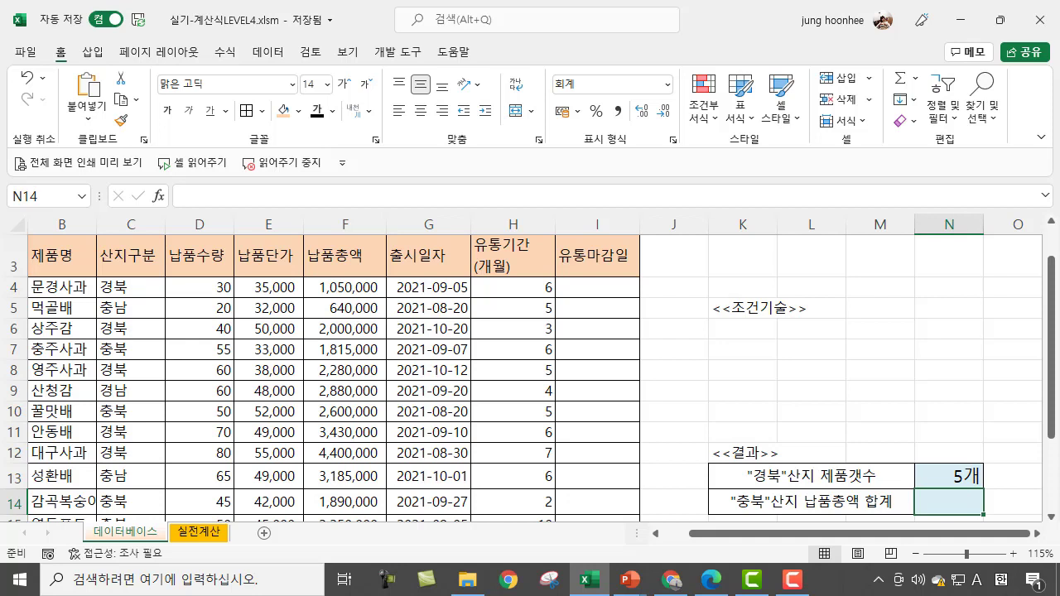
# Step: Check the count in N13 against the individual "경북" rows in the 산지구분 column and review its formula
pyautogui.click(116, 286)
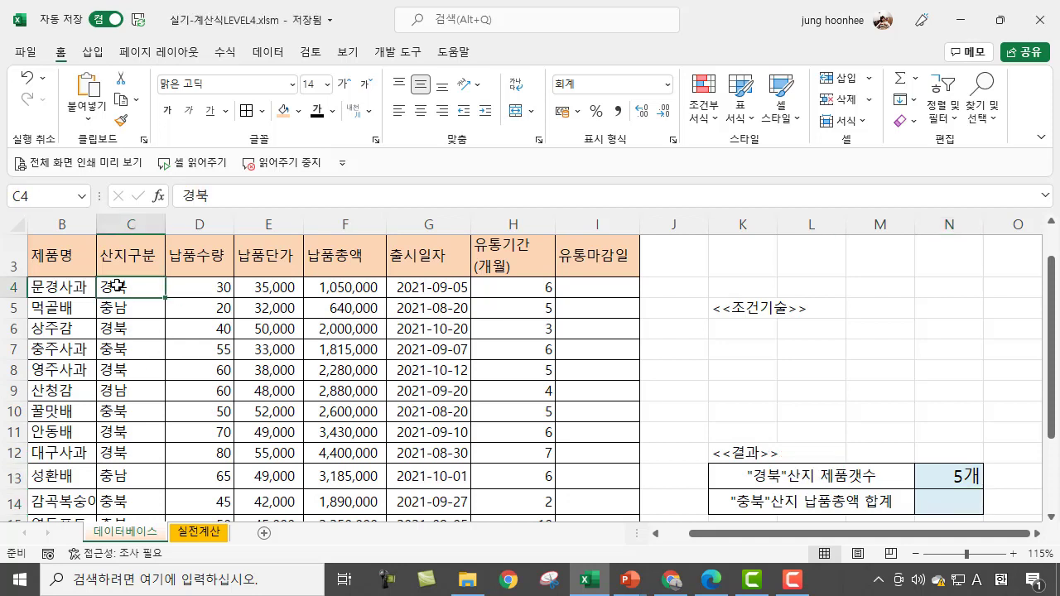
pyautogui.click(122, 329)
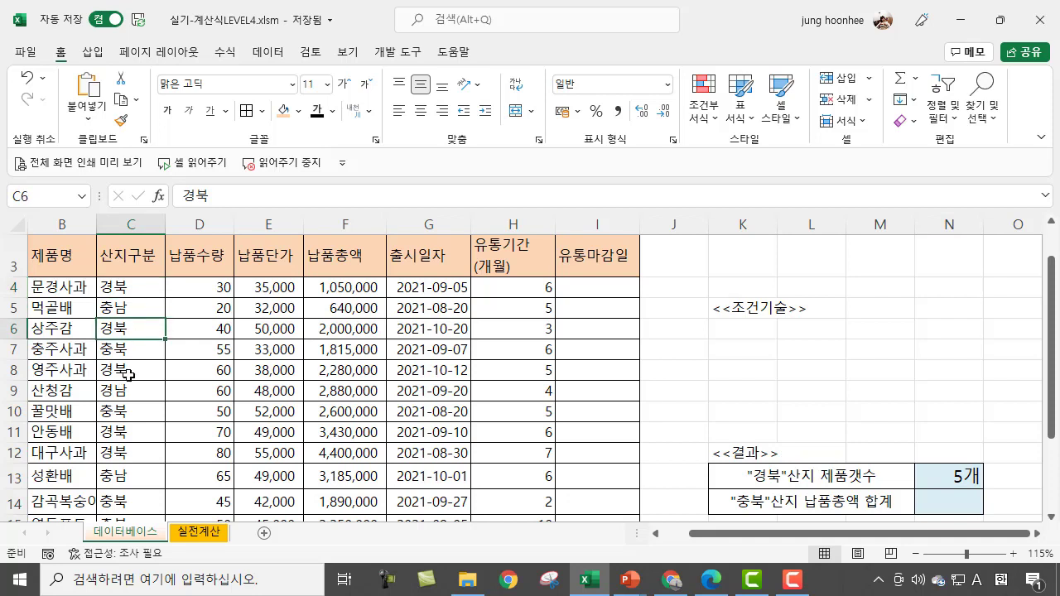
pyautogui.click(126, 375)
pyautogui.click(120, 434)
pyautogui.click(118, 451)
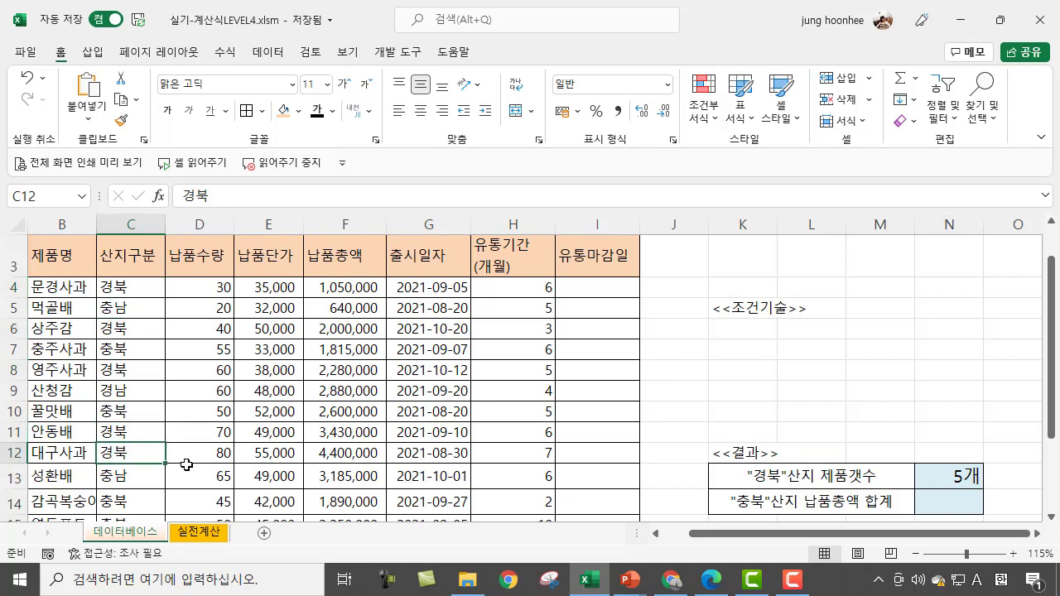
pyautogui.scroll(-1, 171, 453)
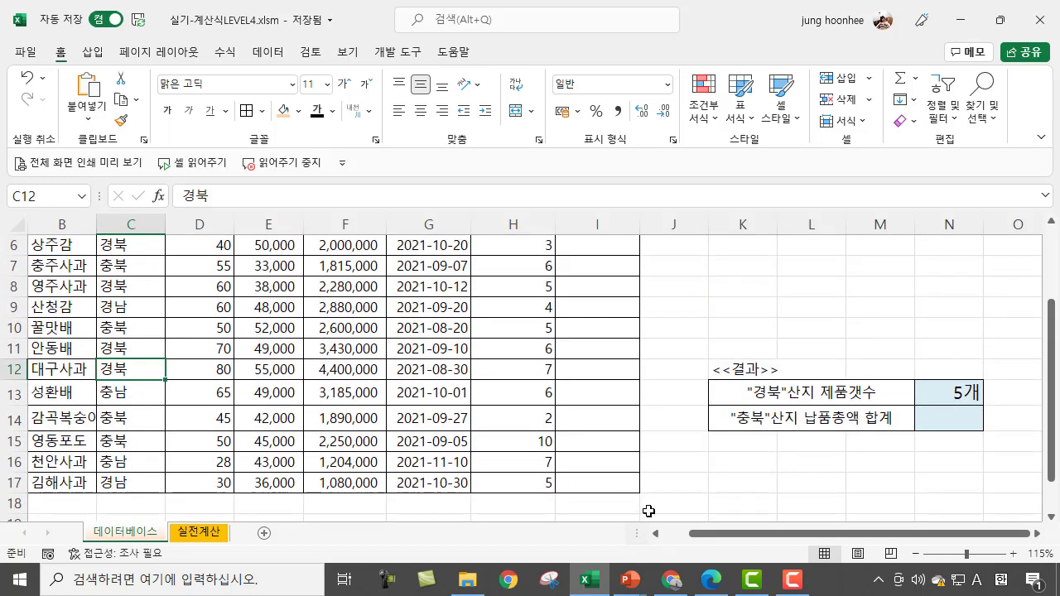
pyautogui.click(956, 394)
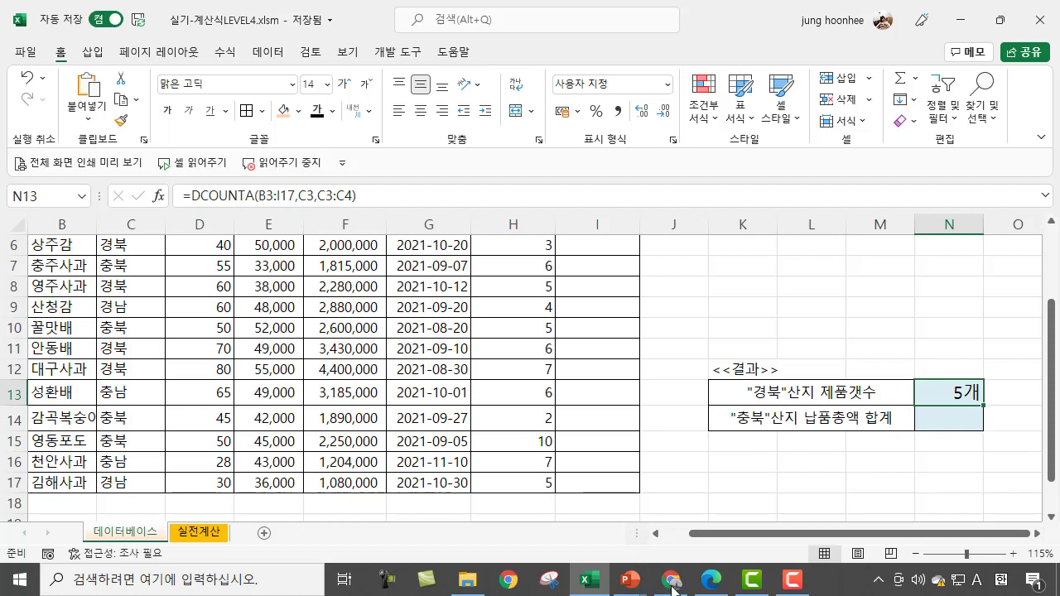
# Step: Switch to the PowerPoint slide show and mark exercise 2's "충북"산지이고, 납품수량 50이상인 and 조건은 [K6:L8]번지에 기술 in red pen
pyautogui.moveTo(631, 586)
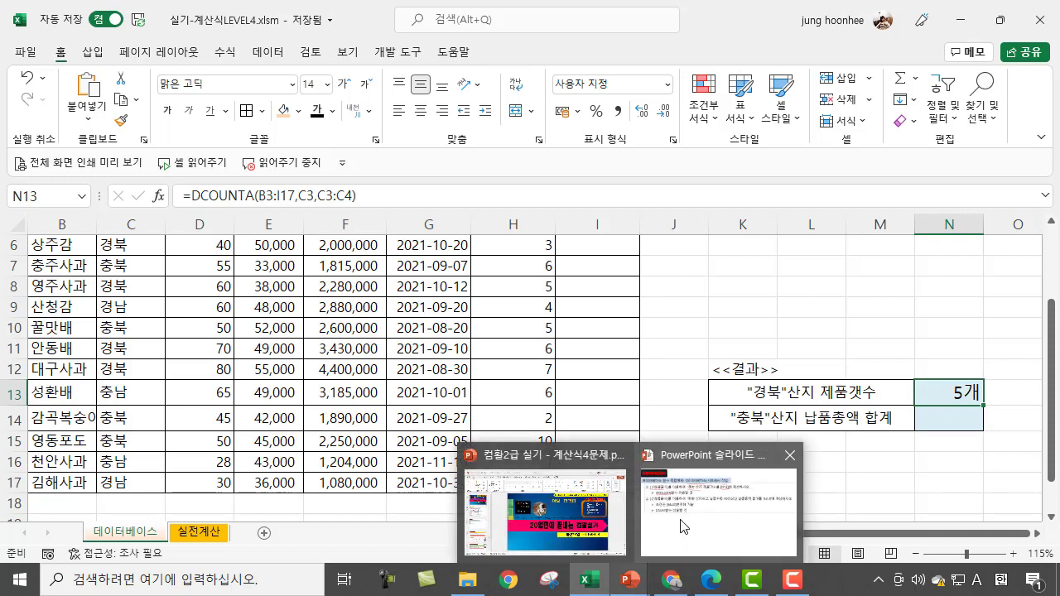
pyautogui.click(683, 522)
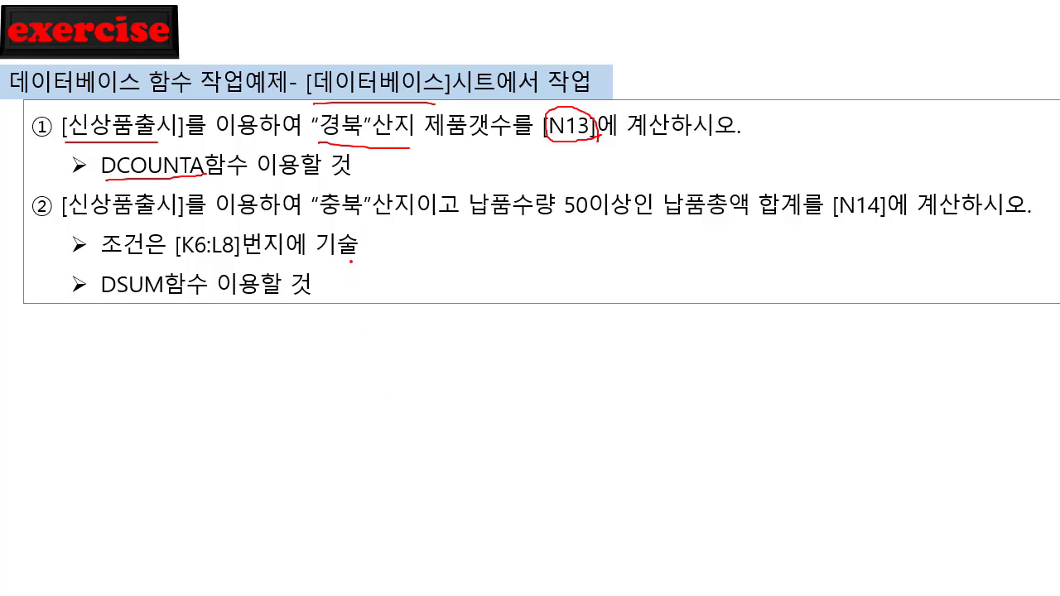
pyautogui.moveTo(319, 216); pyautogui.dragTo(457, 221)
pyautogui.moveTo(506, 218); pyautogui.dragTo(617, 218)
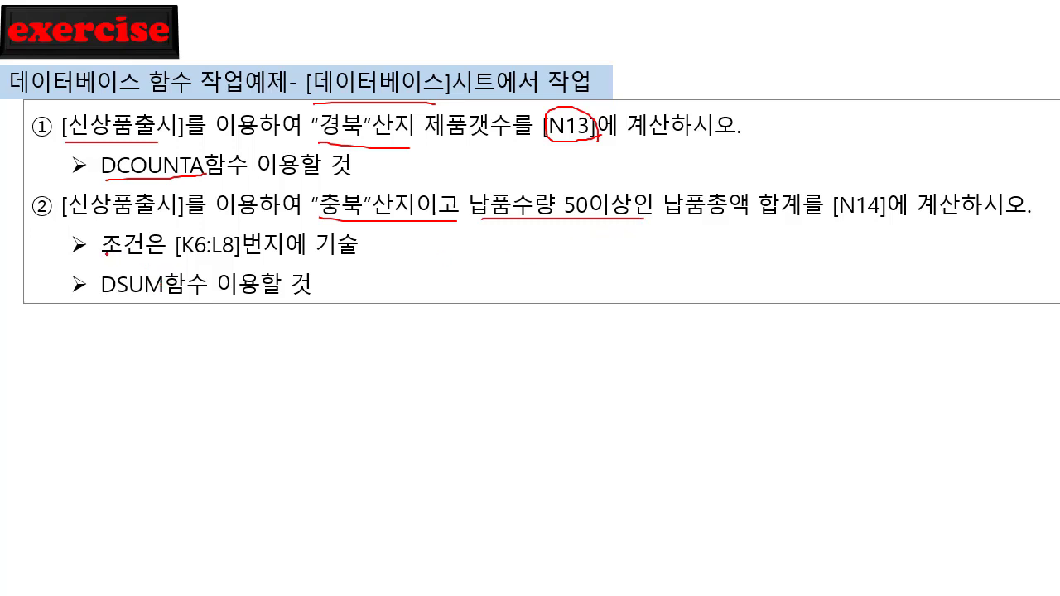
pyautogui.moveTo(110, 251)
pyautogui.mouseDown()
pyautogui.moveTo(365, 254)
pyautogui.moveTo(362, 236)
pyautogui.moveTo(398, 231)
pyautogui.mouseUp()
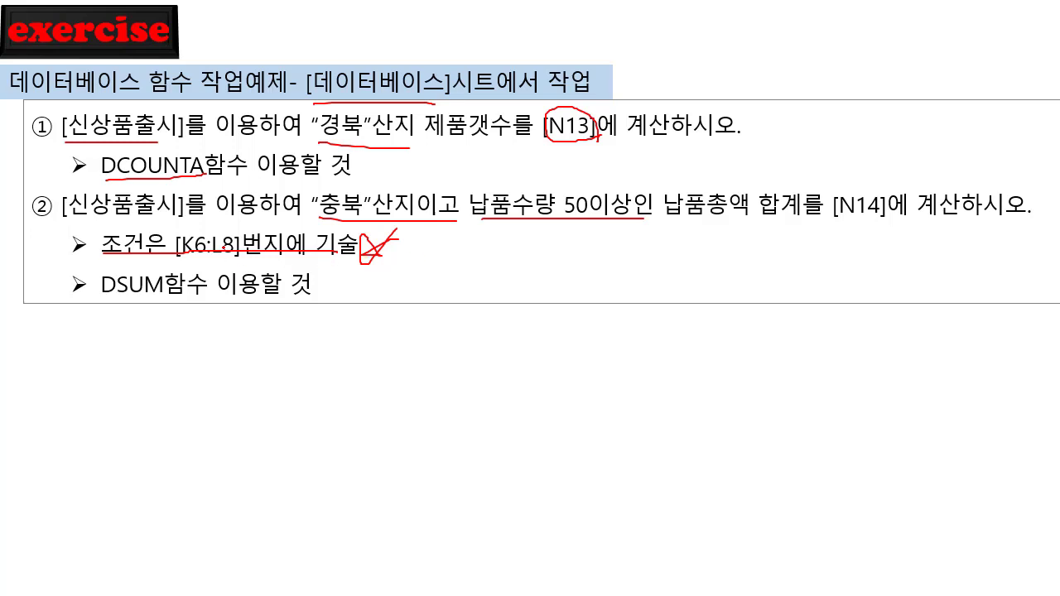
# Step: Circle K6:L8 and N14 and underline 납품총액 합계 and DSUM in exercise 2 with the red pen
pyautogui.moveTo(186, 249); pyautogui.dragTo(230, 254)
pyautogui.moveTo(671, 217); pyautogui.dragTo(774, 211)
pyautogui.moveTo(894, 216)
pyautogui.mouseDown()
pyautogui.moveTo(808, 209)
pyautogui.moveTo(858, 230)
pyautogui.mouseUp()
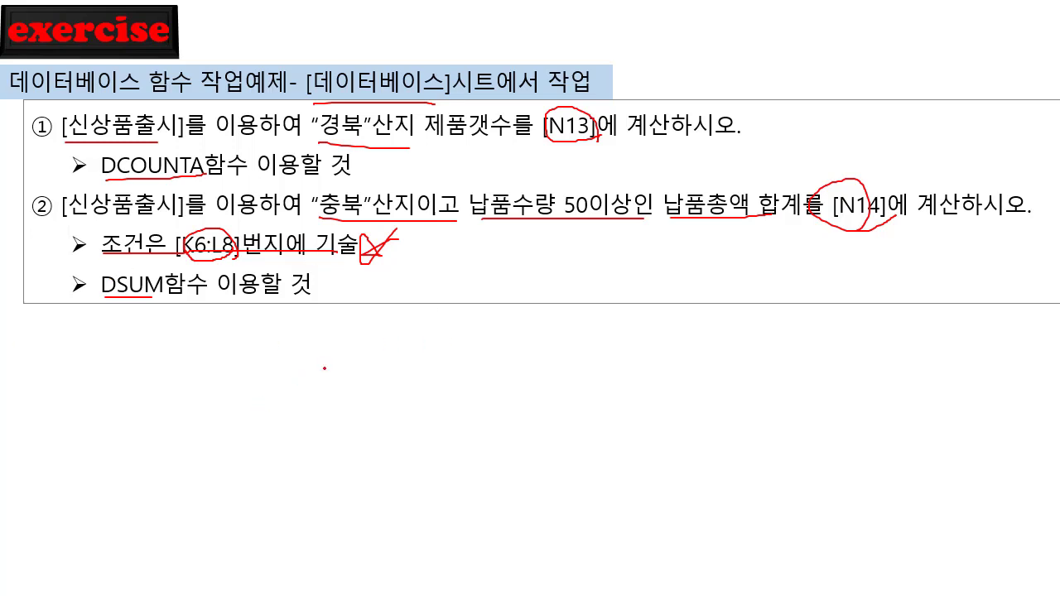
# Step: Show the taskbar over the slide show and switch to the Excel workbook 실기-계산식LEVEL4.xlsm
pyautogui.rightClick(358, 359)
pyautogui.moveTo(437, 352)
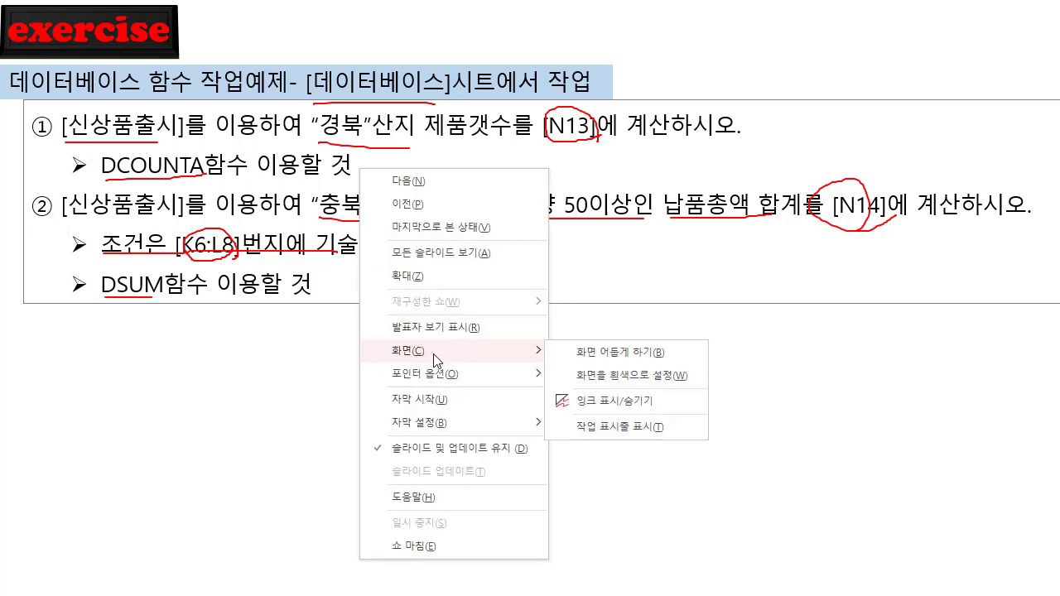
pyautogui.click(623, 428)
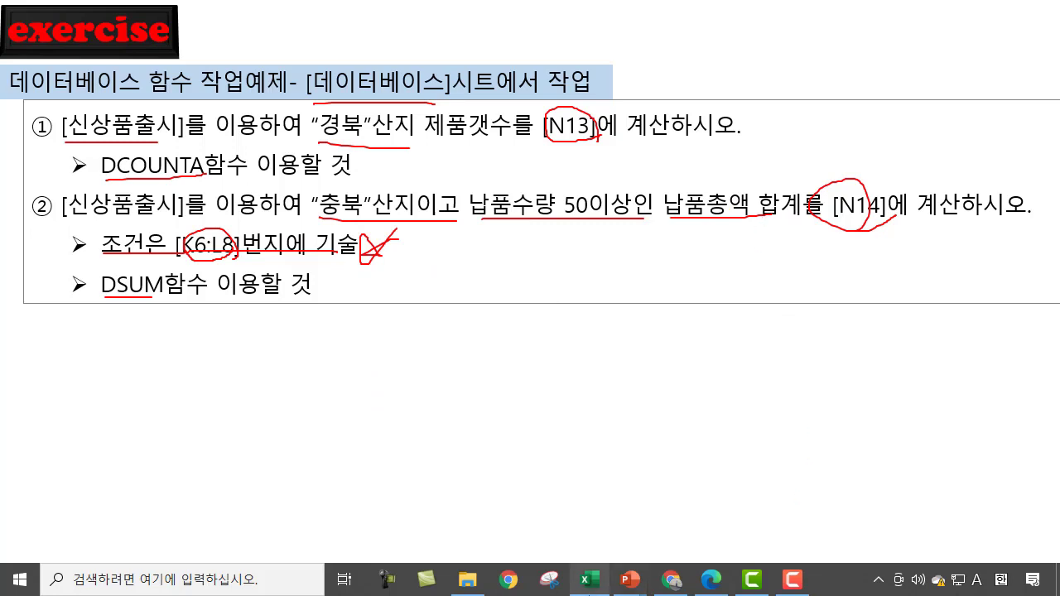
pyautogui.moveTo(629, 580)
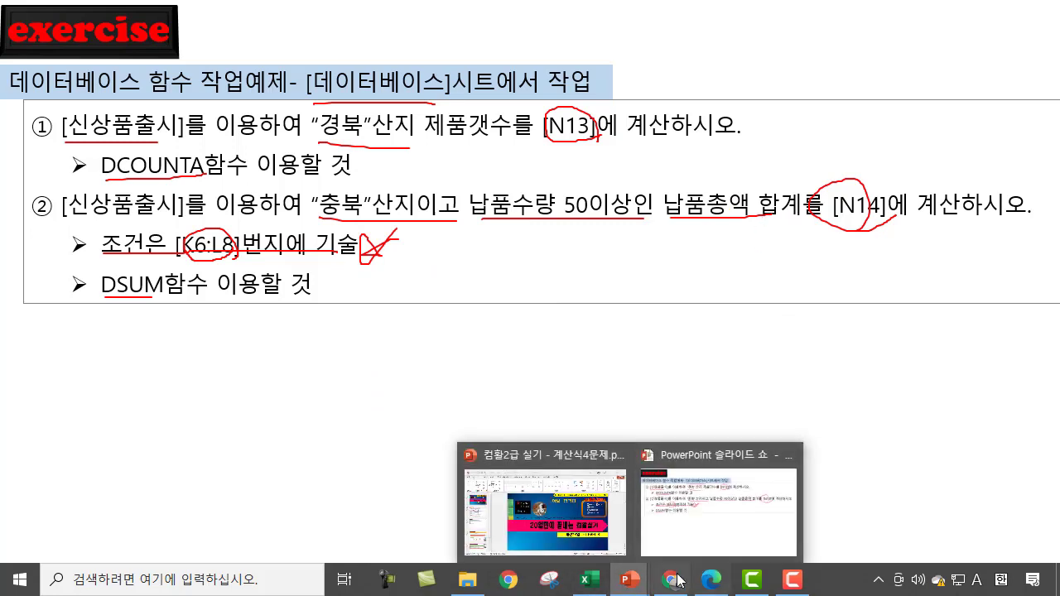
pyautogui.click(590, 579)
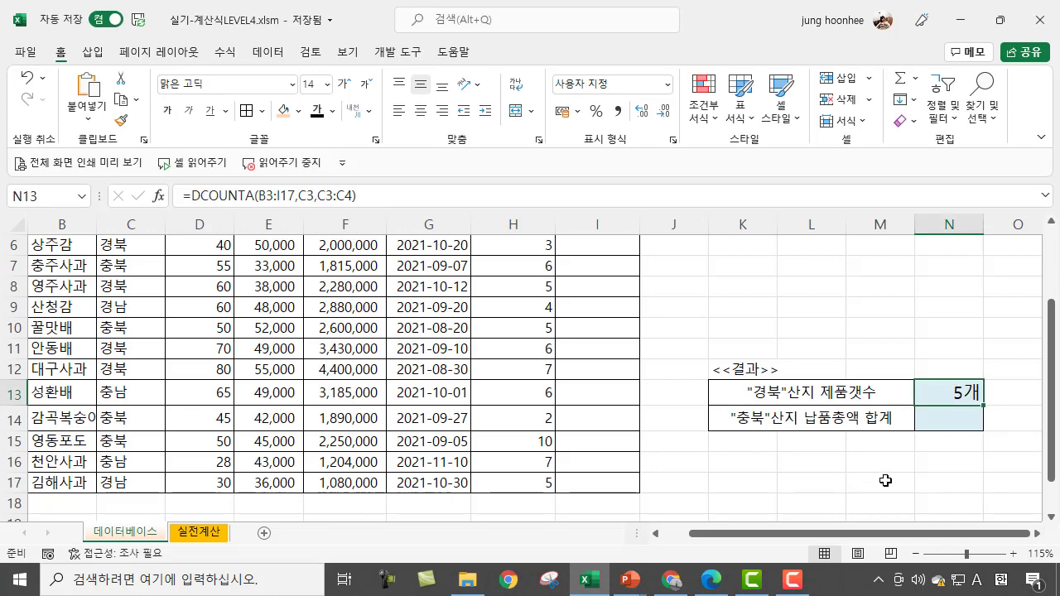
# Step: Start a DSUM formula in N14 with the 신상품출시 table, B3:I17, as the database argument
pyautogui.click(942, 420)
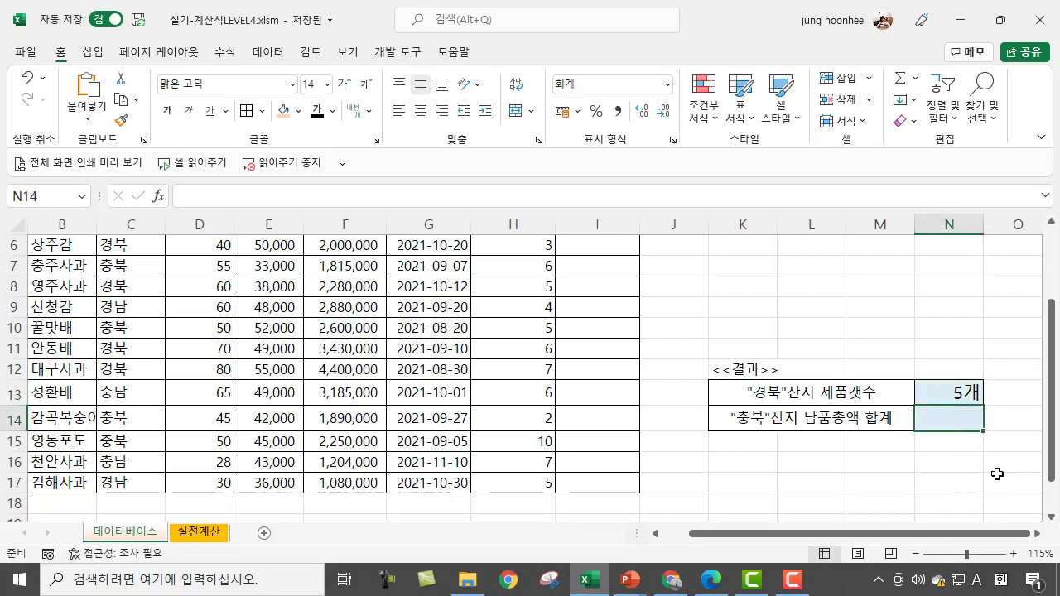
pyautogui.scroll(1, 992, 474)
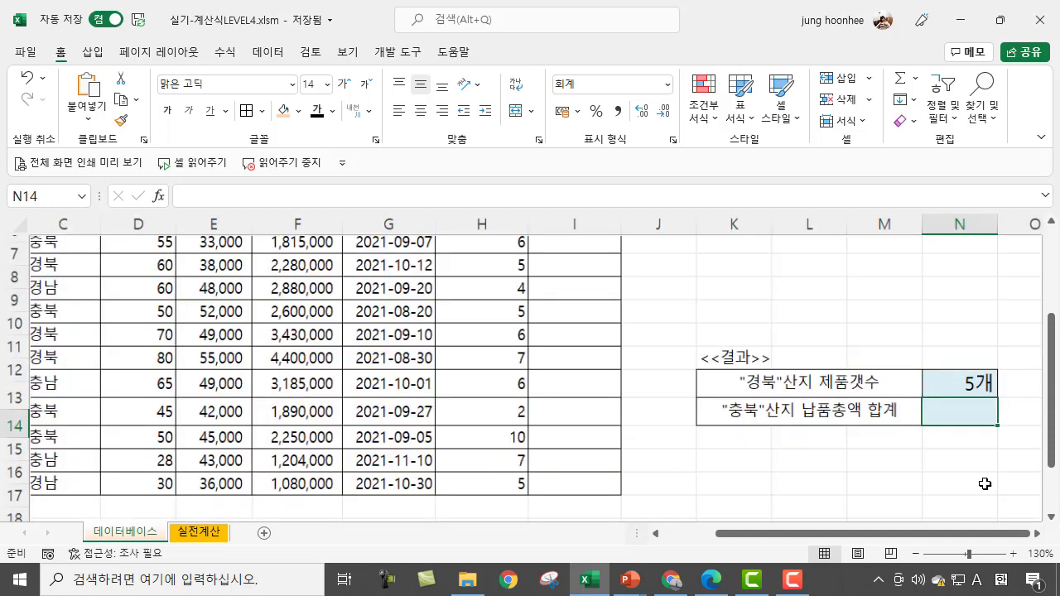
pyautogui.click(925, 535)
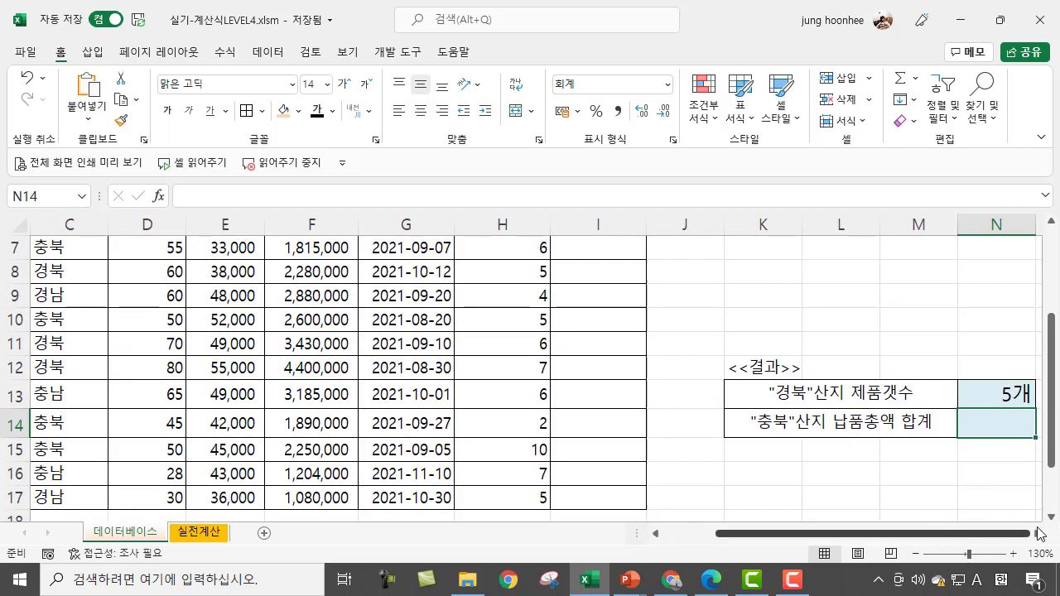
pyautogui.click(1037, 535)
pyautogui.click(1037, 535)
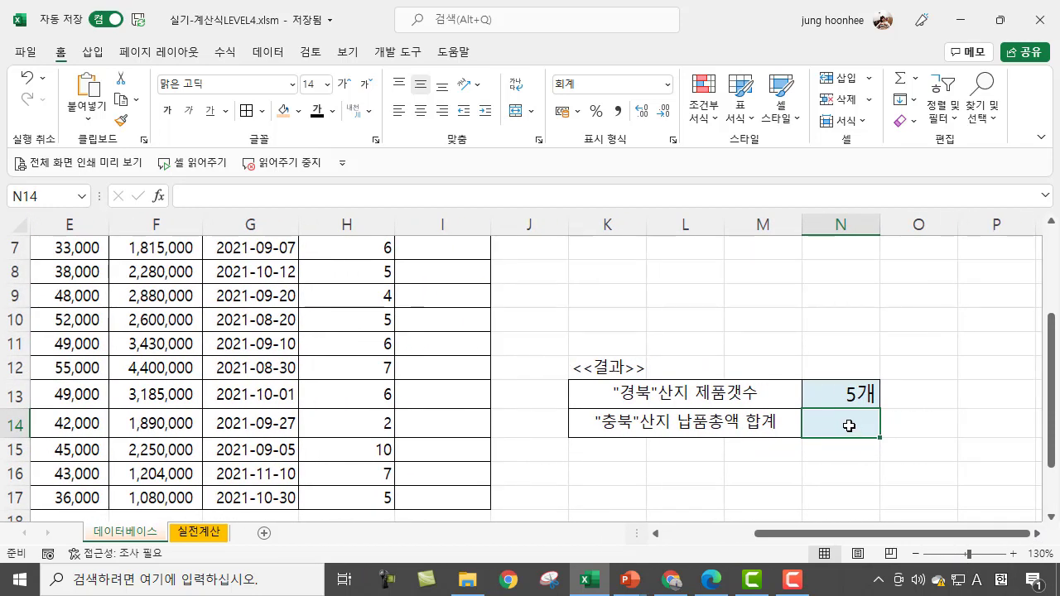
pyautogui.write('=')
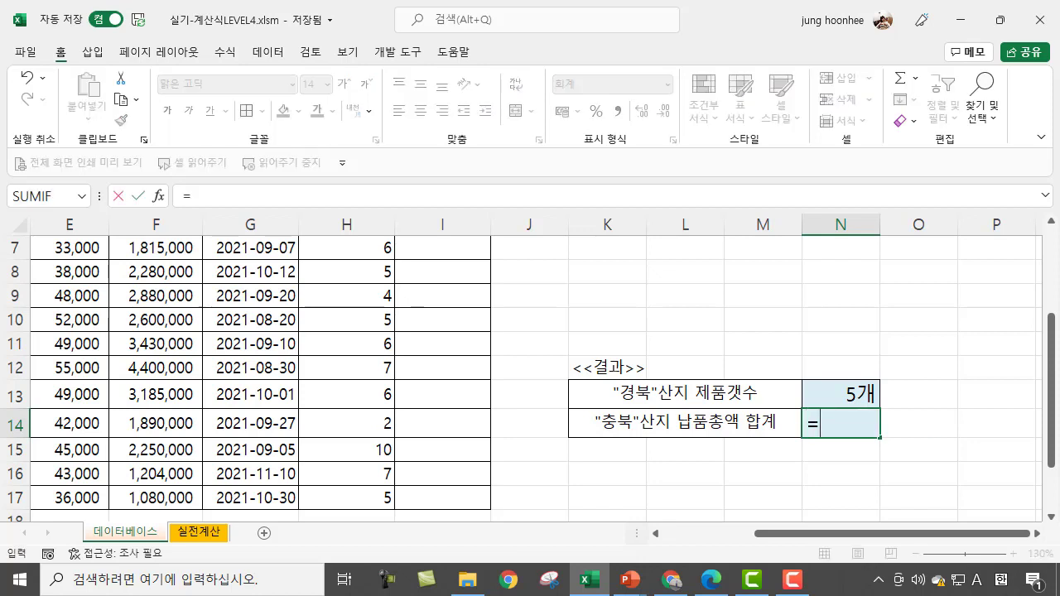
pyautogui.write('dsum(')
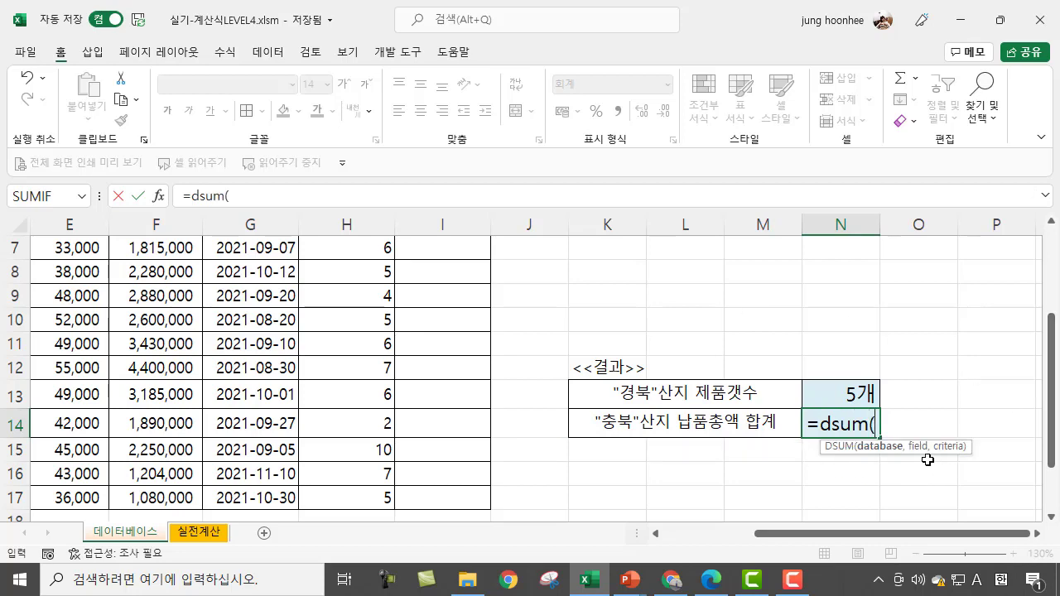
pyautogui.moveTo(856, 537); pyautogui.dragTo(701, 539)
pyautogui.scroll(2, 271, 426)
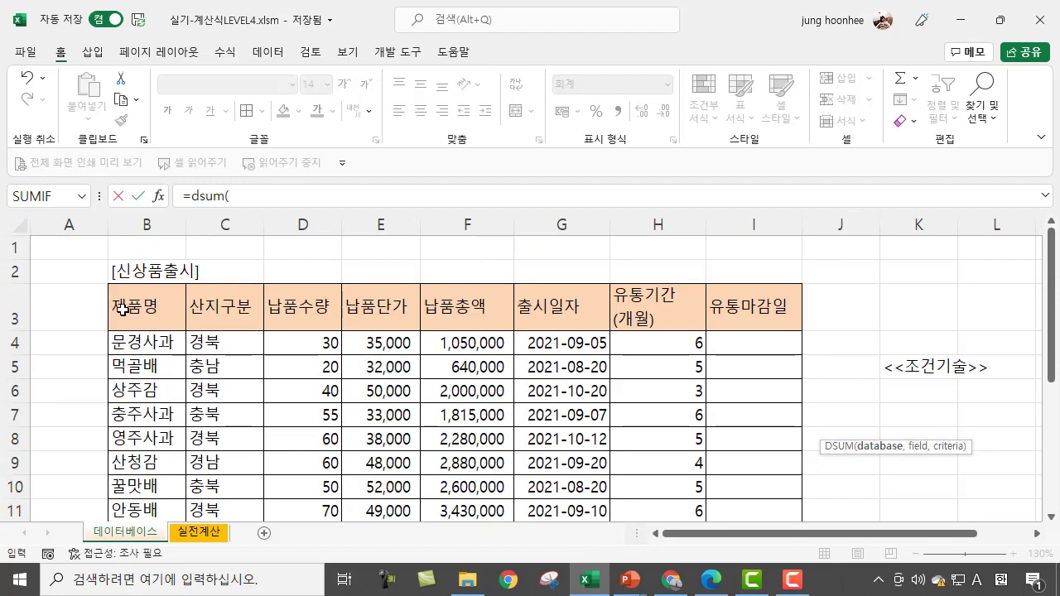
pyautogui.moveTo(130, 307); pyautogui.dragTo(760, 468)
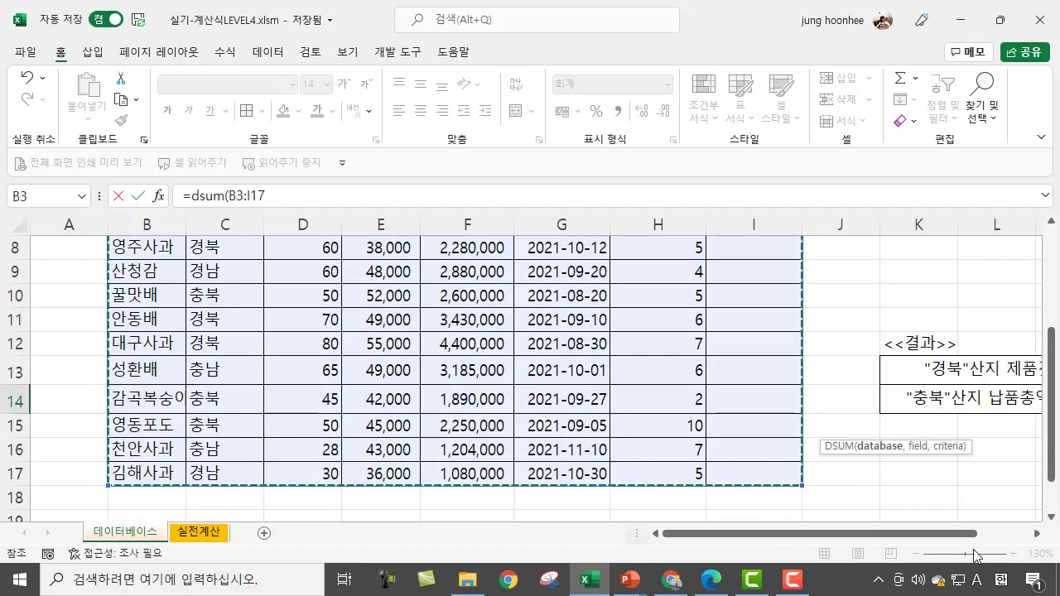
pyautogui.write(',')
# Step: Set the DSUM field argument to the 납품총액 header cell, F3
pyautogui.moveTo(903, 535); pyautogui.dragTo(989, 539)
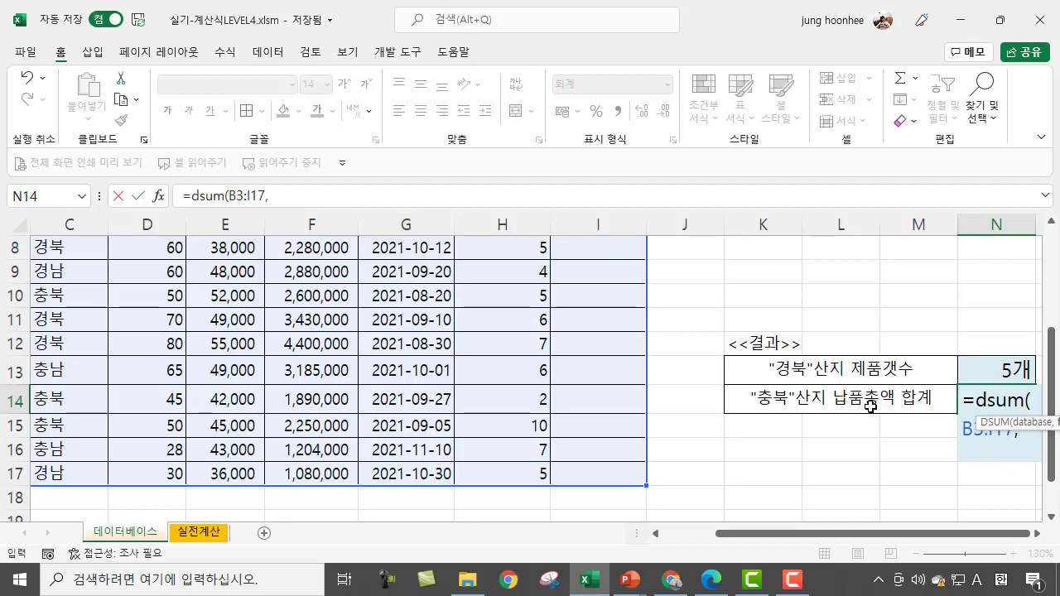
pyautogui.scroll(3, 460, 364)
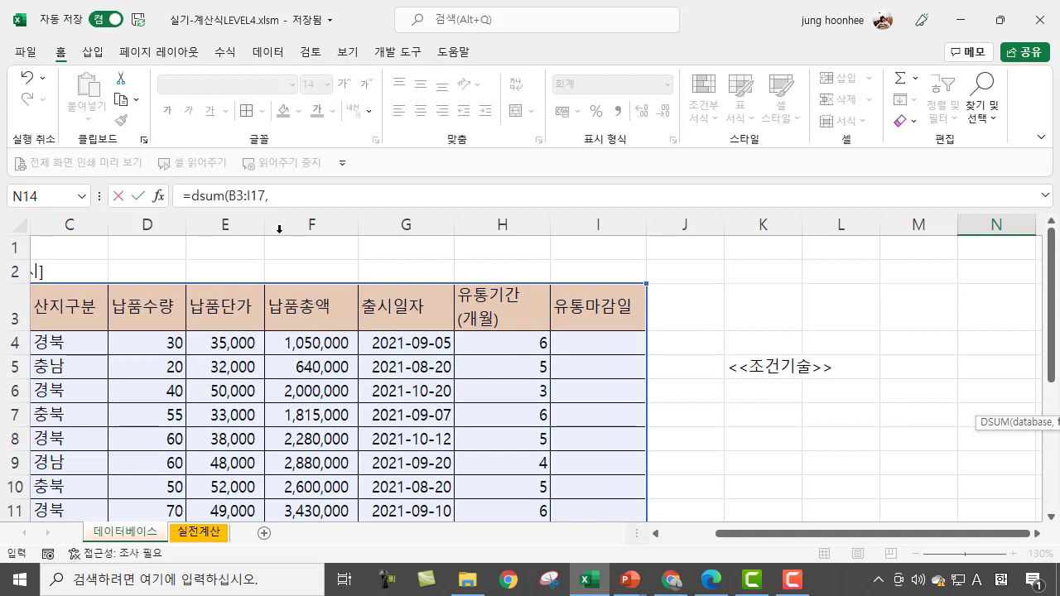
pyautogui.click(292, 199)
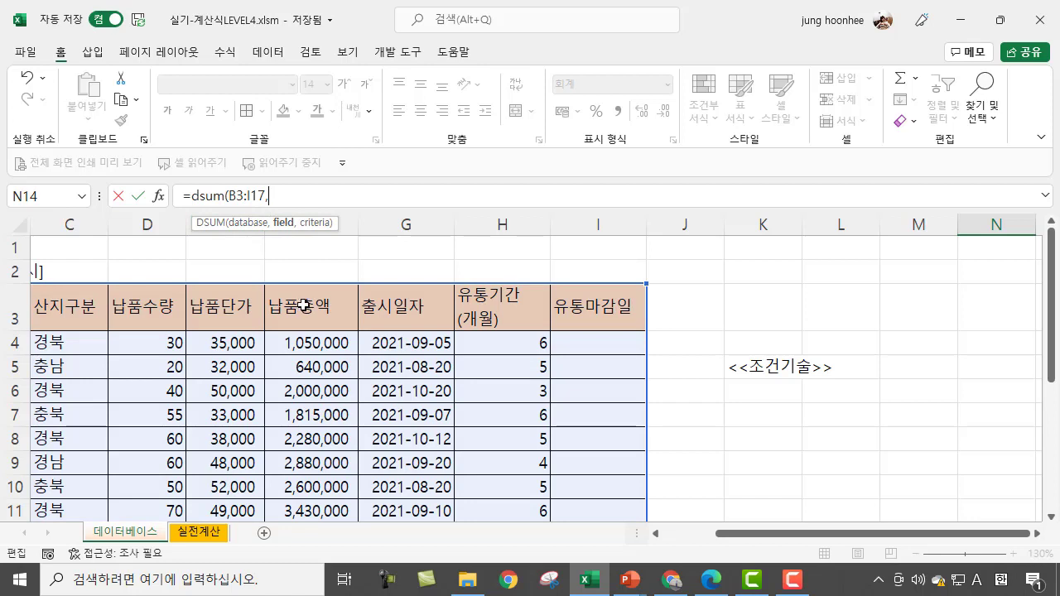
pyautogui.click(300, 305)
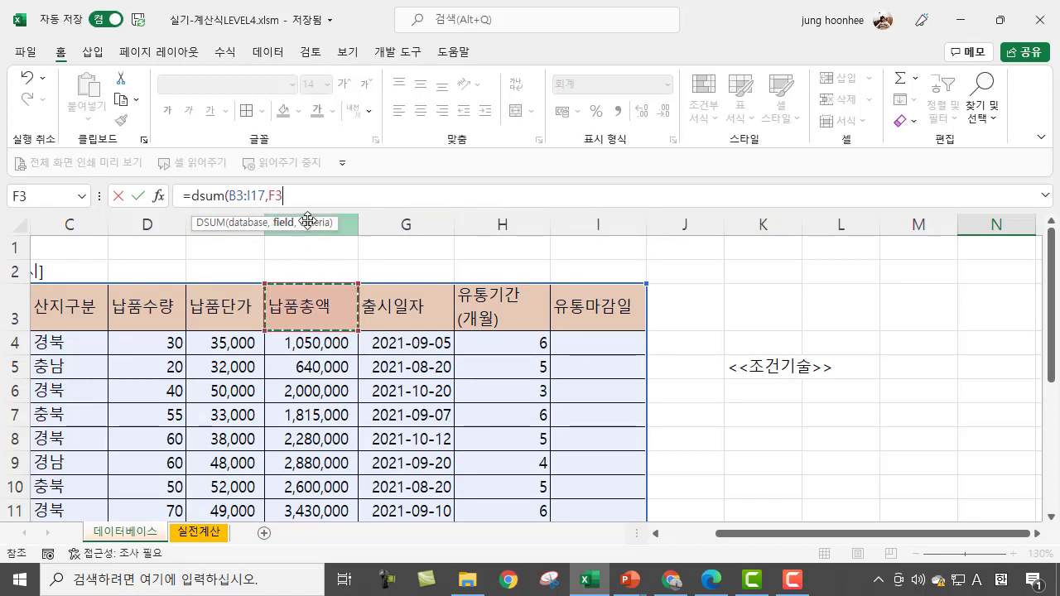
pyautogui.write(',')
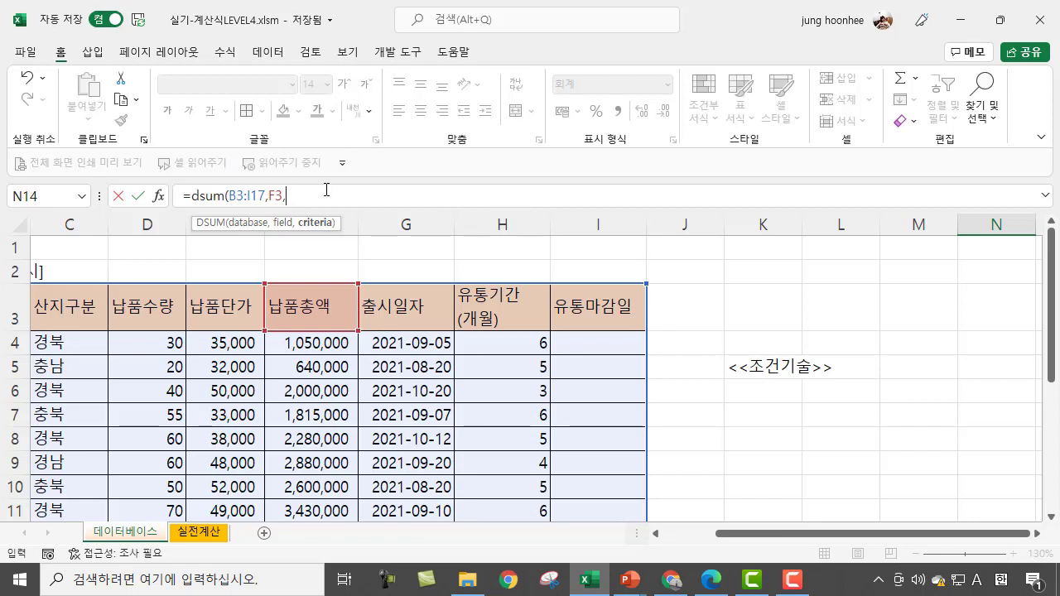
# Step: Erase the unfinished DSUM formula from N14, leaving the cell empty
pyautogui.press('BackSpace')
pyautogui.press('BackSpace')
pyautogui.press('BackSpace')
pyautogui.press('BackSpace')
pyautogui.press('BackSpace')
pyautogui.press('BackSpace')
pyautogui.press('BackSpace')
pyautogui.press('BackSpace')
pyautogui.press('BackSpace')
pyautogui.press('BackSpace')
pyautogui.press('BackSpace')
pyautogui.press('BackSpace')
pyautogui.press('BackSpace')
pyautogui.press('BackSpace')
pyautogui.press('BackSpace')
pyautogui.press('BackSpace')
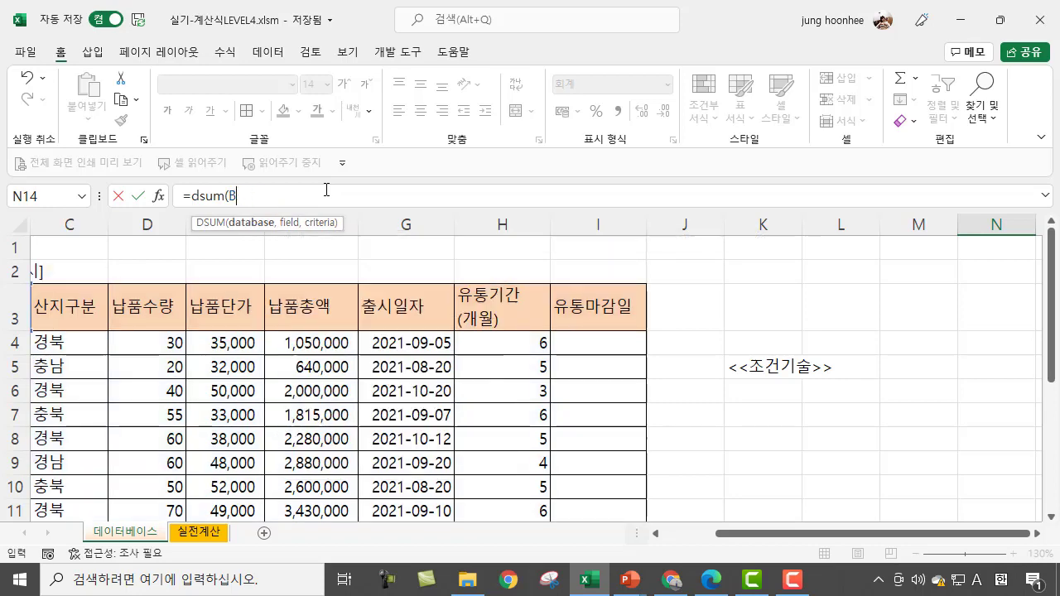
pyautogui.press('Return')
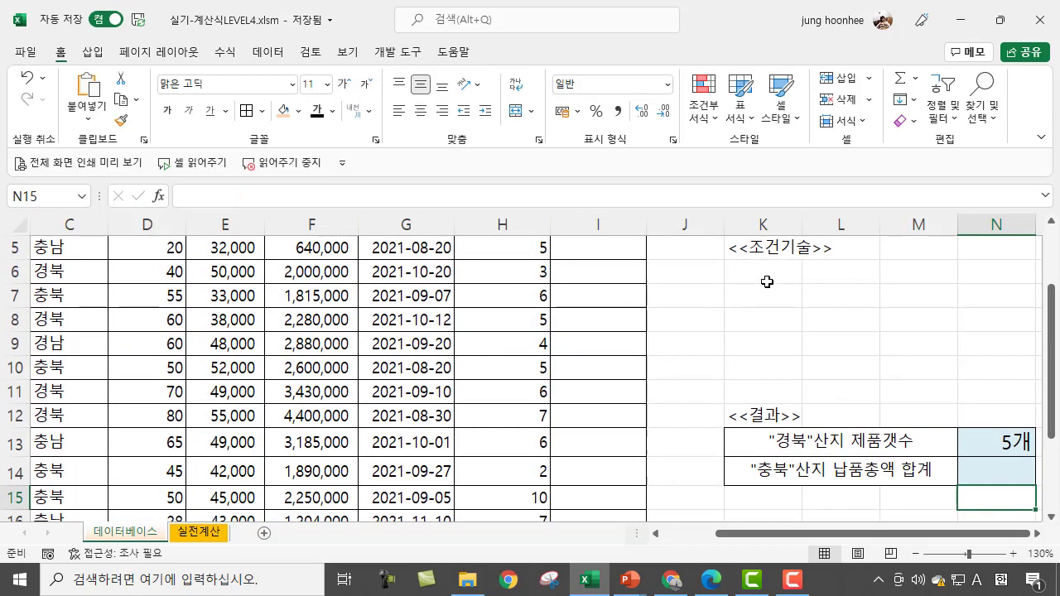
# Step: Enter the criteria heading 산지구분 in K6 under <<조건기술>>, matching the table header in C3
pyautogui.click(757, 272)
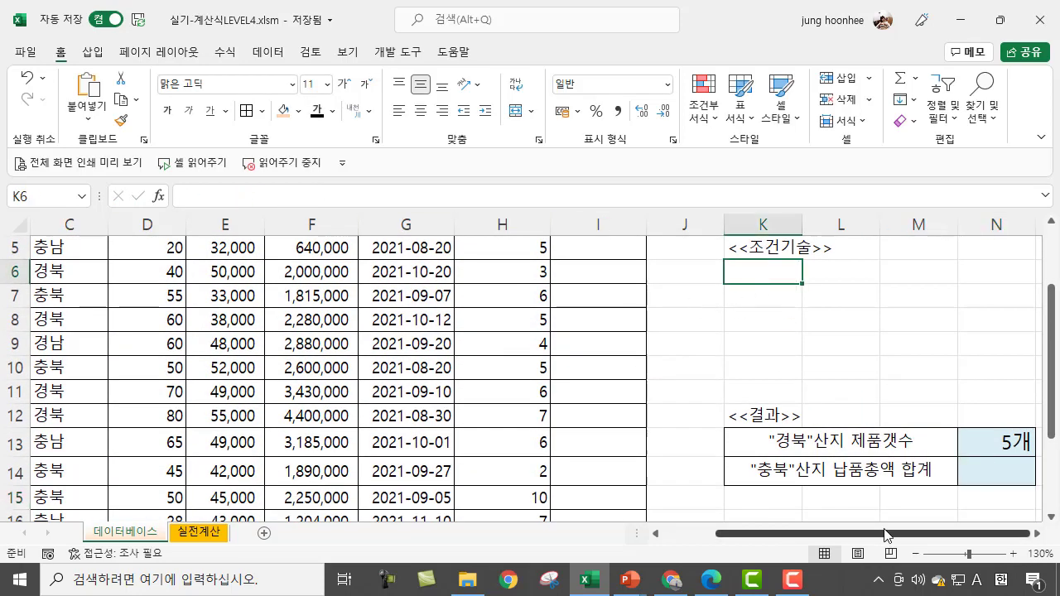
pyautogui.scroll(1, 169, 306)
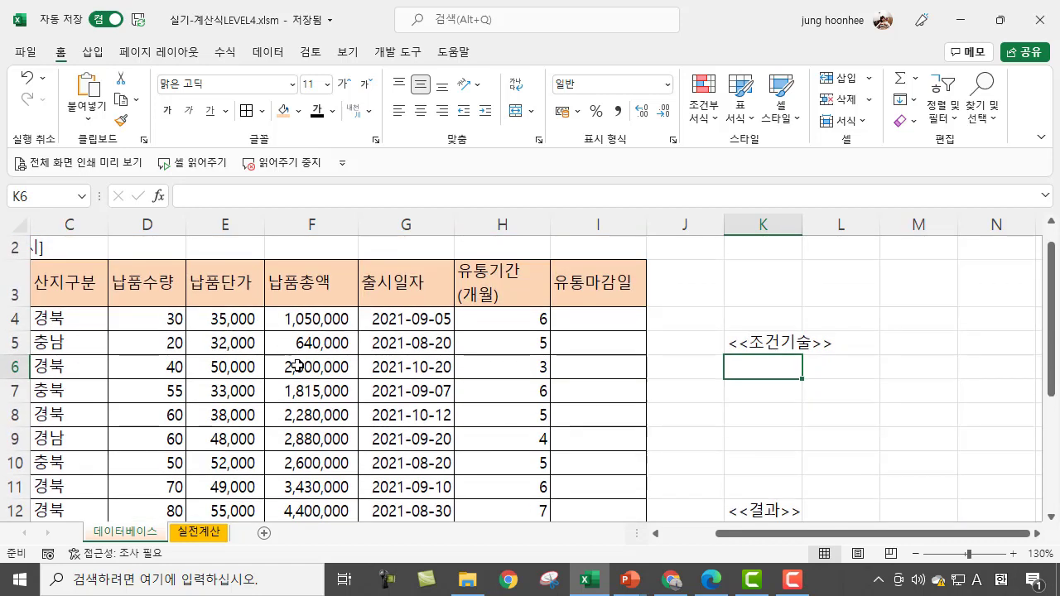
pyautogui.click(55, 282)
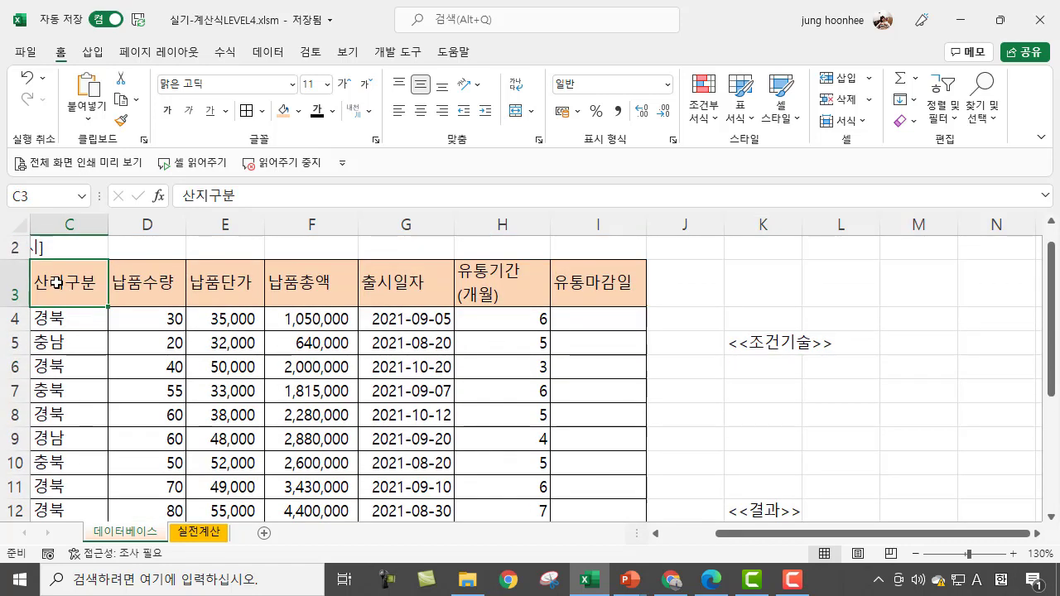
pyautogui.click(759, 364)
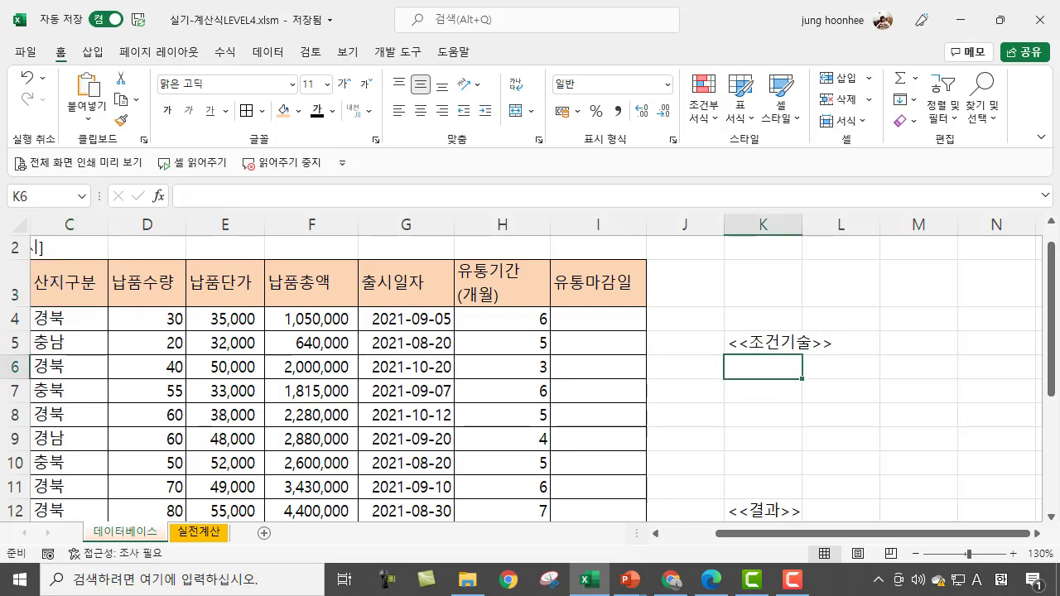
pyautogui.write('tks')
pyautogui.press('BackSpace')
pyautogui.press('BackSpace')
pyautogui.press('BackSpace')
pyautogui.press('Hangul')
pyautogui.write('산지구분')
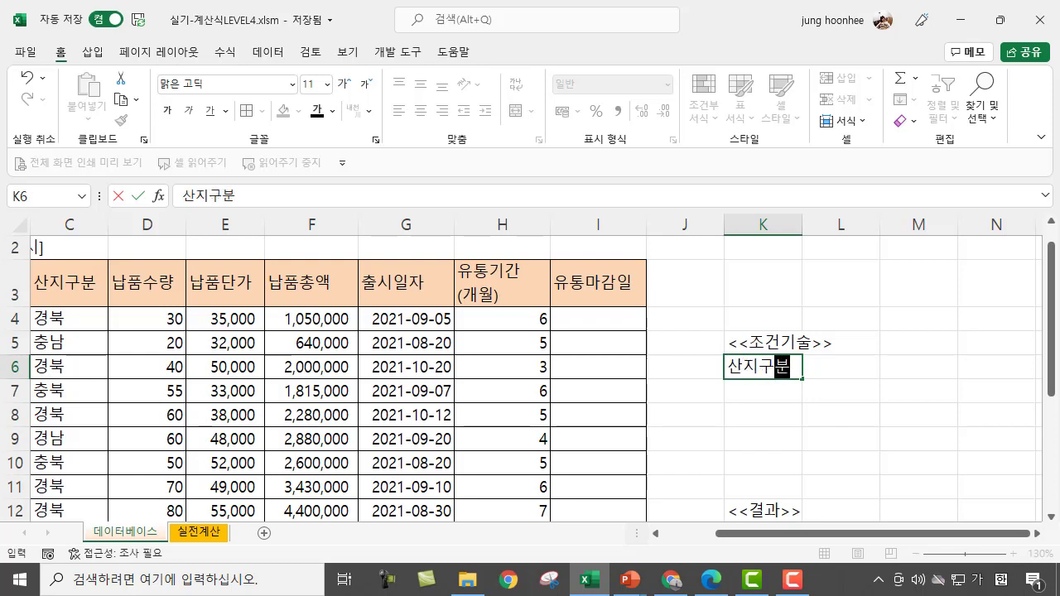
pyautogui.press('Return')
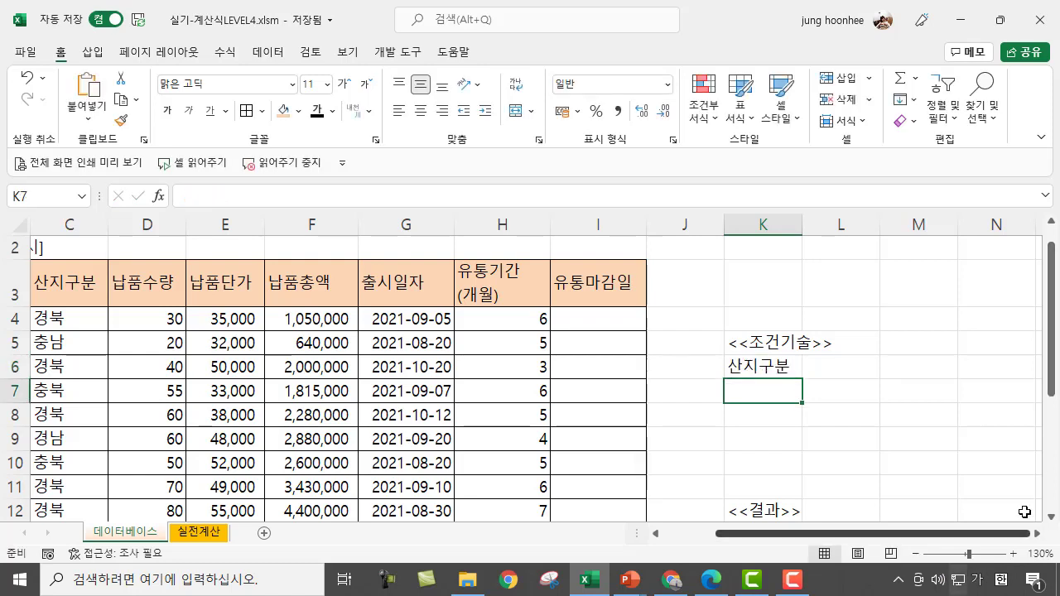
# Step: Enter the second criteria heading 납품수량 in L6, beside 산지구분
pyautogui.scroll(-2, 875, 438)
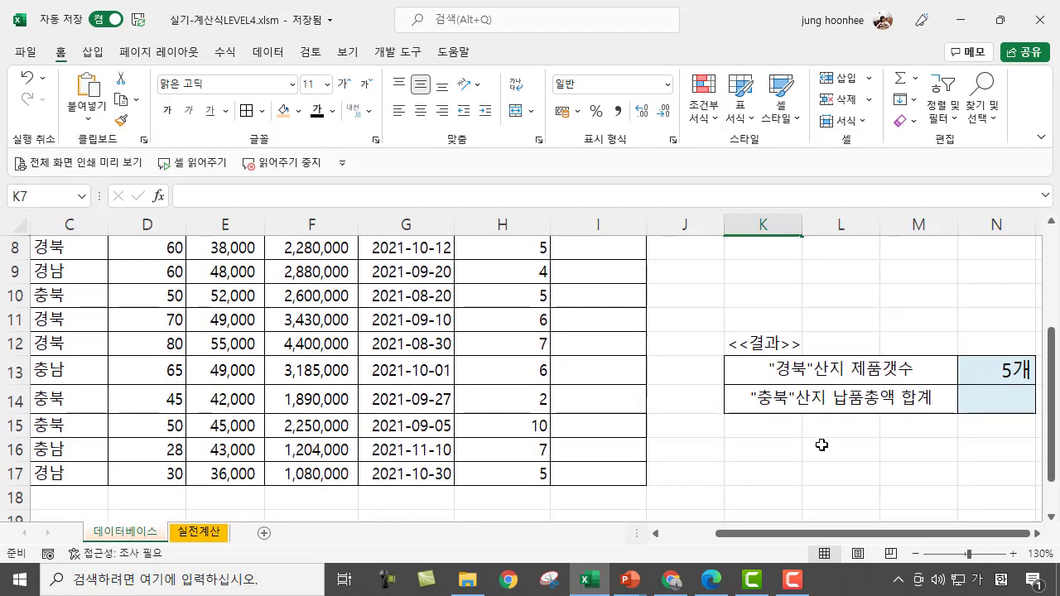
pyautogui.scroll(3, 820, 442)
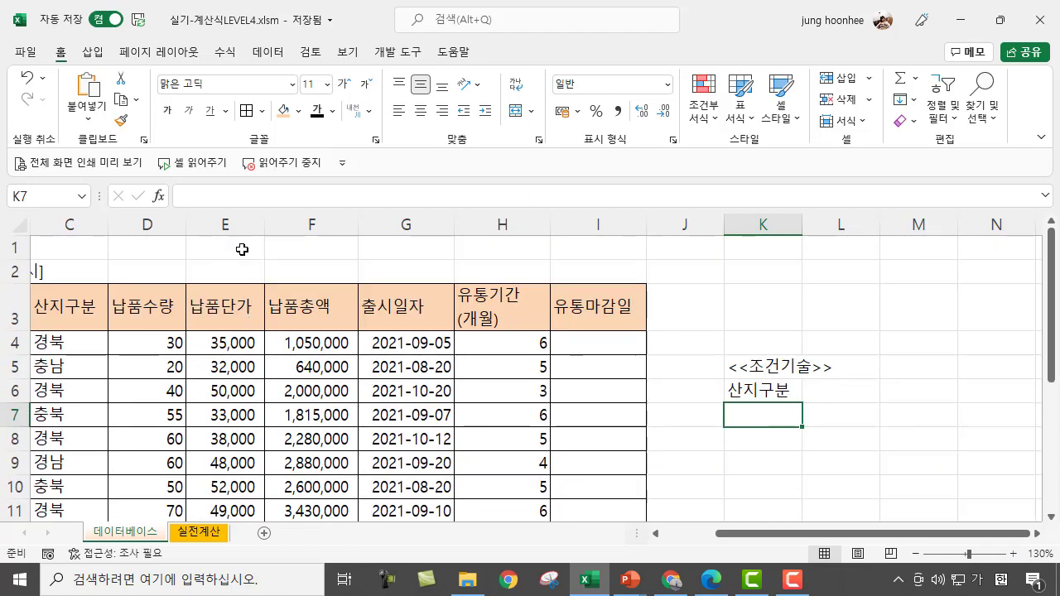
pyautogui.click(842, 392)
pyautogui.write('납품수랴')
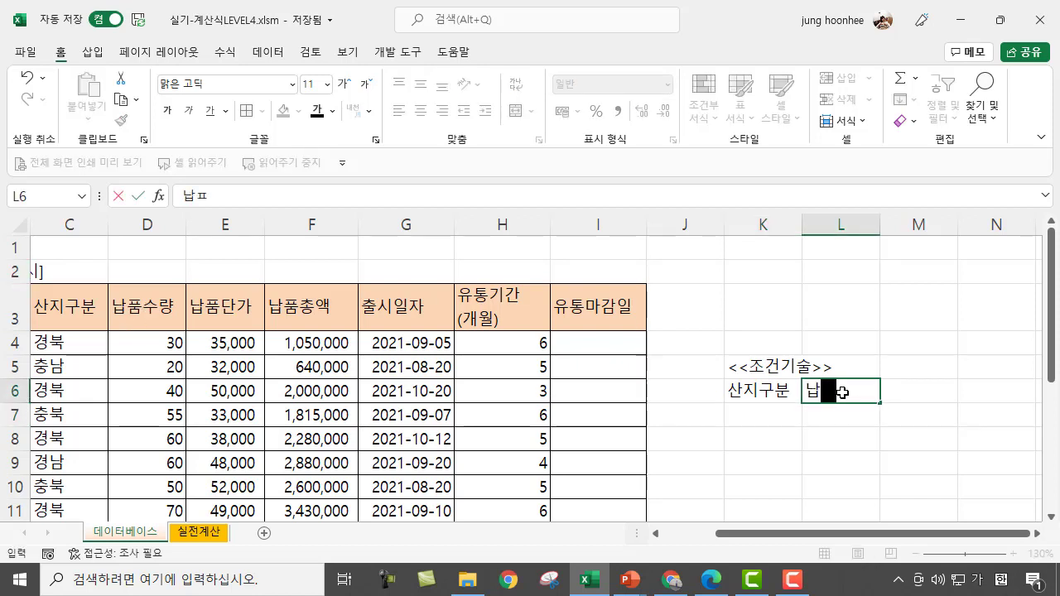
pyautogui.write('ㅇ')
pyautogui.press('Return')
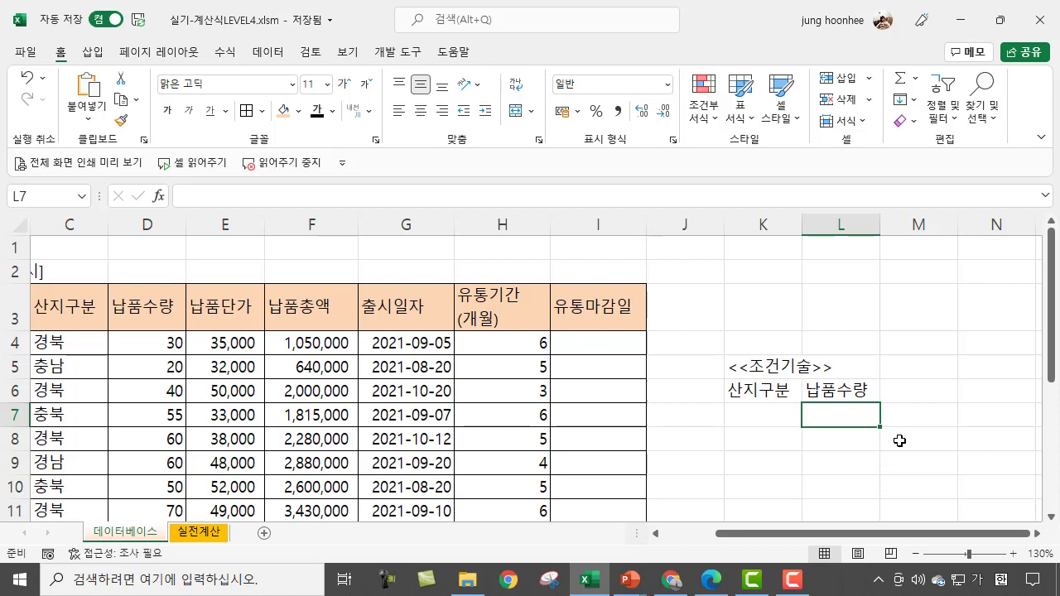
# Step: Enter the origin condition 충북 in K7 under the 산지구분 criteria heading
pyautogui.click(765, 395)
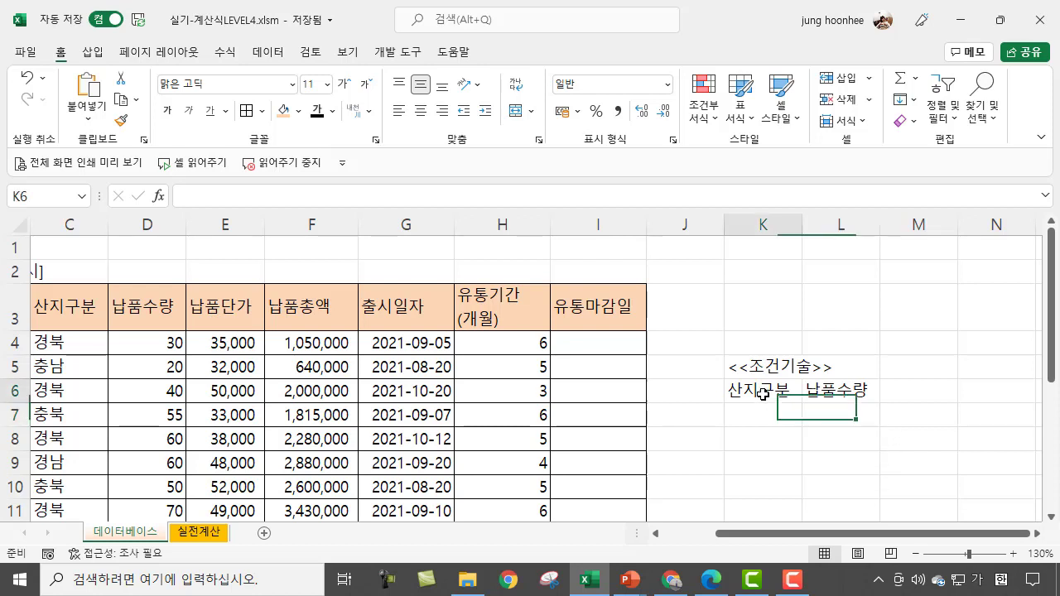
pyautogui.click(757, 414)
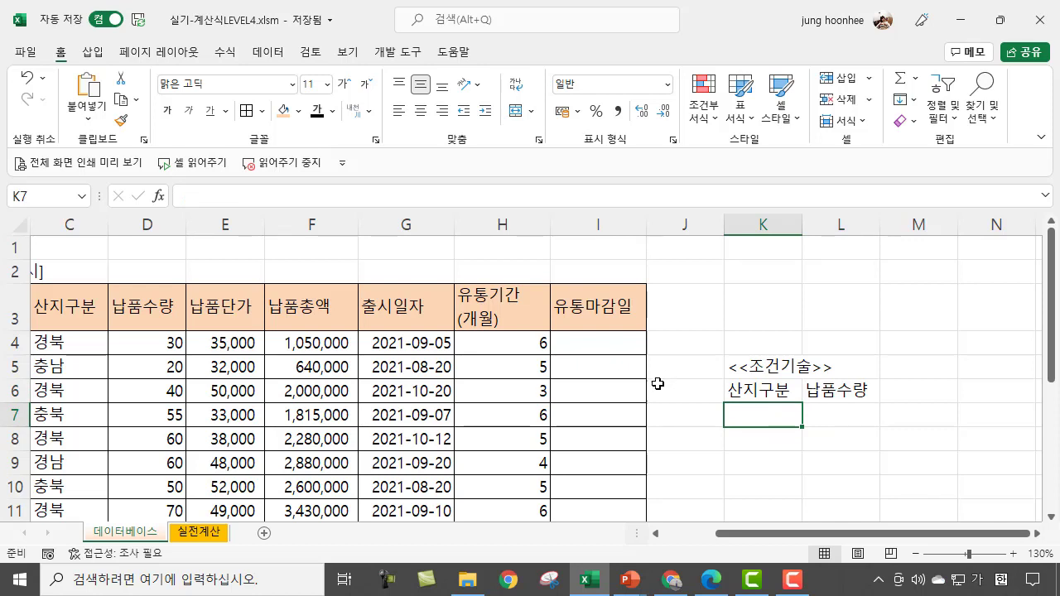
pyautogui.write('ㅊㅜㅇ북')
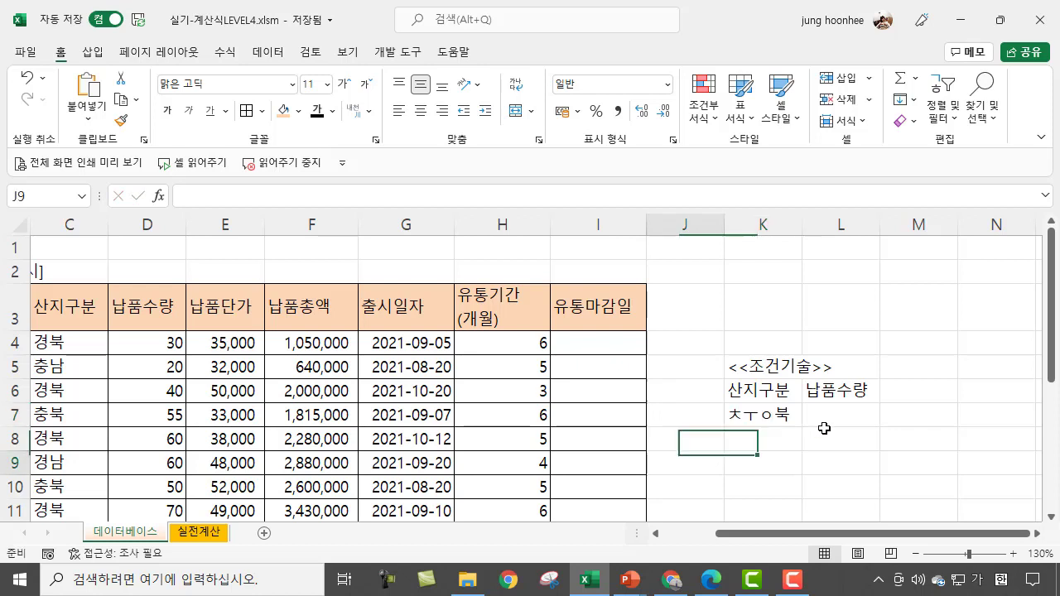
pyautogui.write('충북')
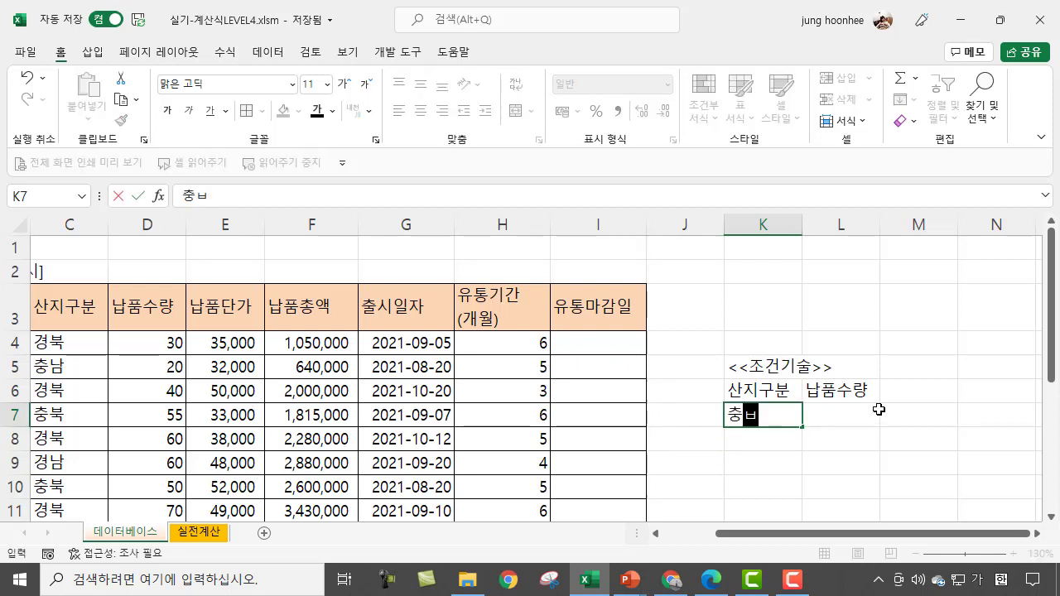
pyautogui.press('Return')
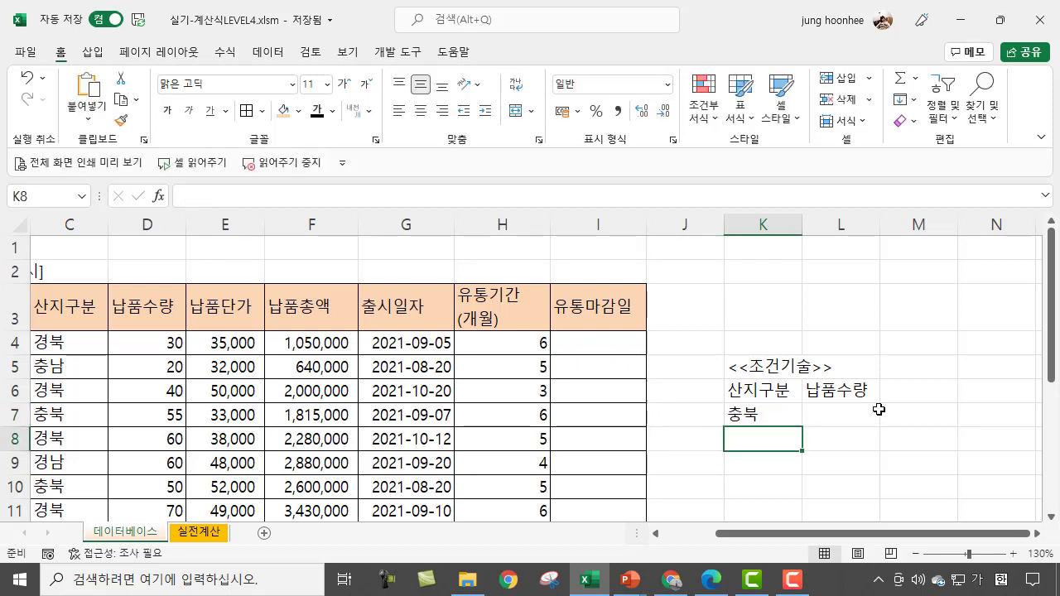
# Step: Dismiss the OneDrive notification about removed files without choosing to remove or restore them
pyautogui.click(830, 414)
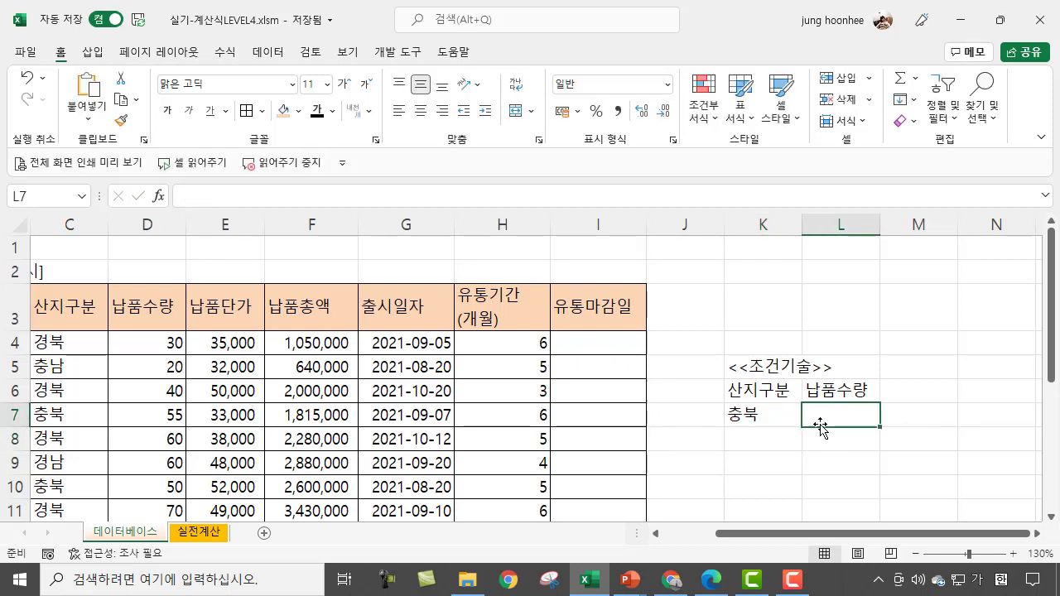
pyautogui.click(765, 386)
pyautogui.click(757, 412)
pyautogui.click(827, 416)
pyautogui.moveTo(634, 584)
pyautogui.moveTo(716, 511)
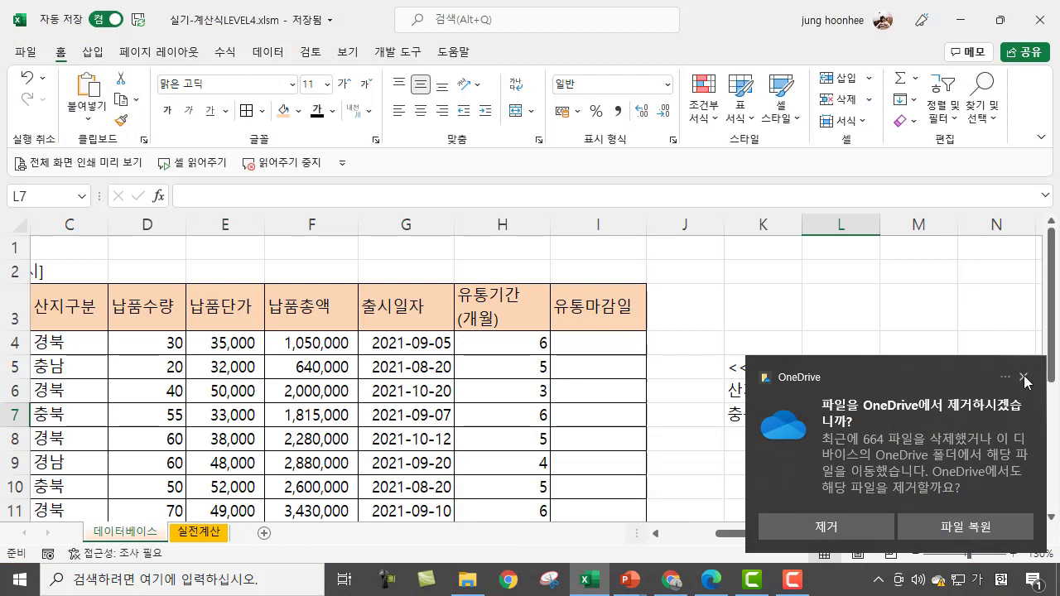
pyautogui.click(1024, 376)
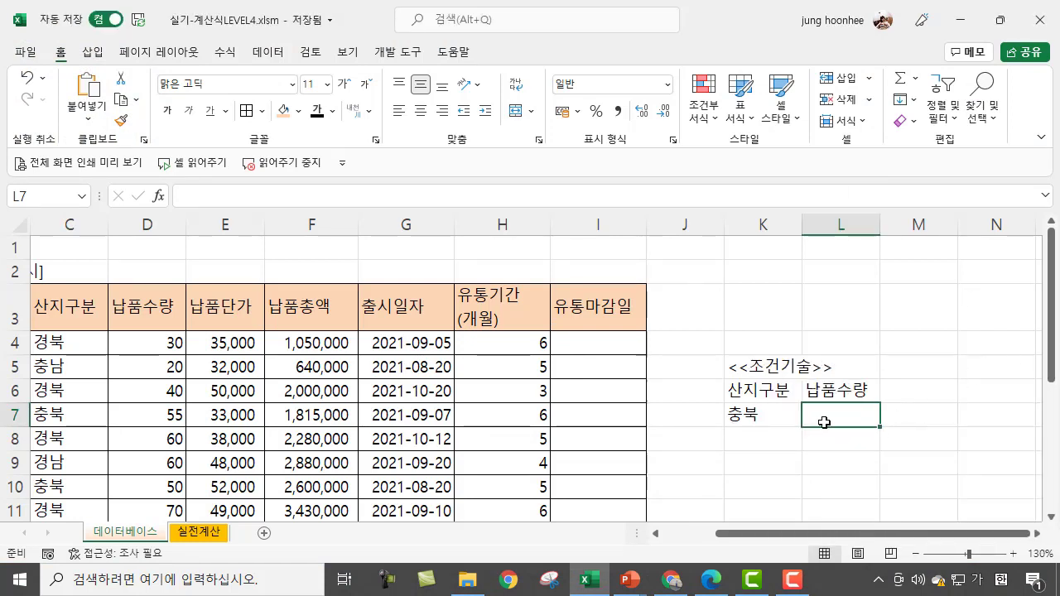
# Step: Enter the quantity condition >=50 in L7 under the 납품수량 criteria heading, on the same row as 충북
pyautogui.moveTo(752, 416); pyautogui.dragTo(828, 415)
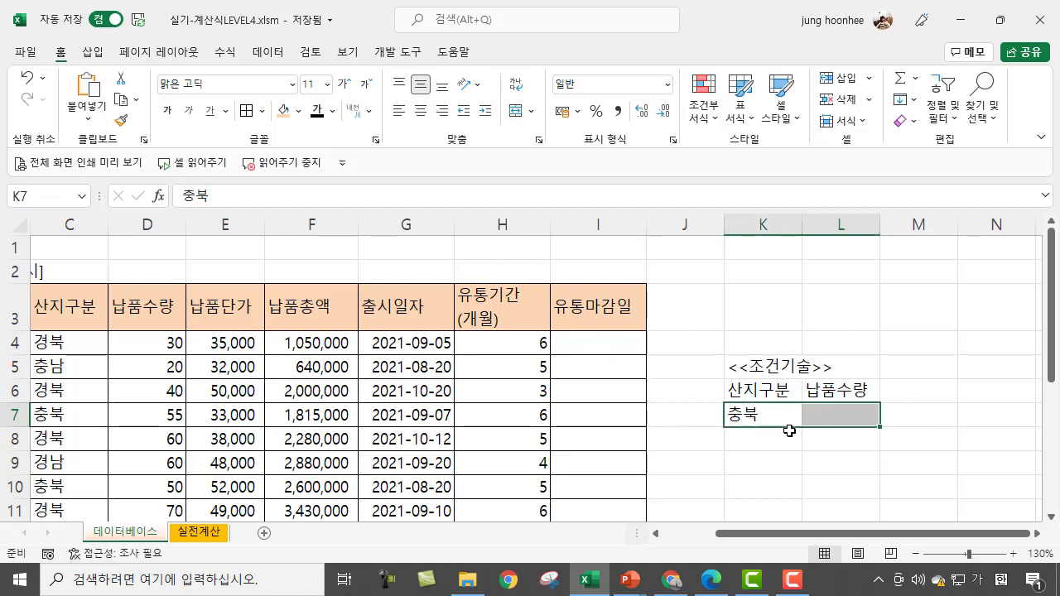
pyautogui.click(820, 442)
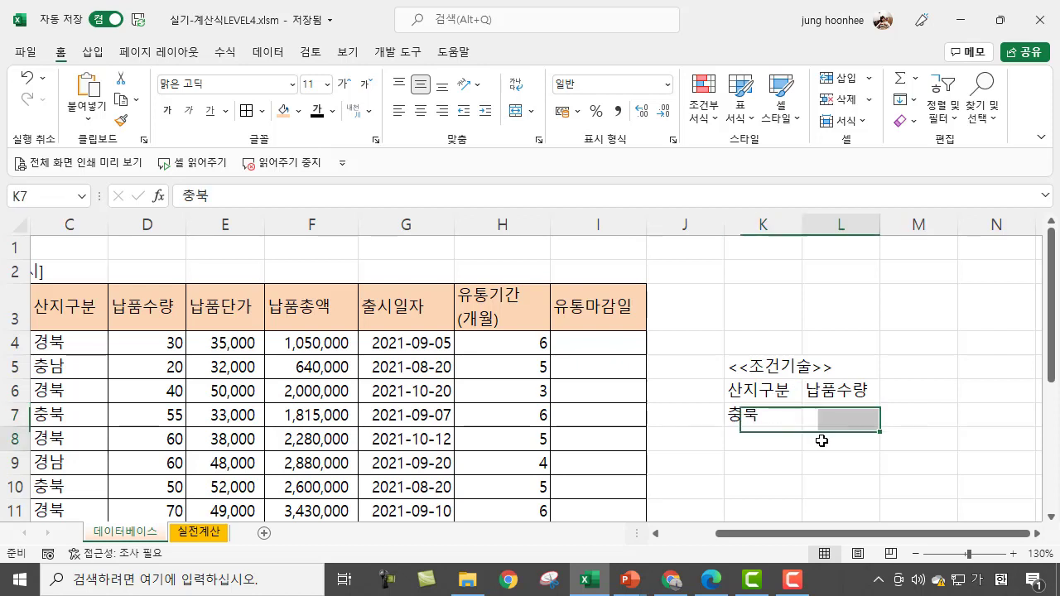
pyautogui.click(827, 414)
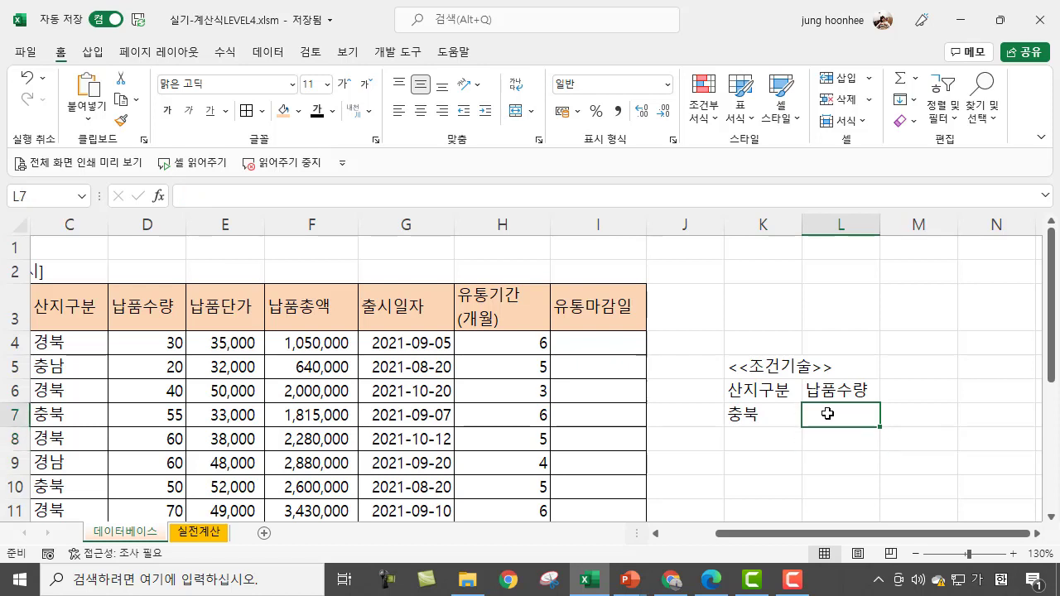
pyautogui.moveTo(752, 414); pyautogui.dragTo(837, 414)
pyautogui.click(837, 414)
pyautogui.write('>')
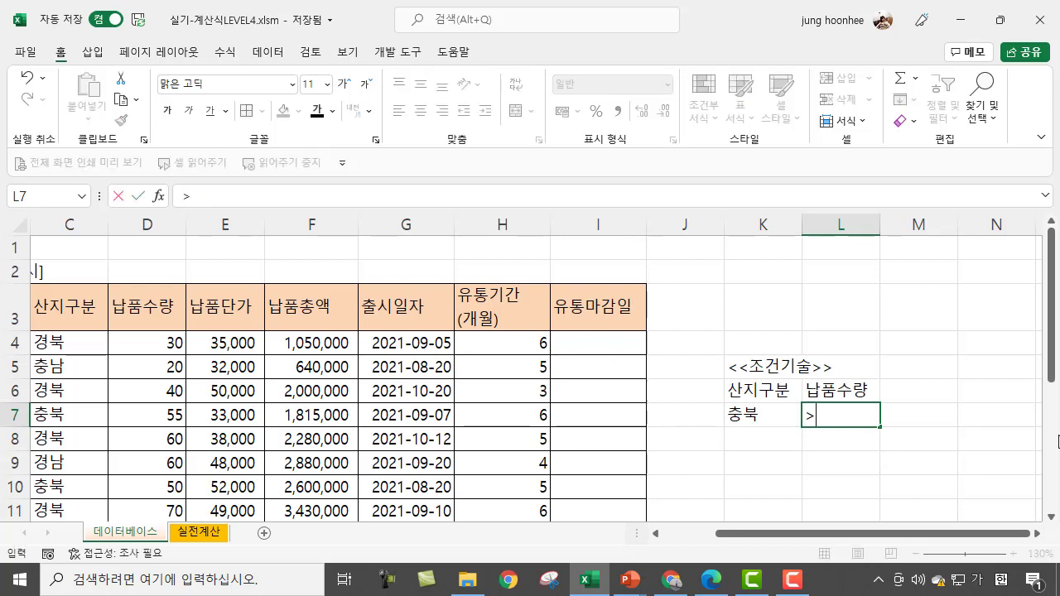
pyautogui.write('=50')
pyautogui.press('Return')
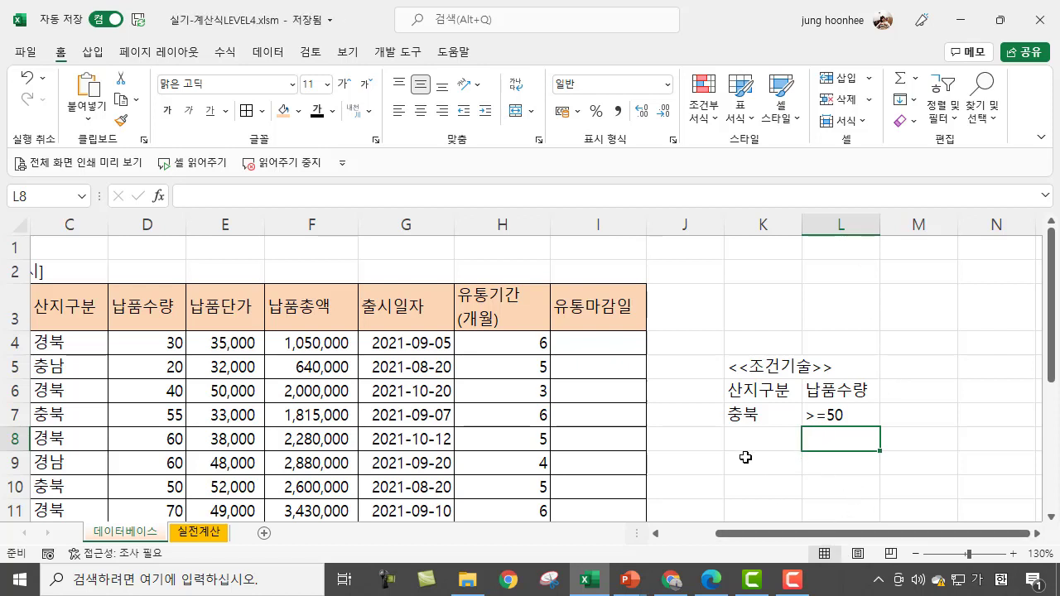
# Step: Start a DSUM formula in N14, the result cell for the "충북"산지 납품총액 합계
pyautogui.click(1037, 534)
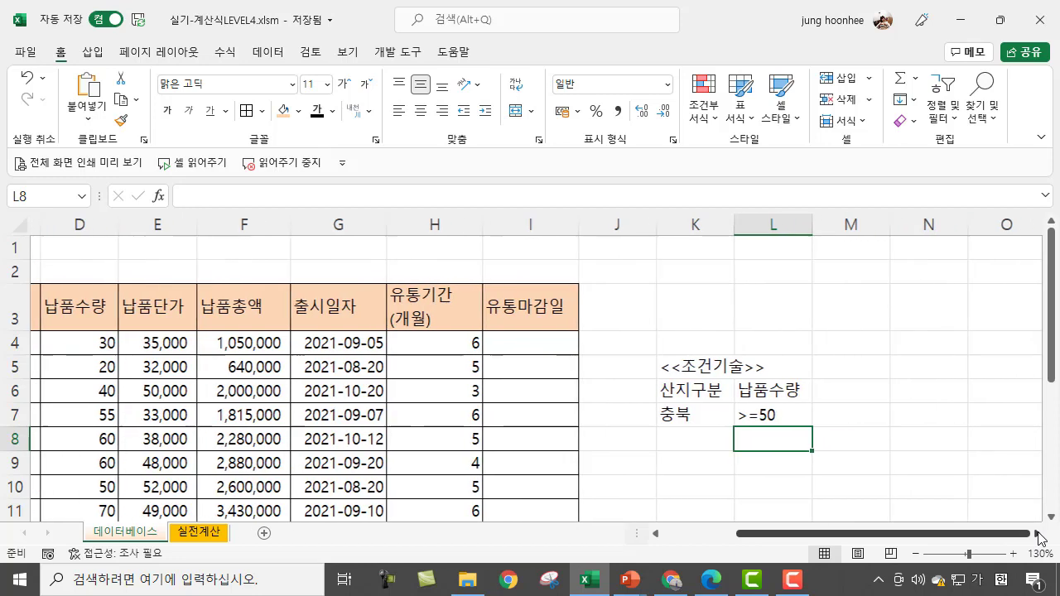
pyautogui.scroll(-2, 941, 422)
pyautogui.click(937, 423)
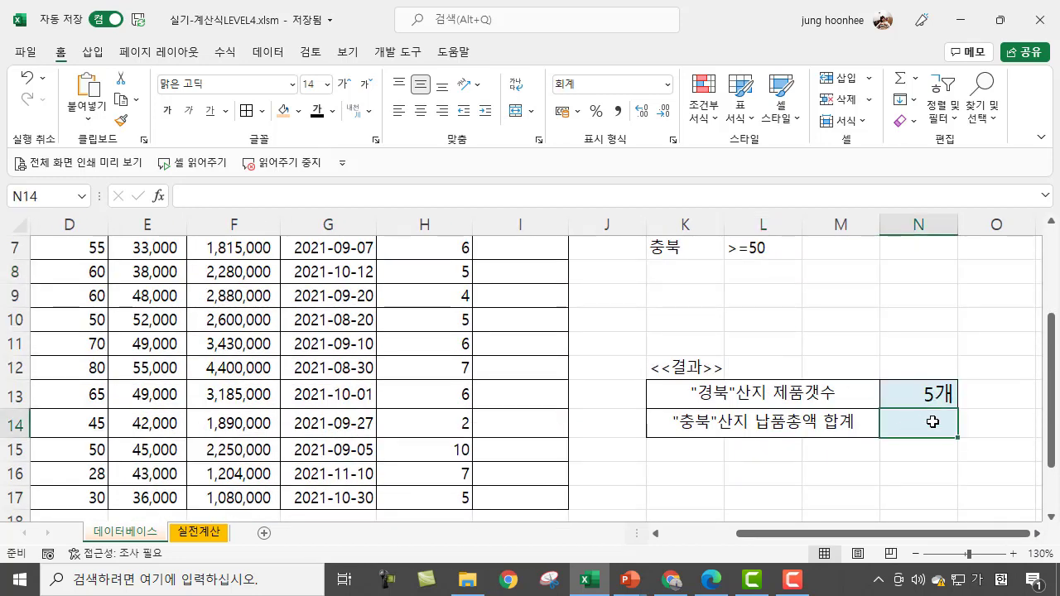
pyautogui.write('=ㅇ녀')
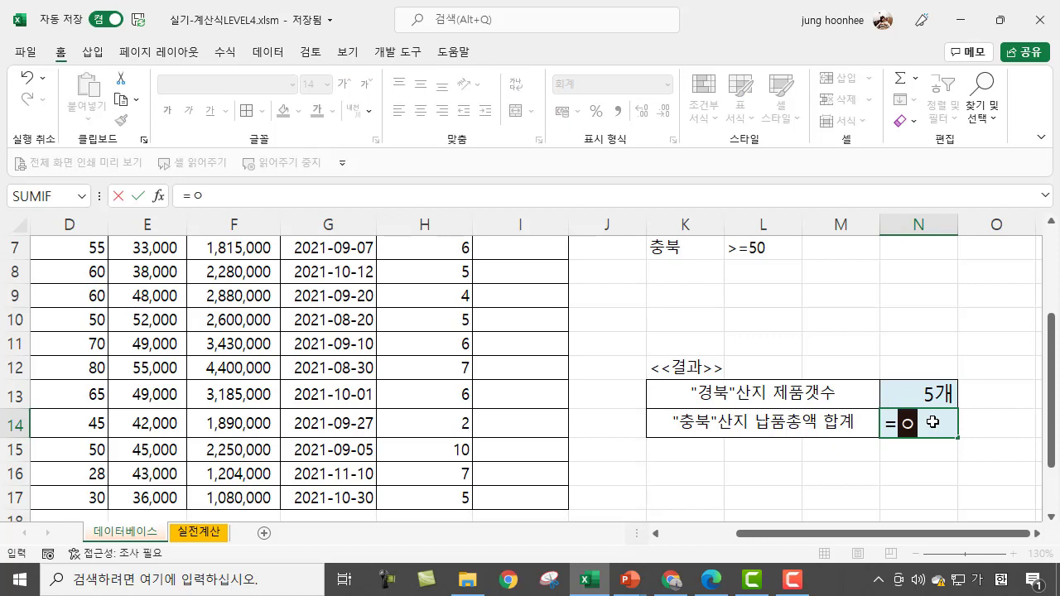
pyautogui.press('BackSpace')
pyautogui.press('BackSpace')
pyautogui.press('BackSpace')
pyautogui.press('Hangul')
pyautogui.write('dsum')
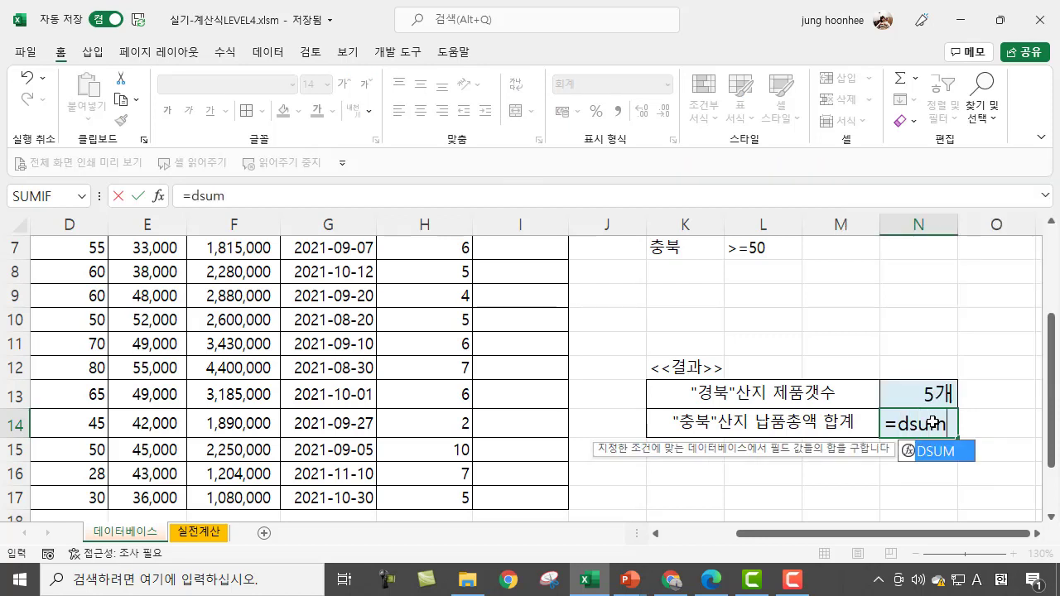
pyautogui.write('(')
# Step: Supply the whole [신상품출시] table B3:I17, including its header row, as the DSUM database argument
pyautogui.moveTo(847, 535); pyautogui.dragTo(706, 535)
pyautogui.scroll(2, 163, 323)
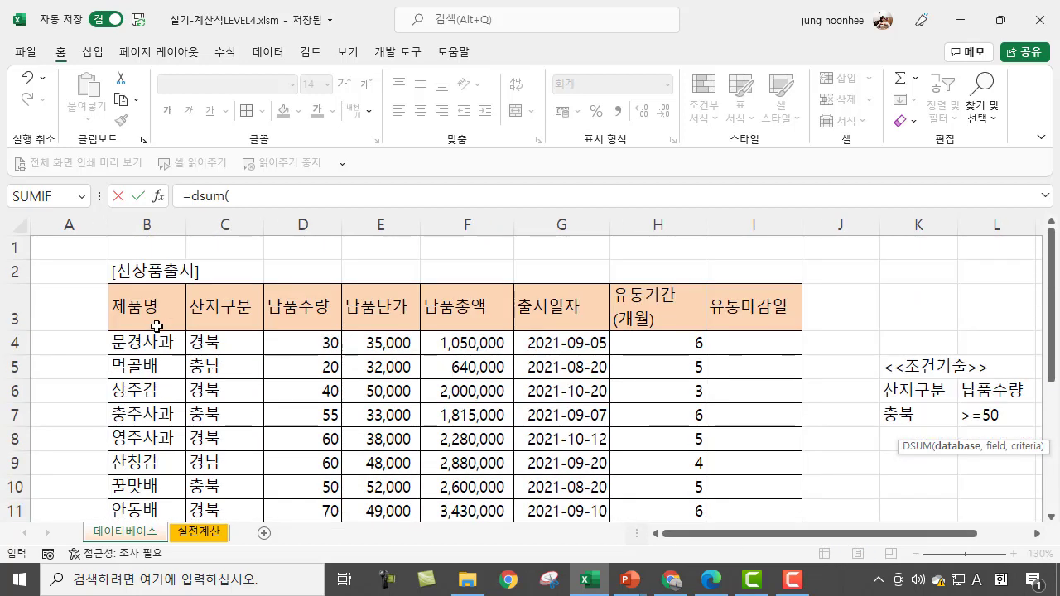
pyautogui.click(135, 308)
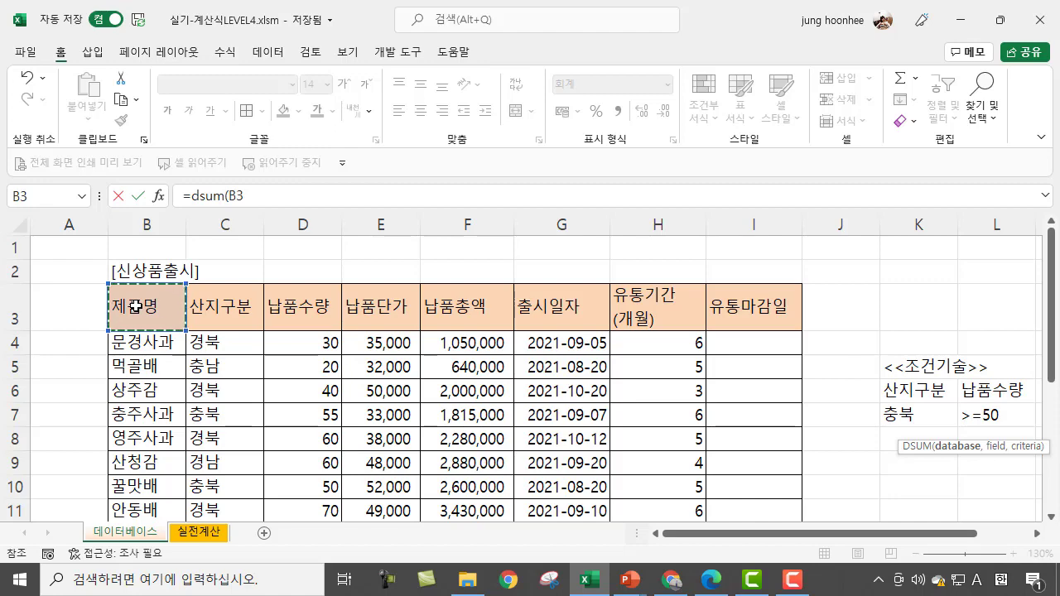
pyautogui.moveTo(135, 307); pyautogui.dragTo(722, 475)
pyautogui.write(',')
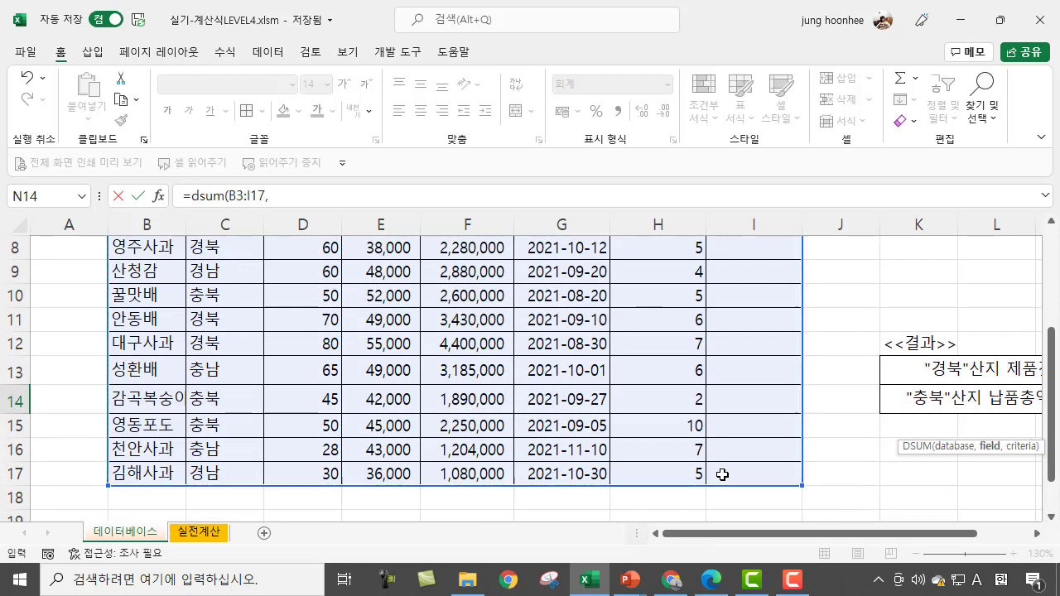
# Step: Supply the 납품총액 header cell F3 as the DSUM field argument
pyautogui.moveTo(907, 535); pyautogui.dragTo(989, 541)
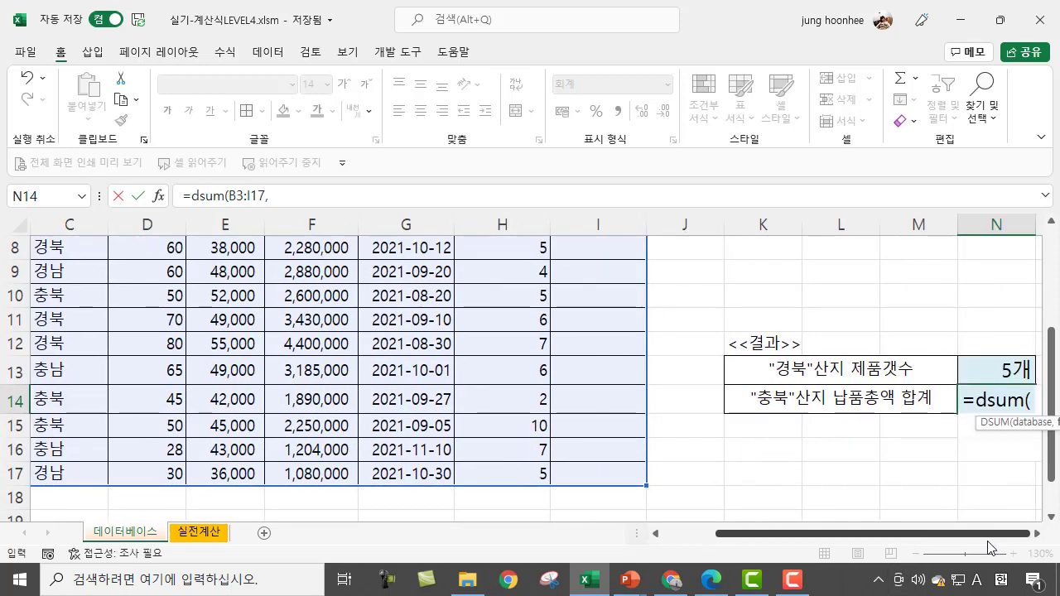
pyautogui.scroll(3, 617, 402)
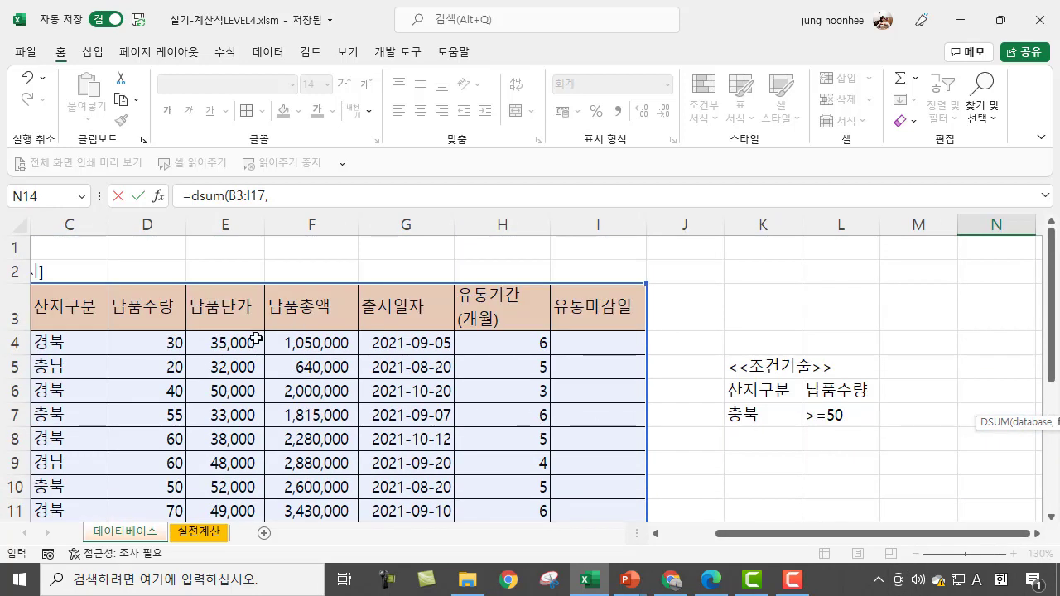
pyautogui.click(299, 307)
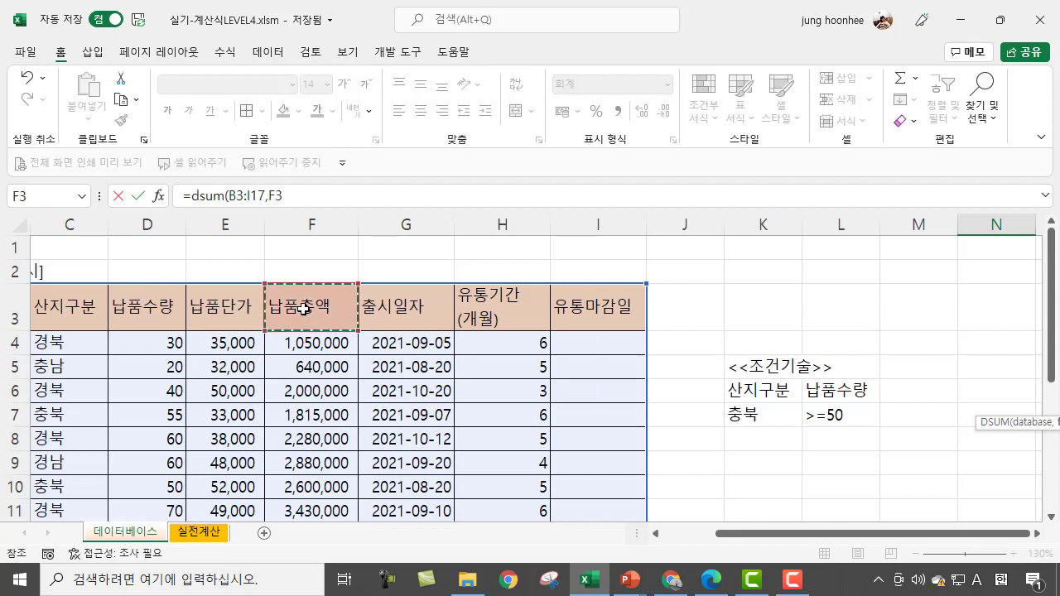
pyautogui.write(',')
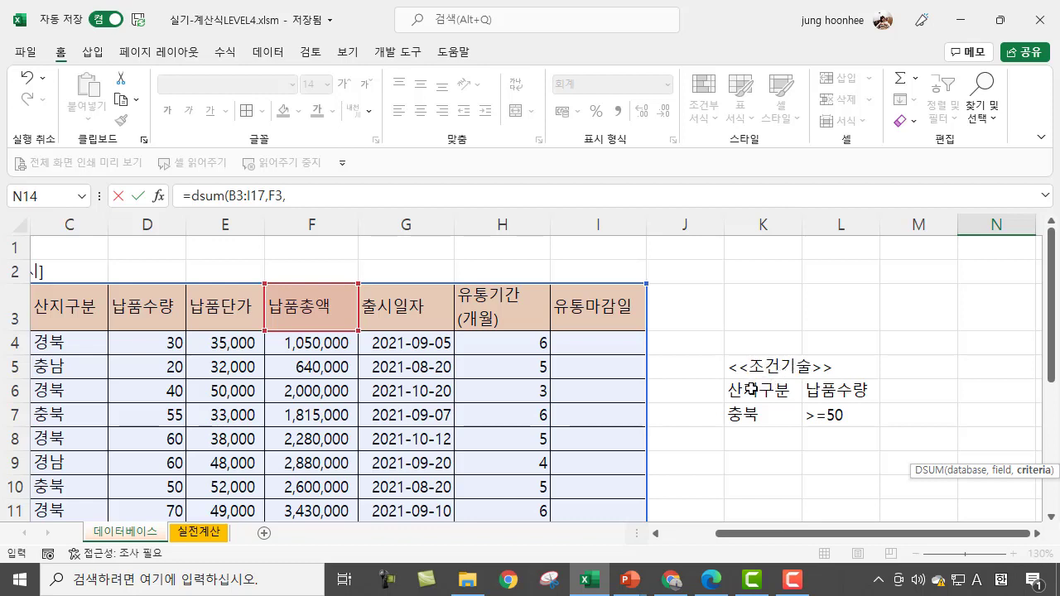
# Step: Supply the criteria range K6:L7 as the last DSUM argument and complete the formula in N14
pyautogui.moveTo(751, 389); pyautogui.dragTo(842, 414)
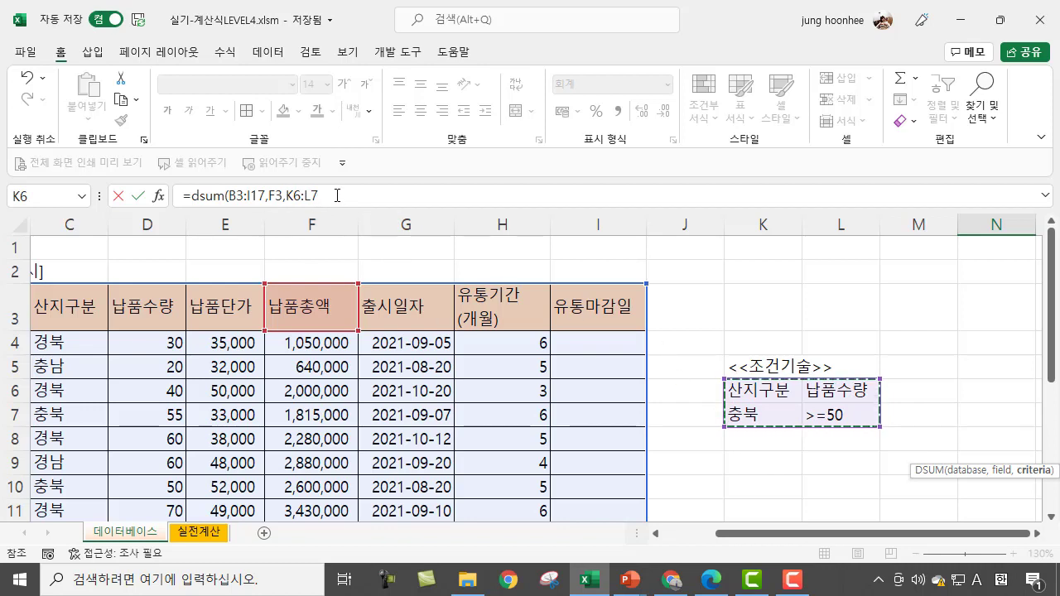
pyautogui.click(336, 196)
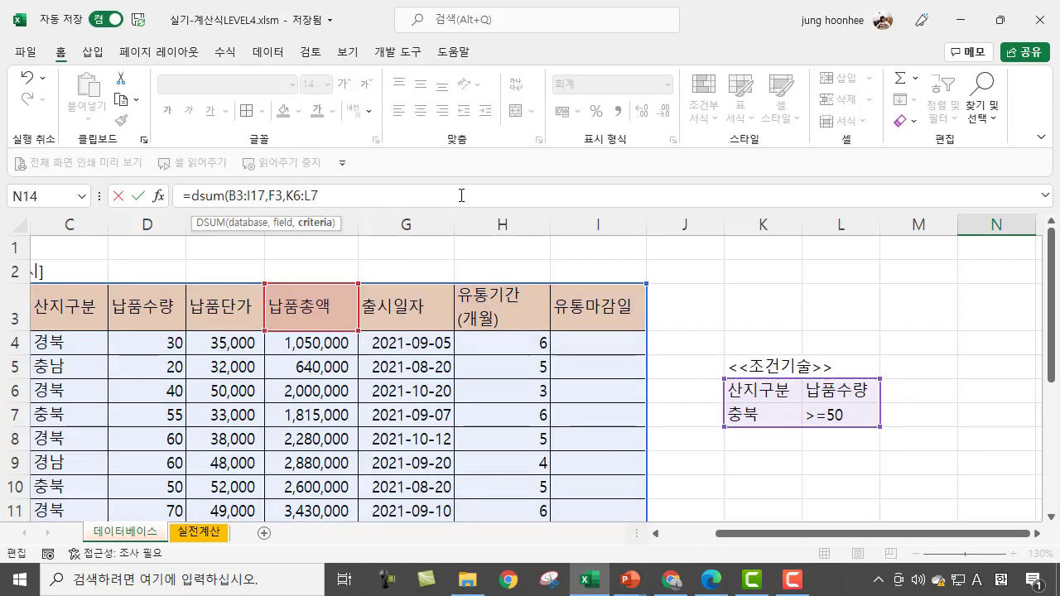
pyautogui.write(')')
pyautogui.press('Return')
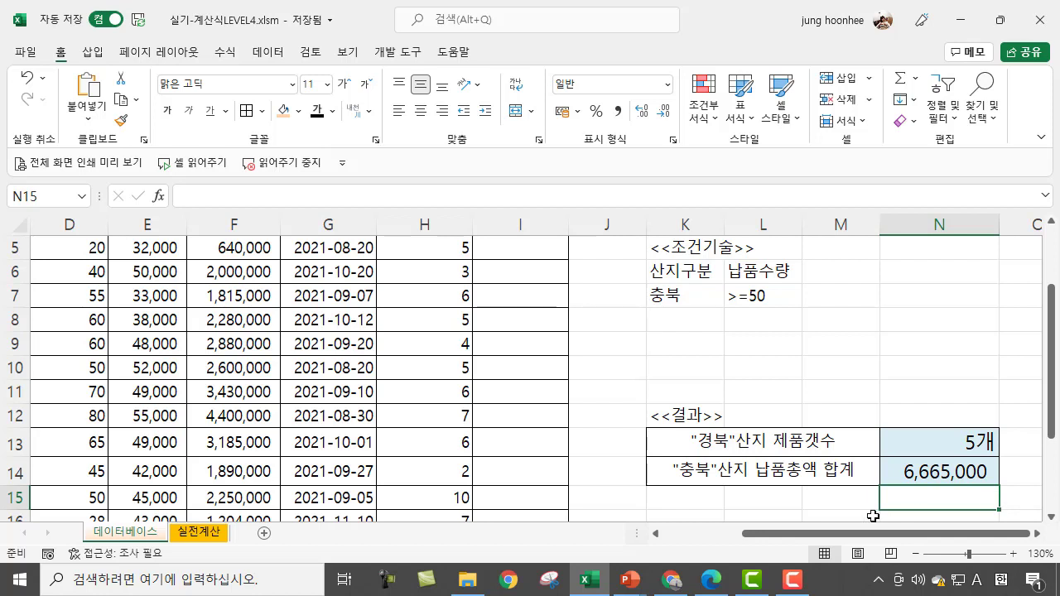
# Step: Review the DSUM formula and result in N14 against the table rows and the criteria block
pyautogui.click(931, 465)
pyautogui.click(769, 476)
pyautogui.click(942, 472)
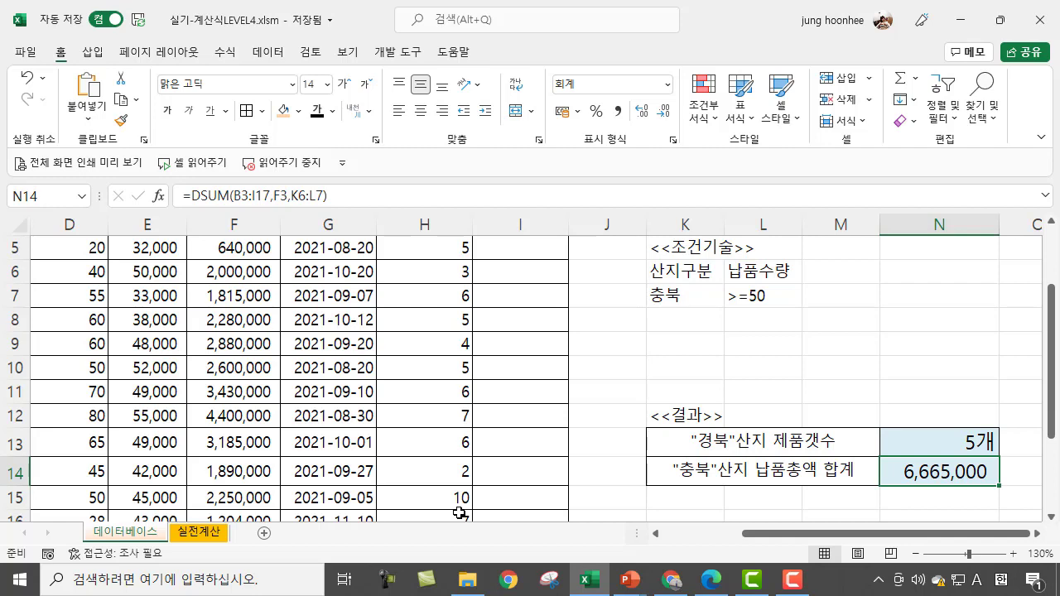
pyautogui.scroll(1, 142, 392)
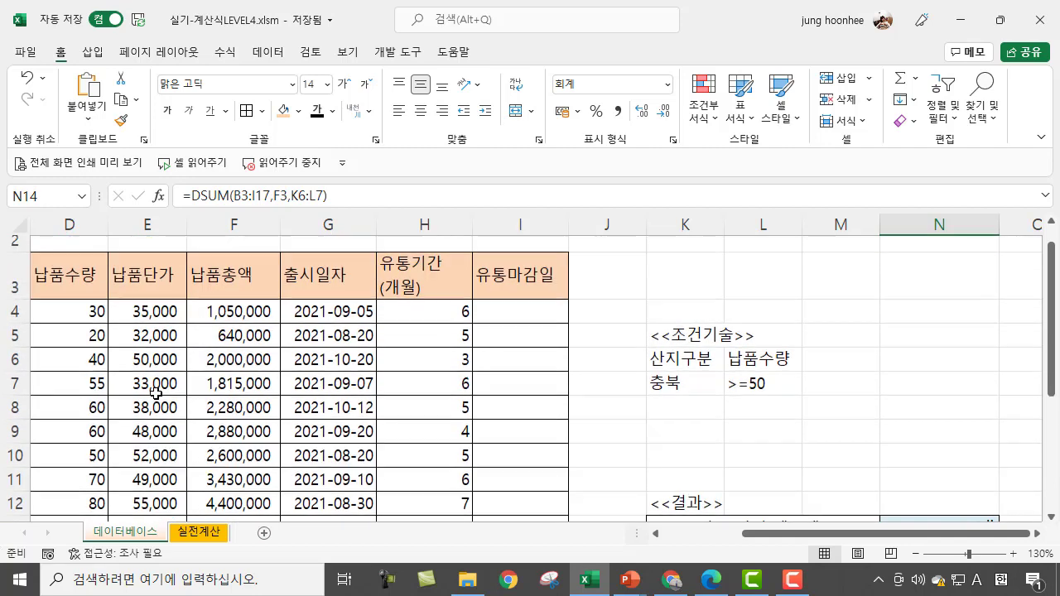
pyautogui.scroll(-3, 207, 397)
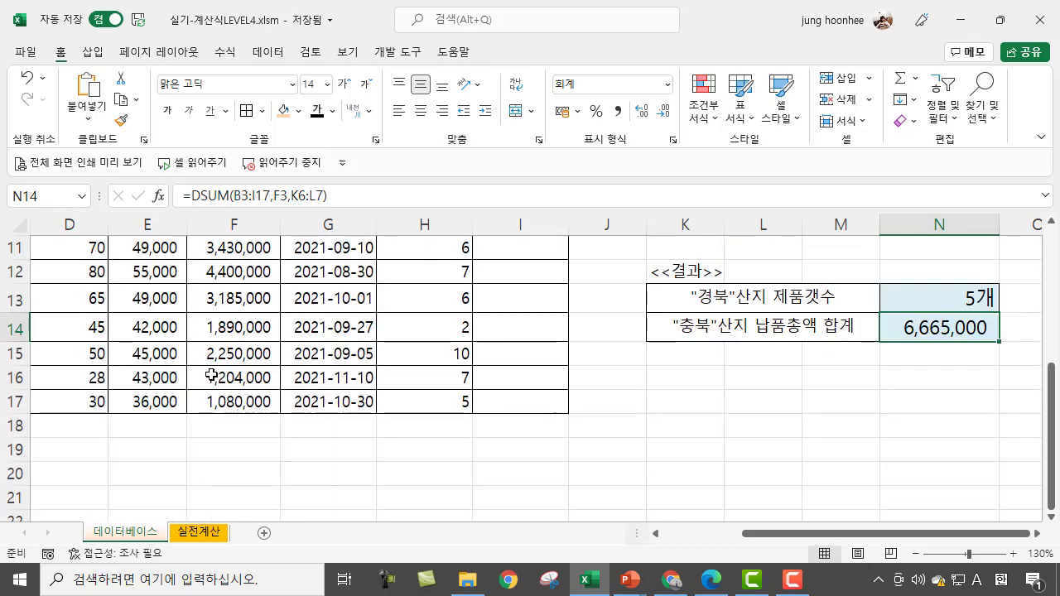
pyautogui.scroll(3, 376, 426)
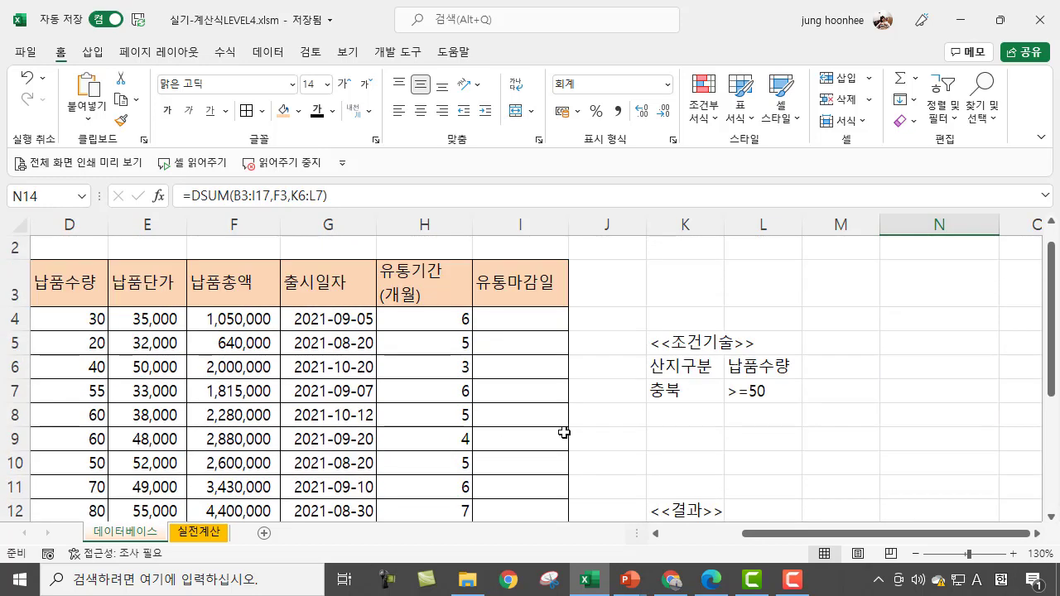
pyautogui.scroll(-1, 563, 432)
pyautogui.click(889, 393)
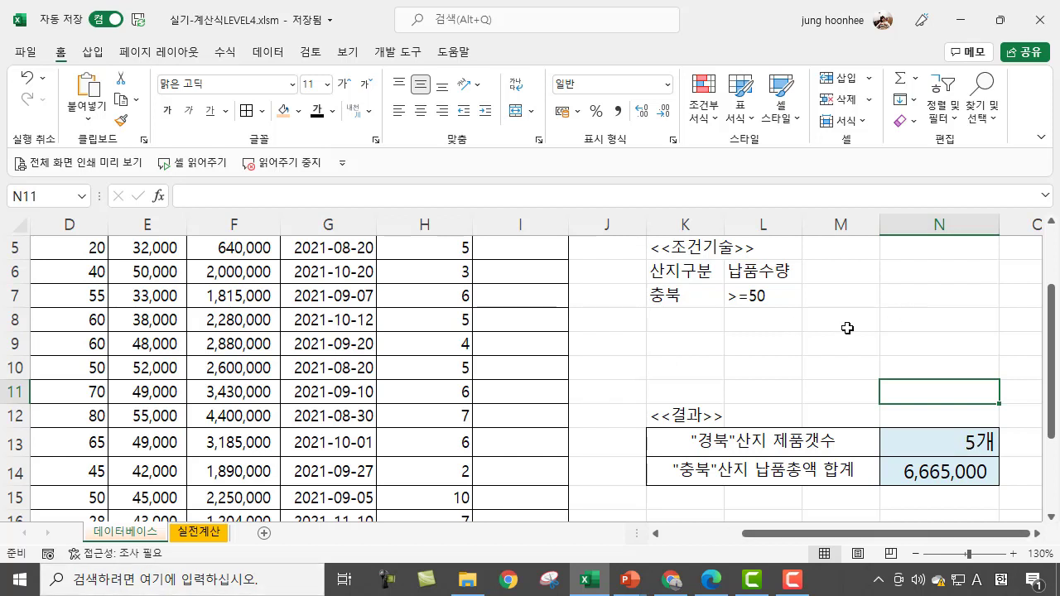
pyautogui.click(753, 351)
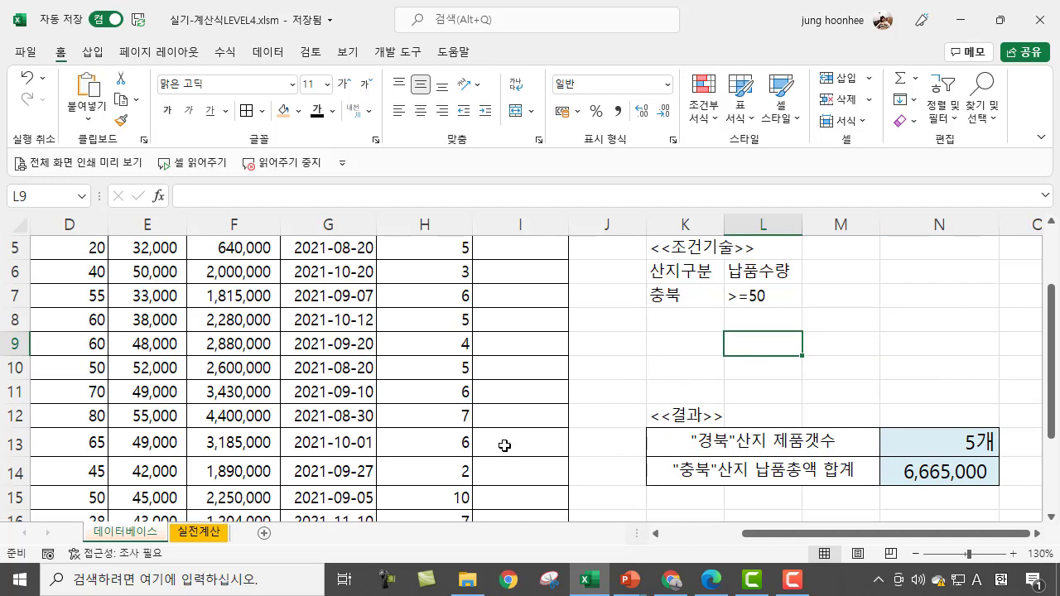
pyautogui.scroll(2, 286, 372)
pyautogui.scroll(-3, 306, 361)
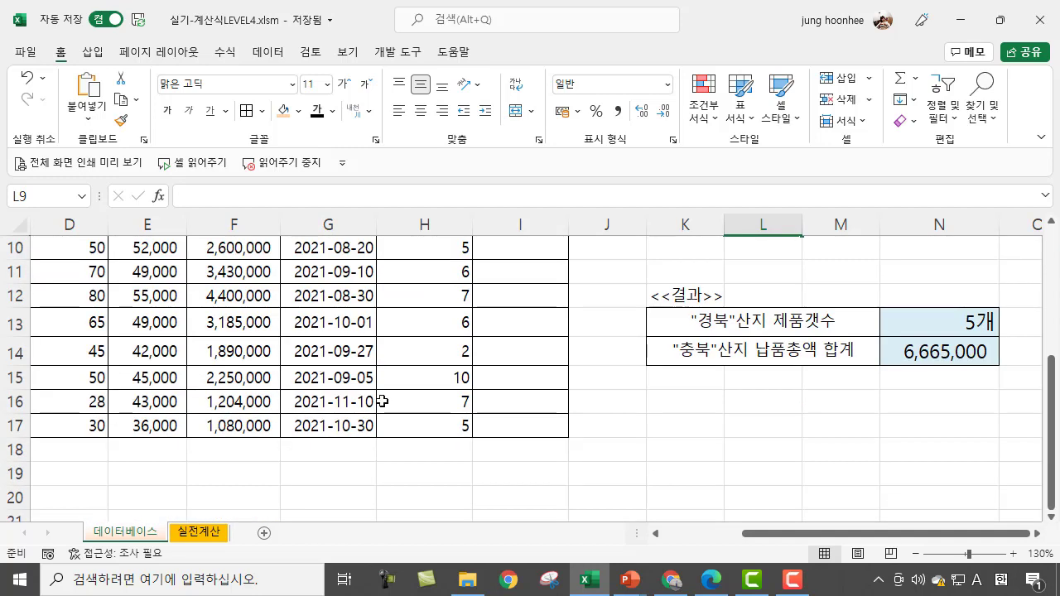
pyautogui.click(693, 474)
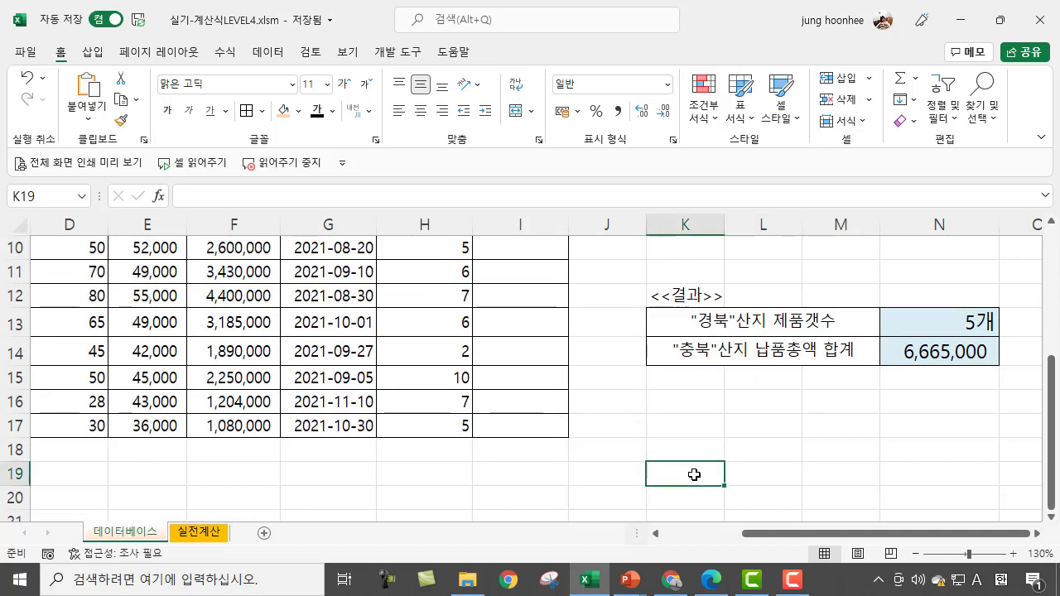
# Step: Switch to the PowerPoint slide show with the database function exercise
pyautogui.click(629, 584)
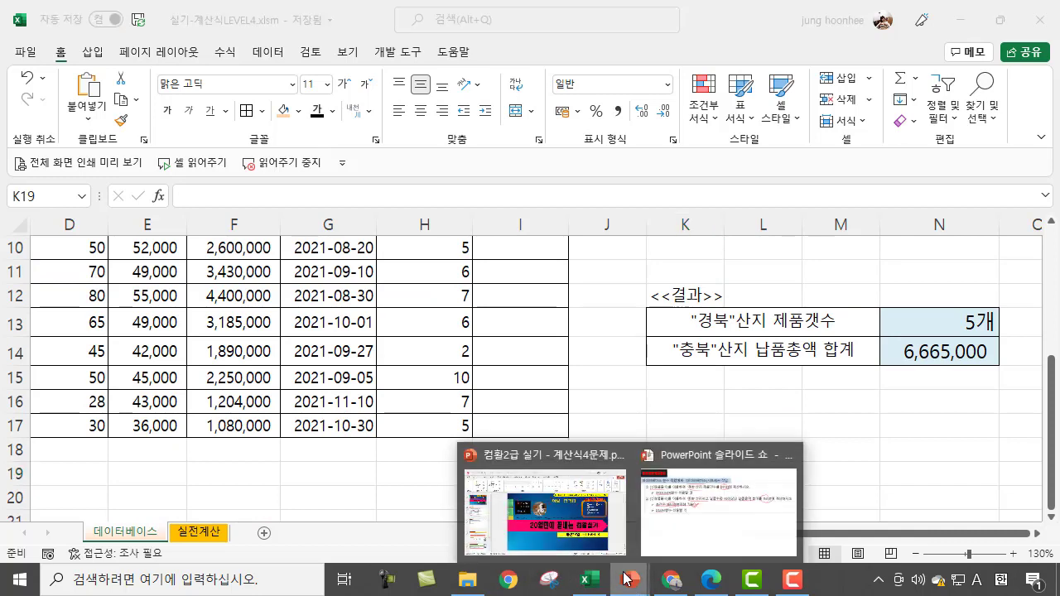
pyautogui.click(719, 497)
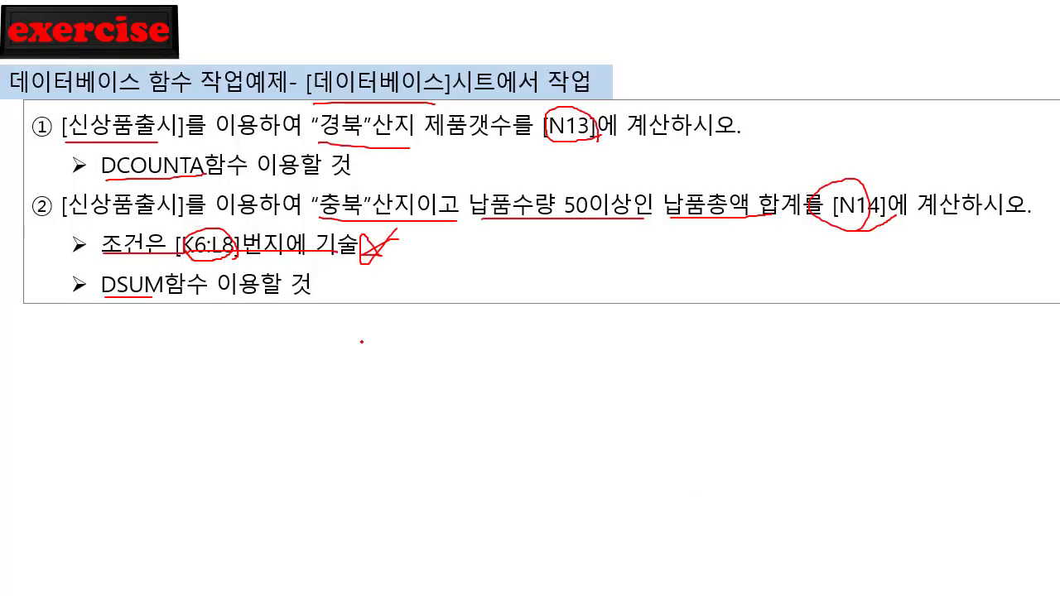
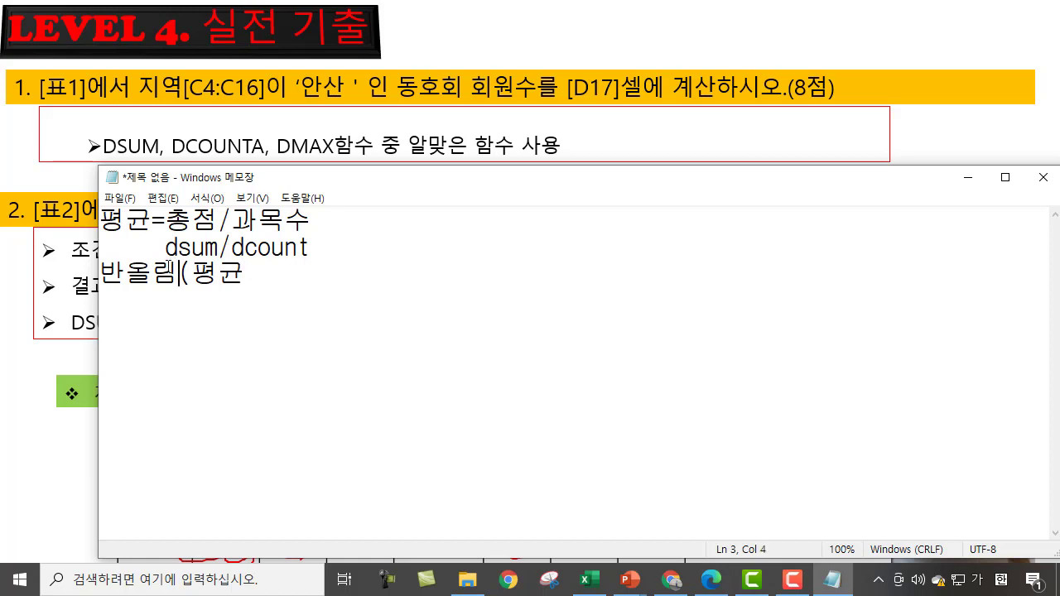
# Step: Start a new line under the 반올림(평균 line in Notepad with the function name ROUND
pyautogui.click(296, 273)
pyautogui.write('ㄱ')
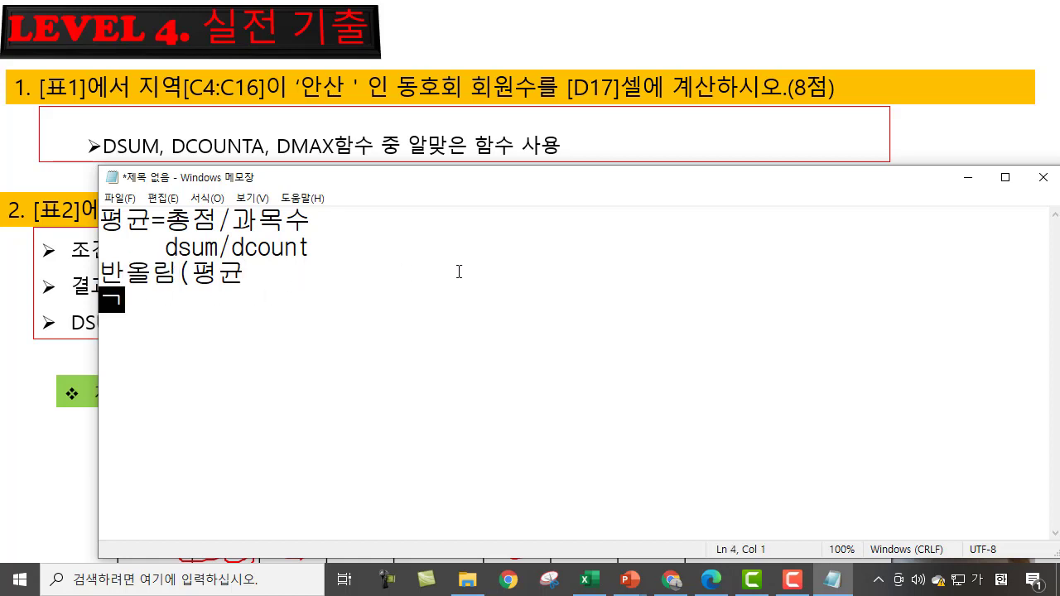
pyautogui.press('Hangul')
pyautogui.write('round')
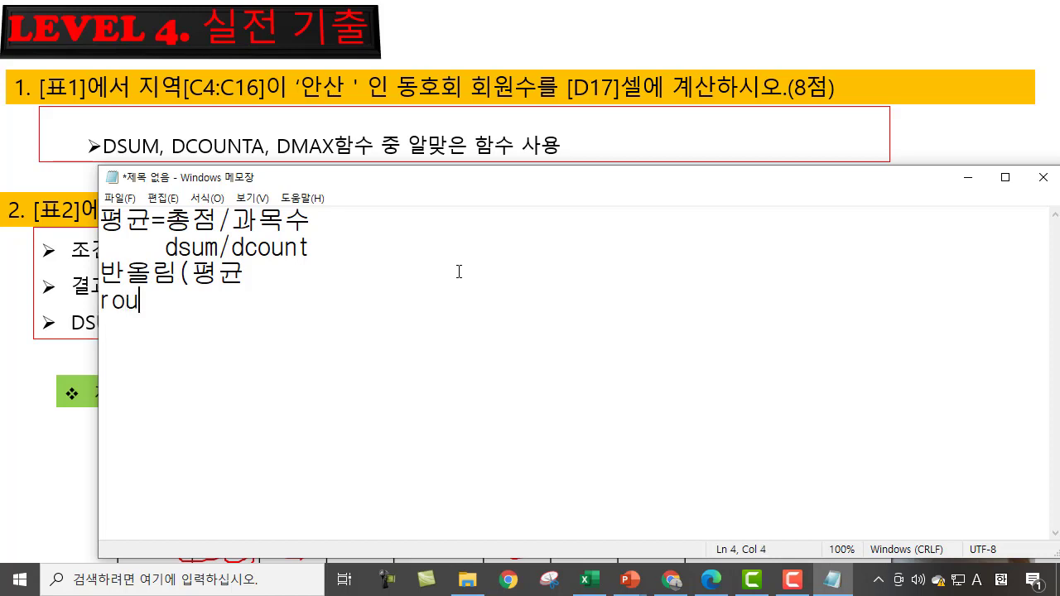
pyautogui.press('BackSpace')
pyautogui.press('BackSpace')
pyautogui.press('BackSpace')
pyautogui.press('BackSpace')
pyautogui.press('BackSpace')
pyautogui.write('ROUND')
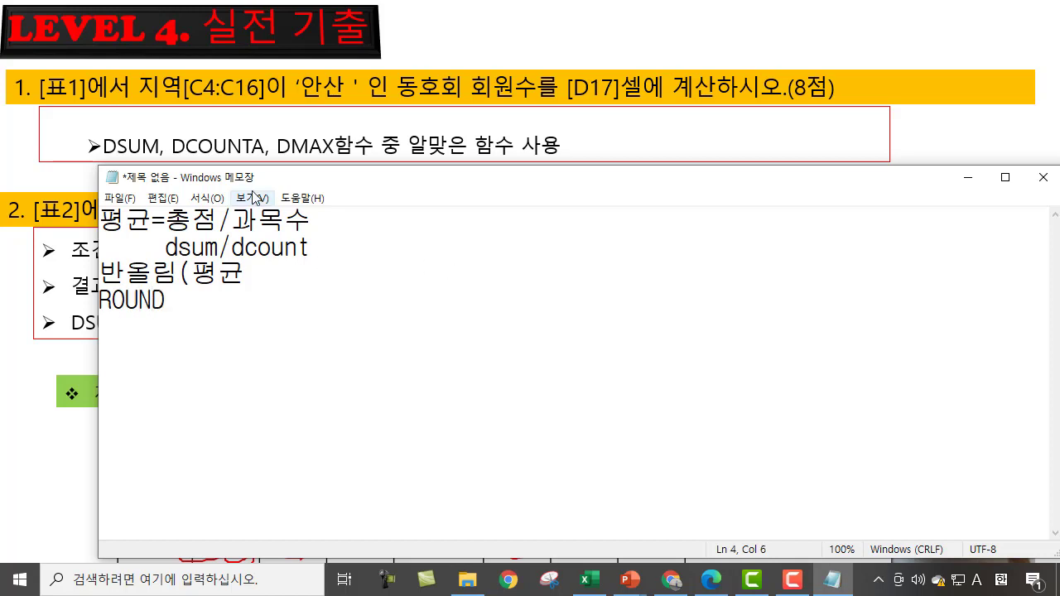
# Step: Set the Notepad font size to 48
pyautogui.click(207, 198)
pyautogui.click(255, 241)
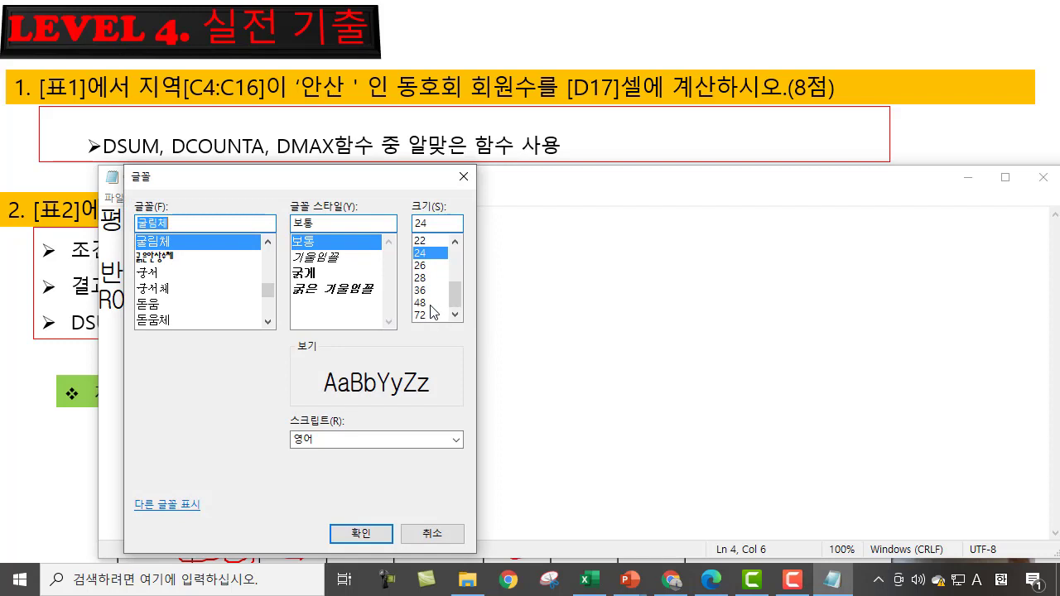
pyautogui.click(429, 303)
pyautogui.click(361, 532)
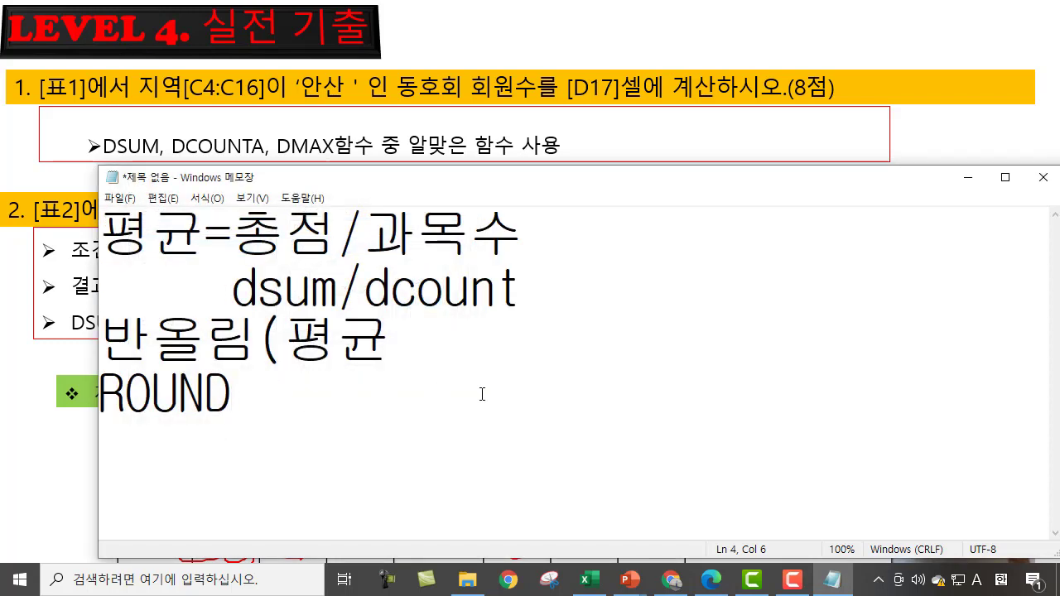
# Step: Complete the last line as ROUND(값,-6), with a placeholder for the value and -6 as the digits argument
pyautogui.write('(R')
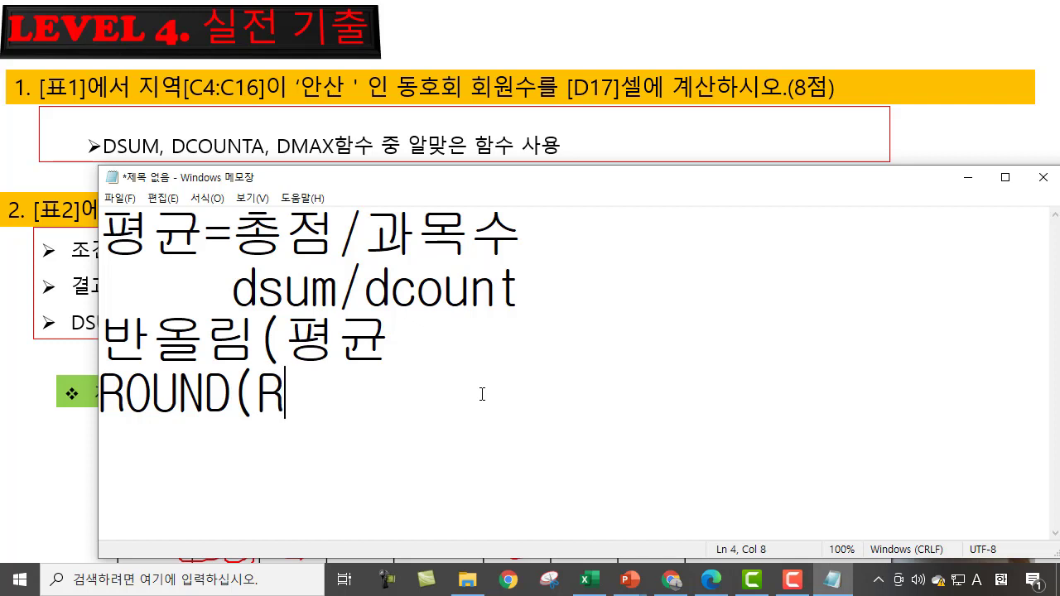
pyautogui.write('K')
pyautogui.press('BackSpace')
pyautogui.press('BackSpace')
pyautogui.press('Hangul')
pyautogui.write('값,')
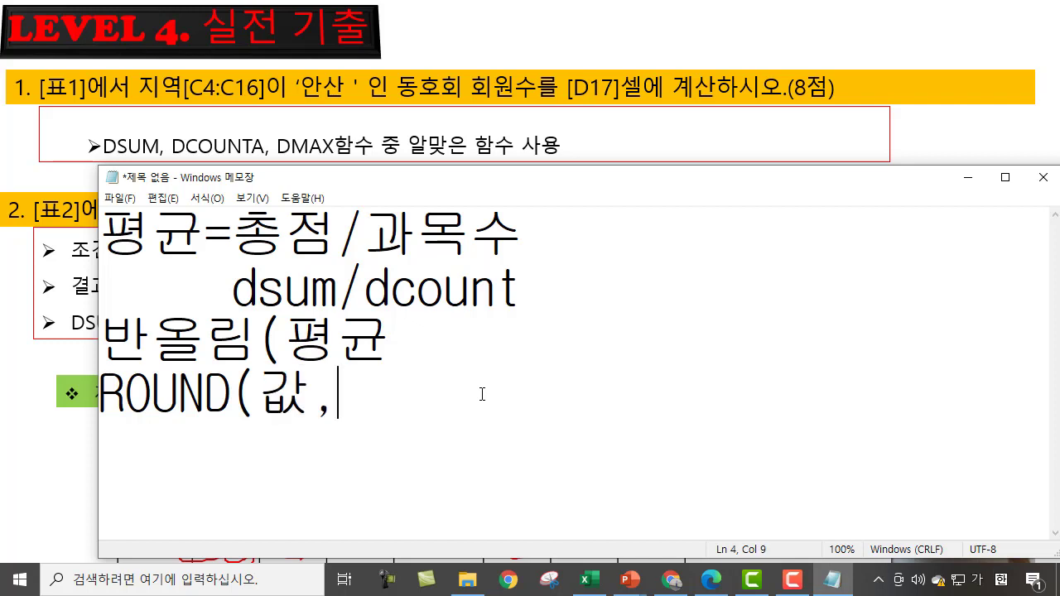
pyautogui.write('-6)')
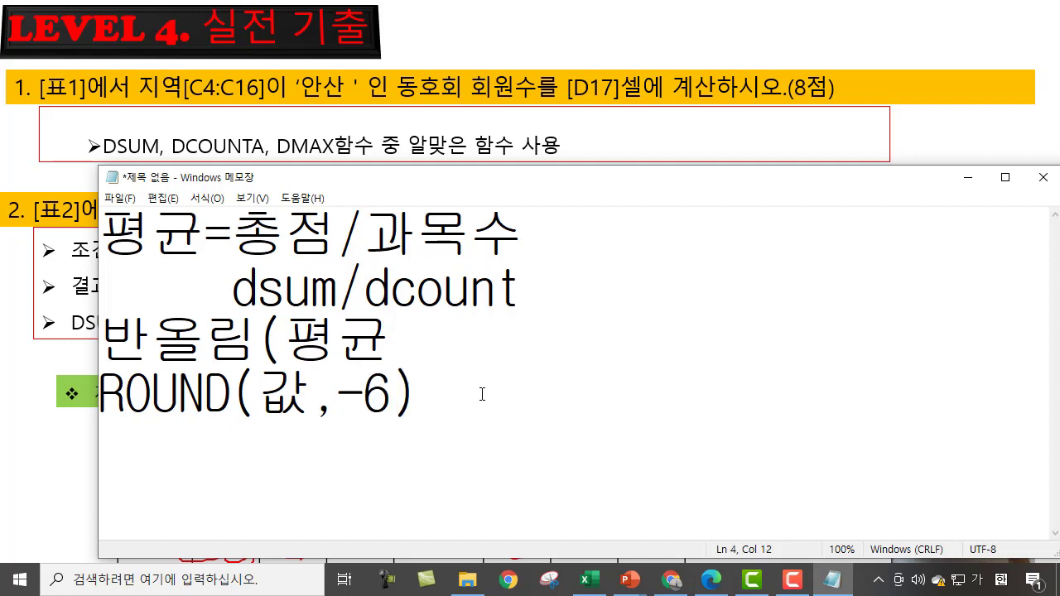
# Step: Replace the placeholder 값 in the ROUND line with 평균
pyautogui.doubleClick(285, 387)
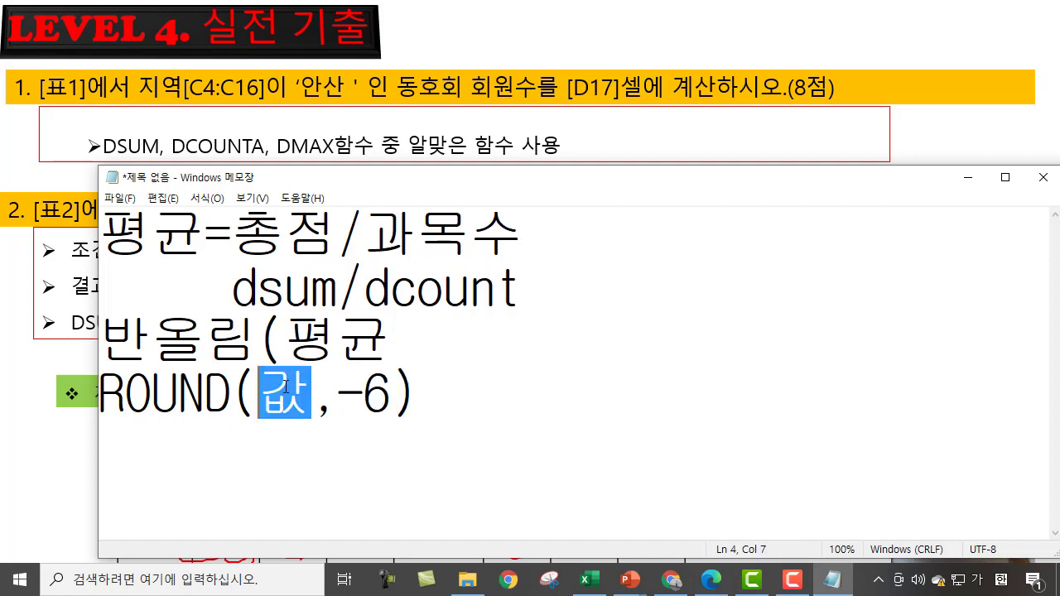
pyautogui.write('평균')
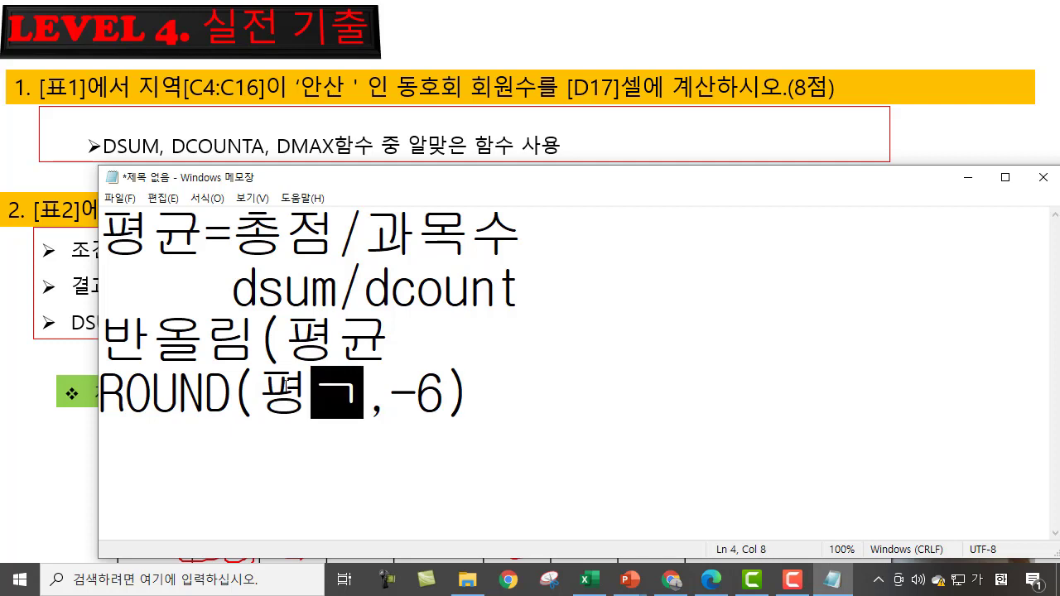
pyautogui.click(511, 397)
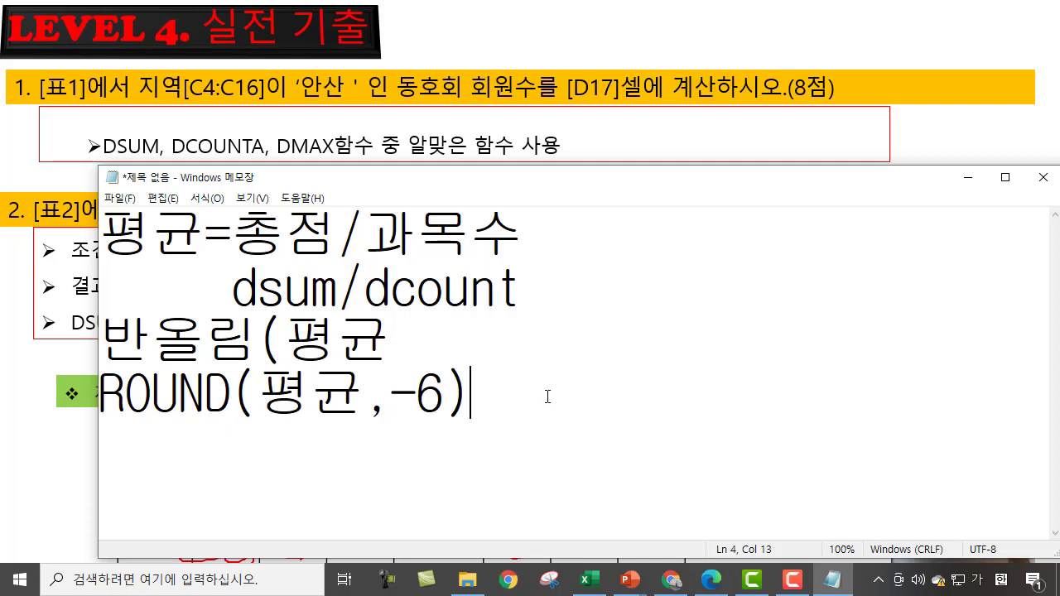
pyautogui.press('Return')
# Step: Replace 평균 inside ROUND with a copy of dsum/dcount from the second line, giving ROUND(dsum/dcount,-6)
pyautogui.moveTo(258, 392); pyautogui.dragTo(351, 386)
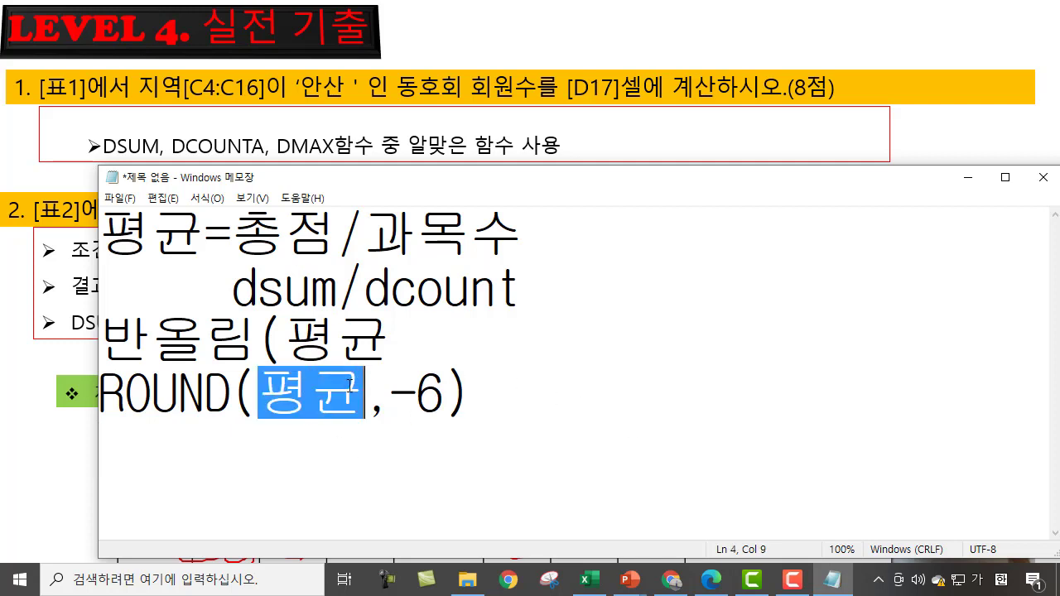
pyautogui.press('Delete')
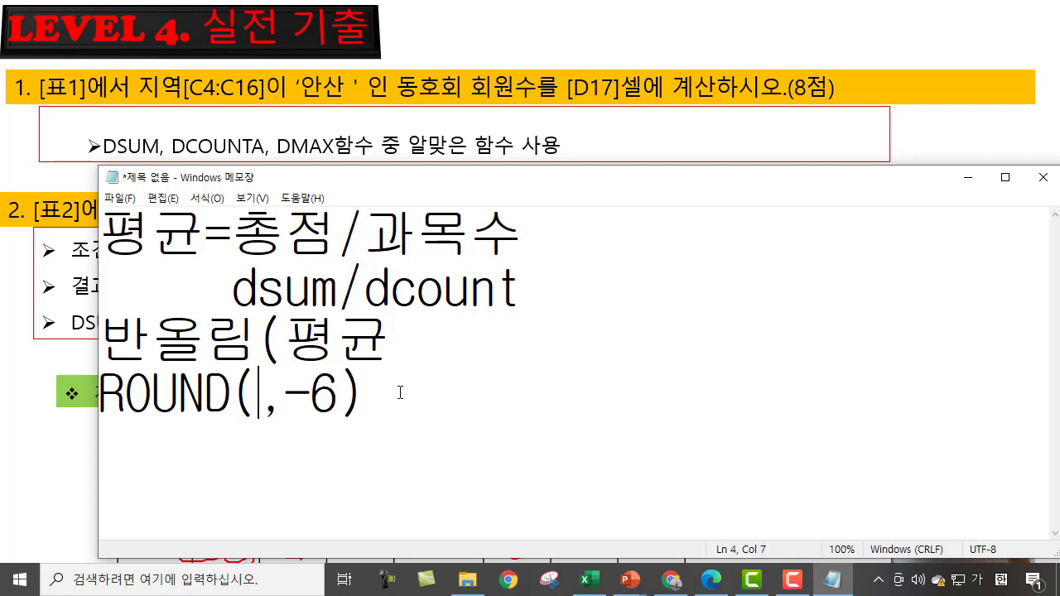
pyautogui.moveTo(232, 288); pyautogui.dragTo(529, 291)
pyautogui.hotkey('ctrl', 'c')
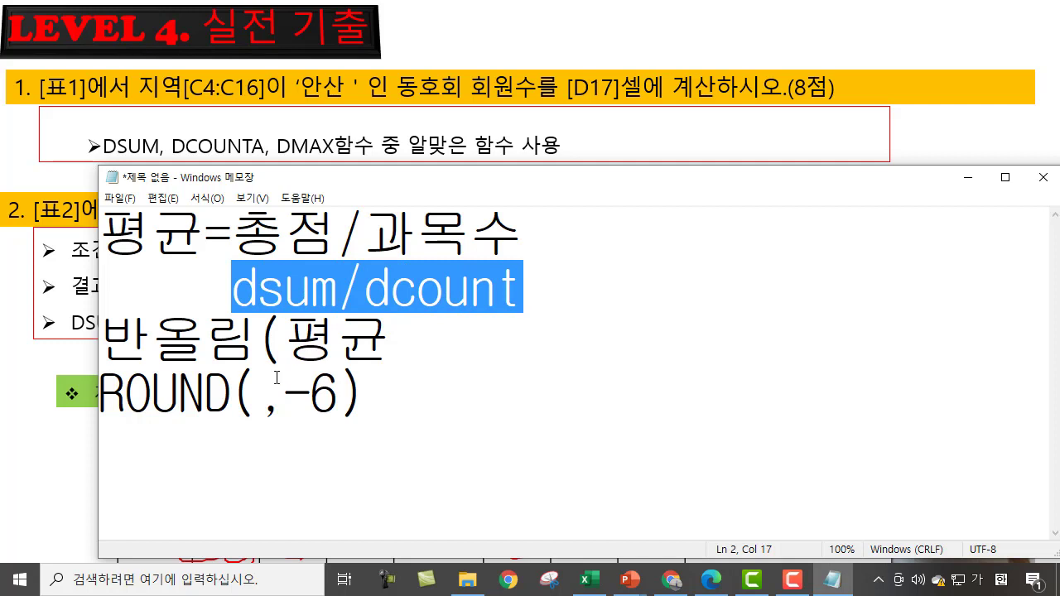
pyautogui.click(254, 398)
pyautogui.hotkey('ctrl', 'v')
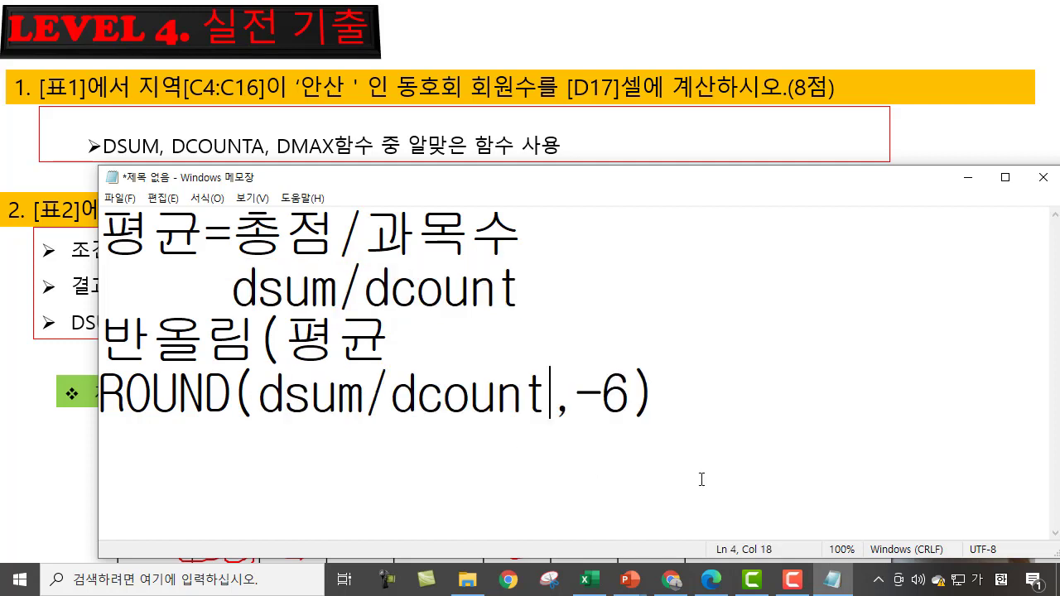
# Step: Compare the ROUND(dsum/dcount,-6) line part by part with the 반올림(평균 and dsum/dcount lines above it
pyautogui.click(709, 428)
pyautogui.moveTo(700, 381); pyautogui.dragTo(99, 410)
pyautogui.click(265, 467)
pyautogui.moveTo(406, 337); pyautogui.dragTo(111, 339)
pyautogui.click(179, 435)
pyautogui.moveTo(231, 387); pyautogui.dragTo(73, 390)
pyautogui.click(140, 454)
pyautogui.click(210, 396)
pyautogui.moveTo(256, 392); pyautogui.dragTo(584, 391)
pyautogui.click(647, 410)
pyautogui.click(564, 450)
pyautogui.moveTo(289, 344); pyautogui.dragTo(382, 339)
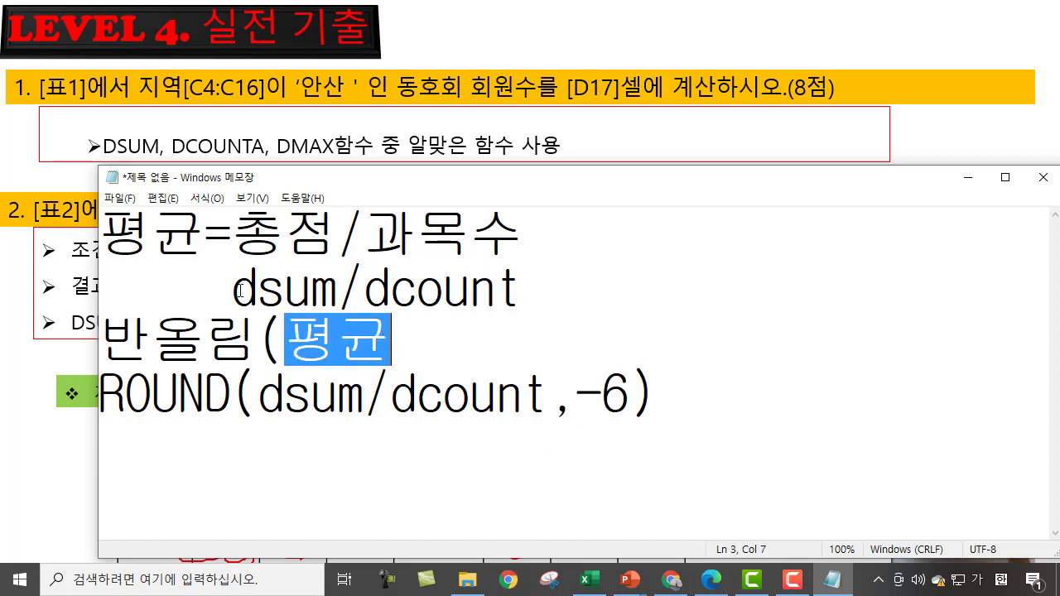
pyautogui.moveTo(238, 290); pyautogui.dragTo(522, 269)
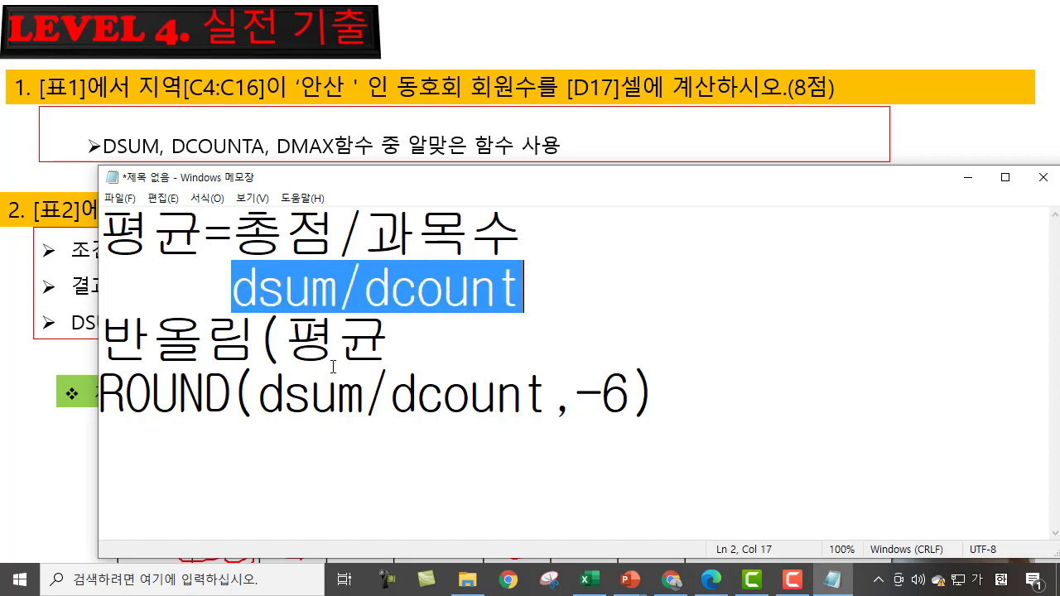
pyautogui.moveTo(258, 393); pyautogui.dragTo(551, 393)
pyautogui.click(532, 493)
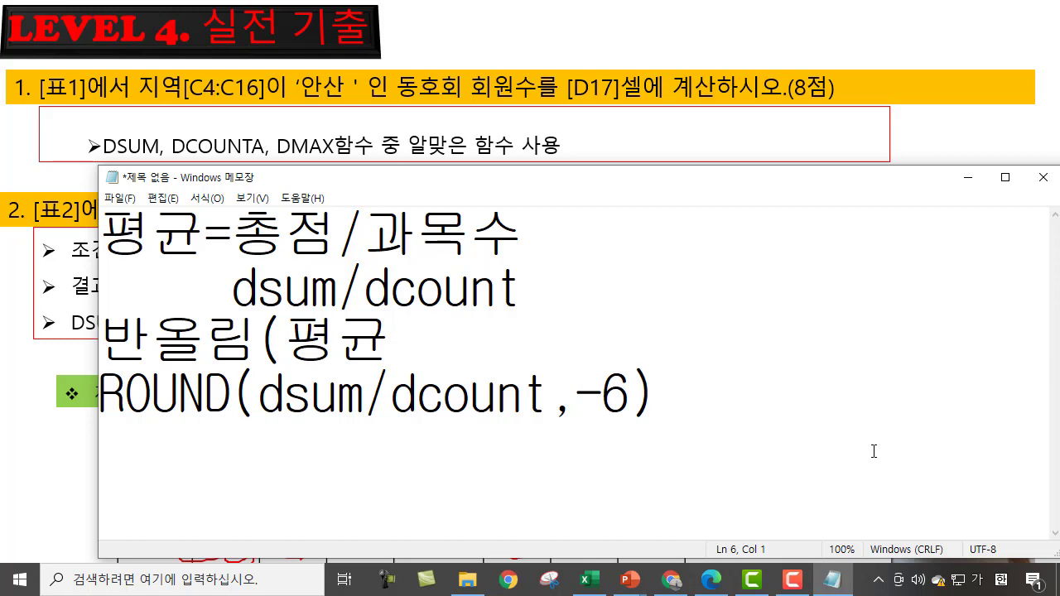
pyautogui.moveTo(259, 394); pyautogui.dragTo(364, 394)
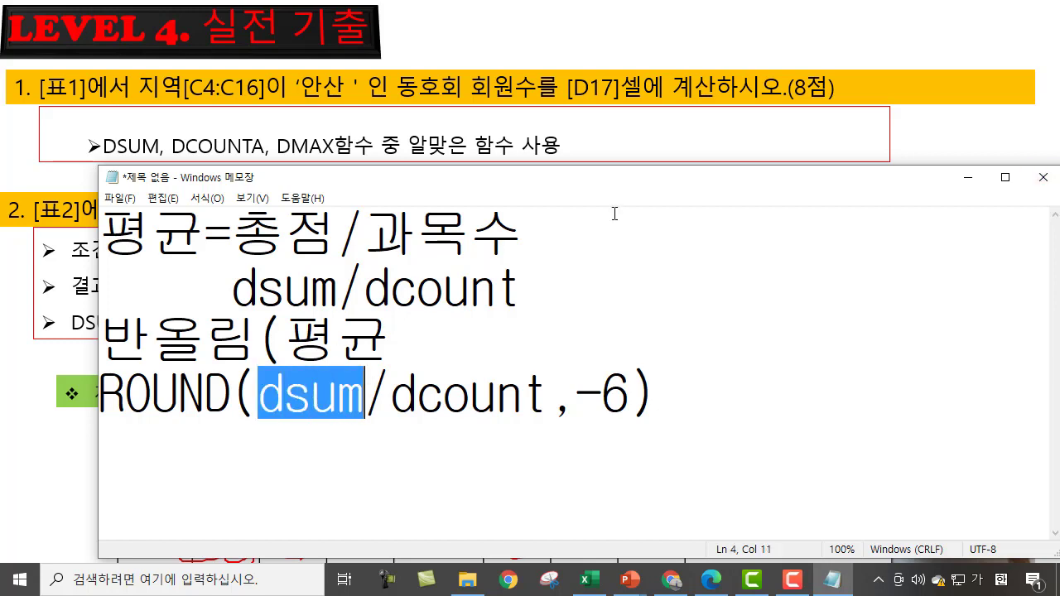
# Step: Return to the LEVEL 4 slide and underline the 지역[F4:F17] condition in problem 2
pyautogui.click(967, 178)
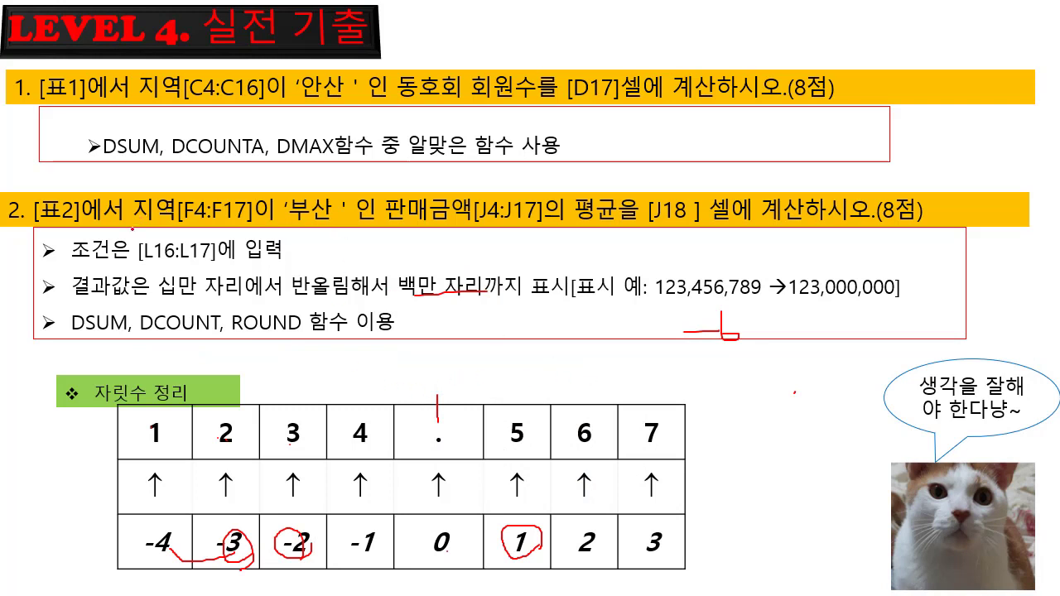
pyautogui.moveTo(140, 223); pyautogui.dragTo(393, 224)
# Step: Show the taskbar over the slide show and switch to the Excel workbook 실기-계산식LEVEL4.xlsm
pyautogui.rightClick(260, 169)
pyautogui.moveTo(362, 360)
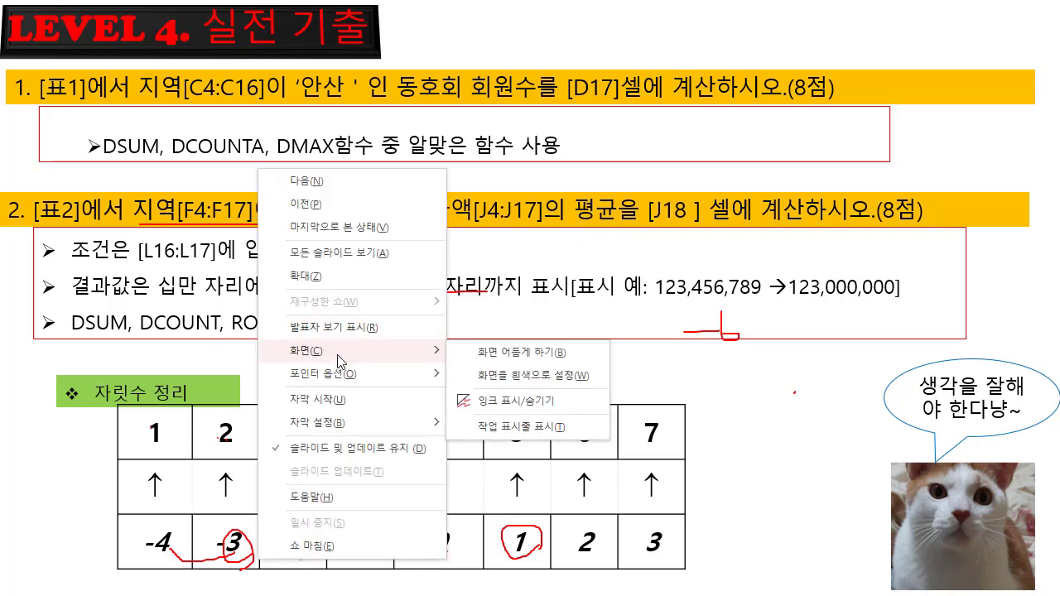
pyautogui.click(505, 429)
pyautogui.click(588, 579)
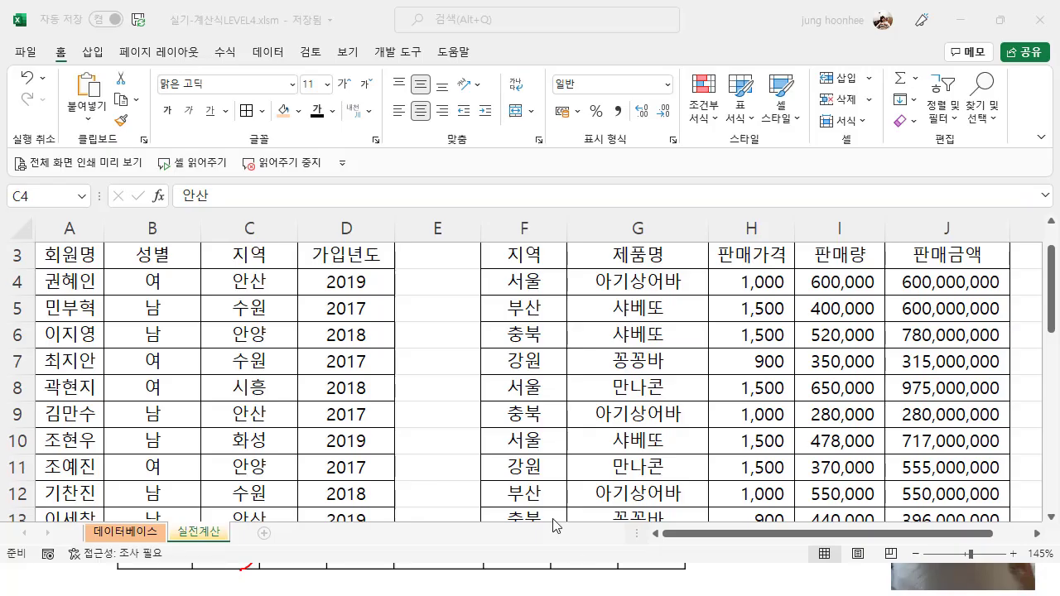
# Step: Examine the 지역 header in F3 and the 부산 entry in F5 of [표2] as the basis for the criteria
pyautogui.moveTo(744, 535); pyautogui.dragTo(922, 548)
pyautogui.scroll(1, 981, 407)
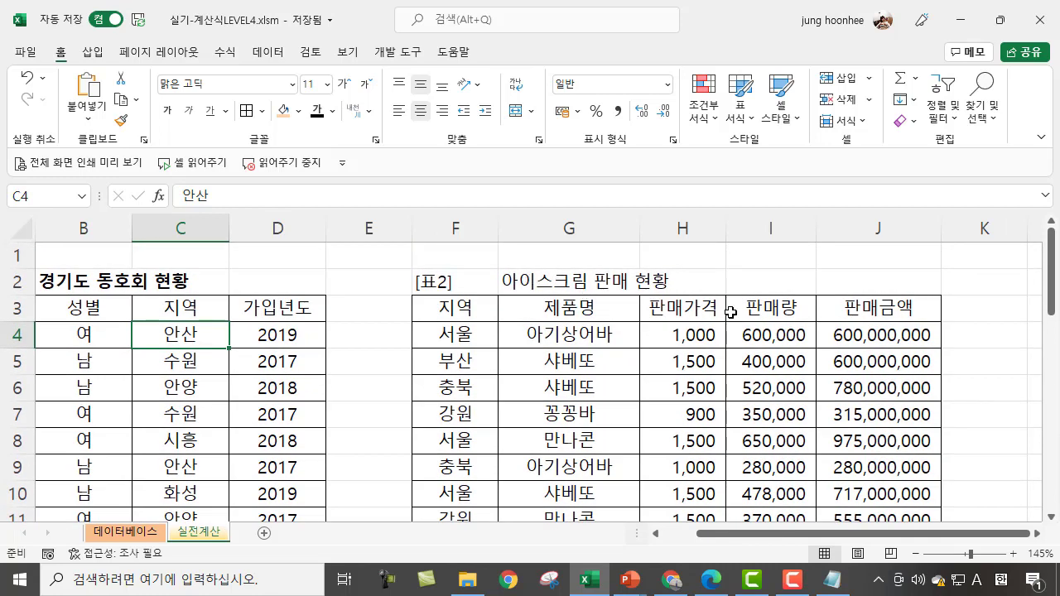
pyautogui.click(455, 308)
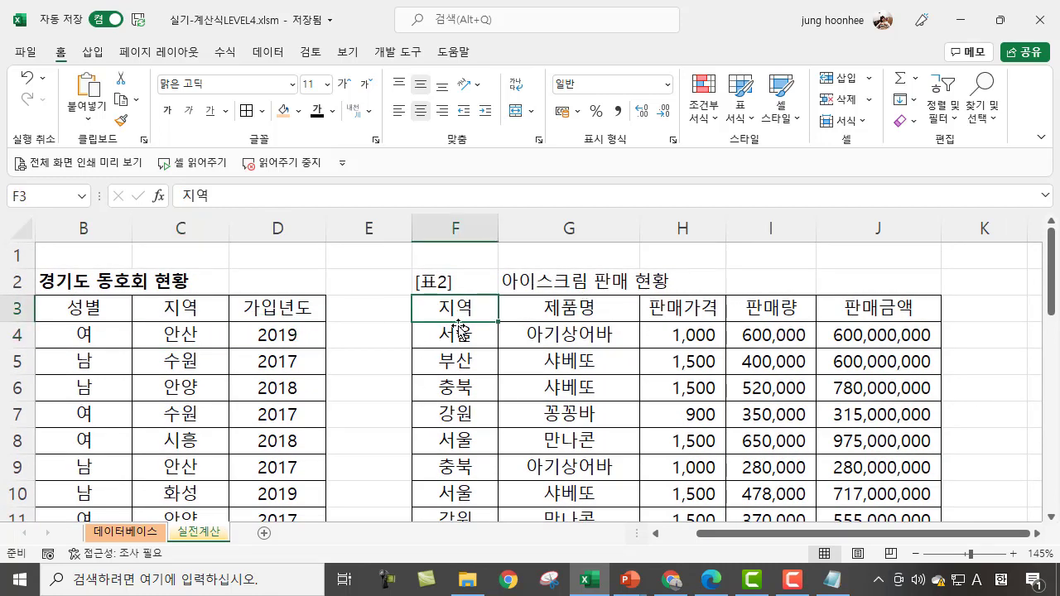
pyautogui.click(456, 365)
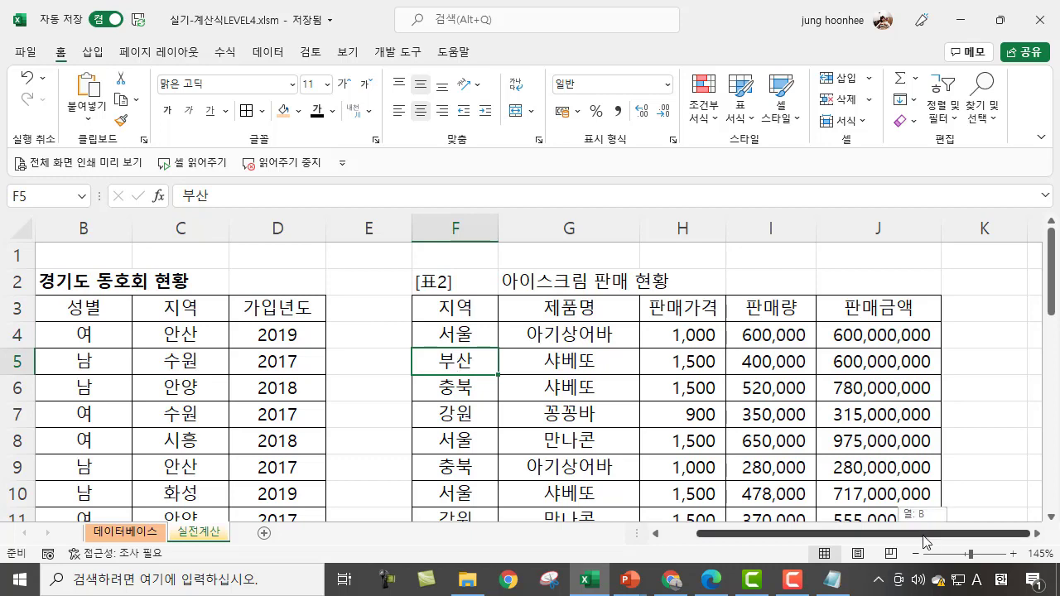
pyautogui.click(1050, 518)
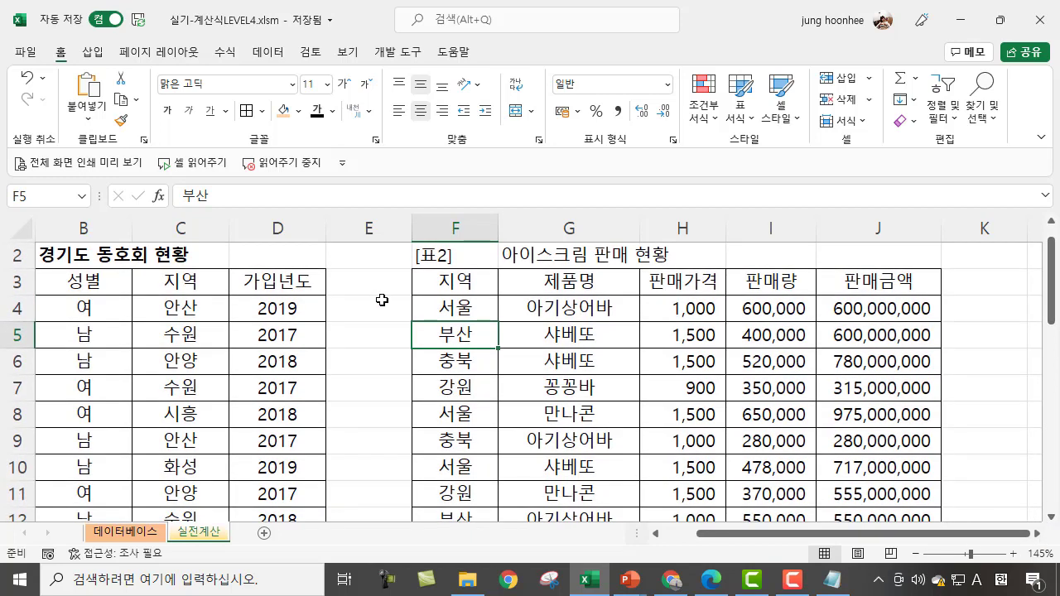
pyautogui.click(455, 283)
pyautogui.click(459, 340)
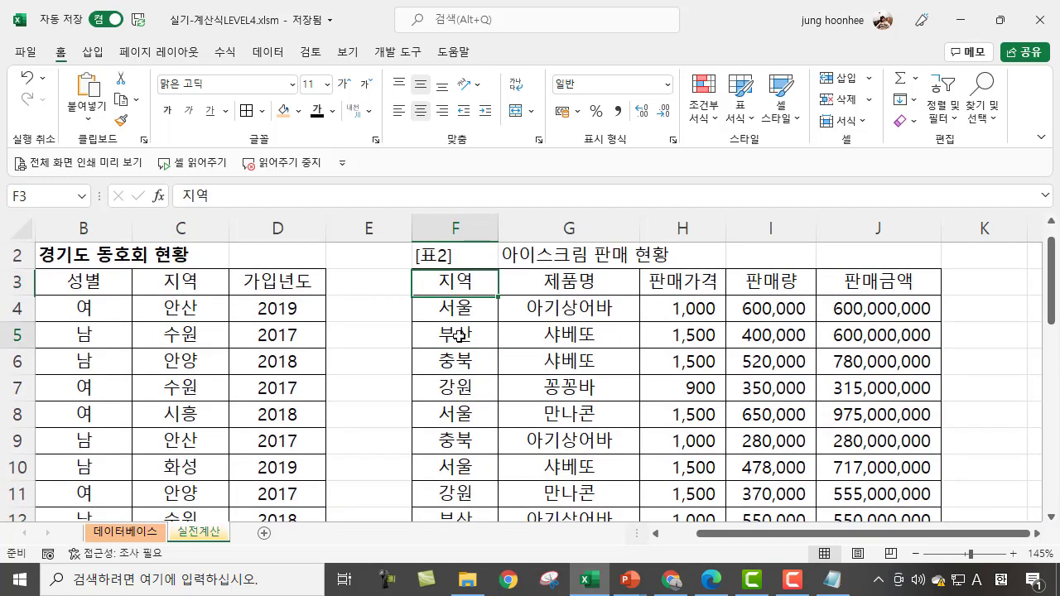
pyautogui.click(462, 277)
pyautogui.click(462, 276)
pyautogui.click(459, 335)
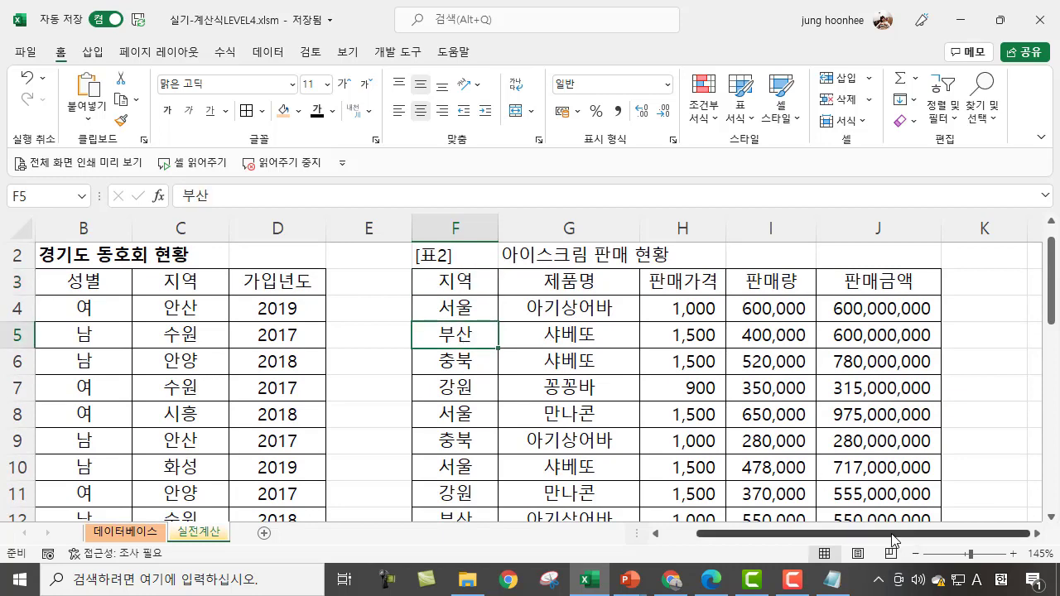
# Step: Enter 지역 in cell L16 as the header of the criteria range for [표2]
pyautogui.click(1036, 534)
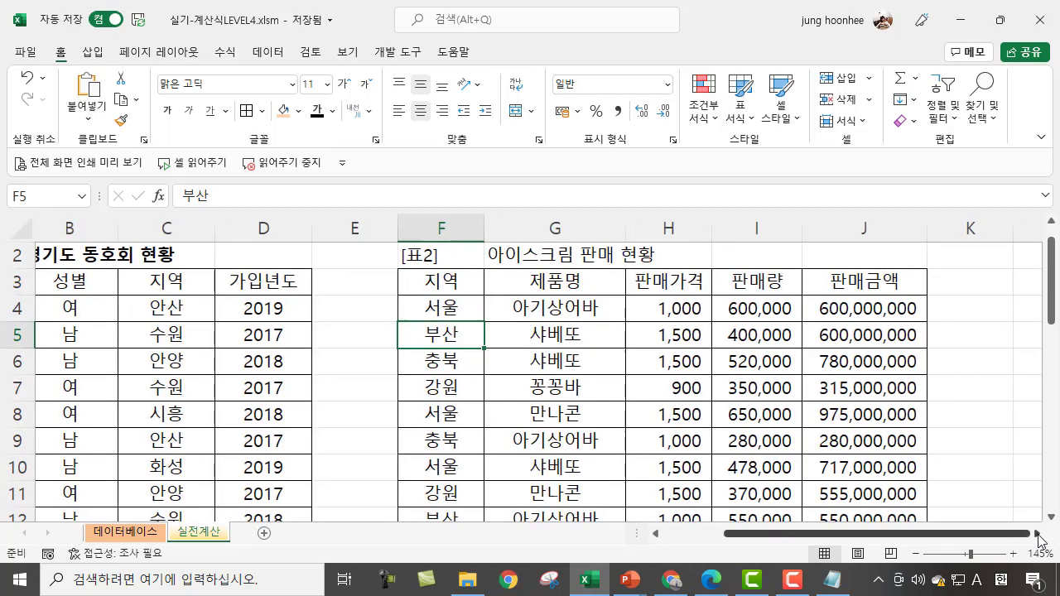
pyautogui.click(1036, 533)
pyautogui.click(1036, 534)
pyautogui.scroll(-3, 748, 459)
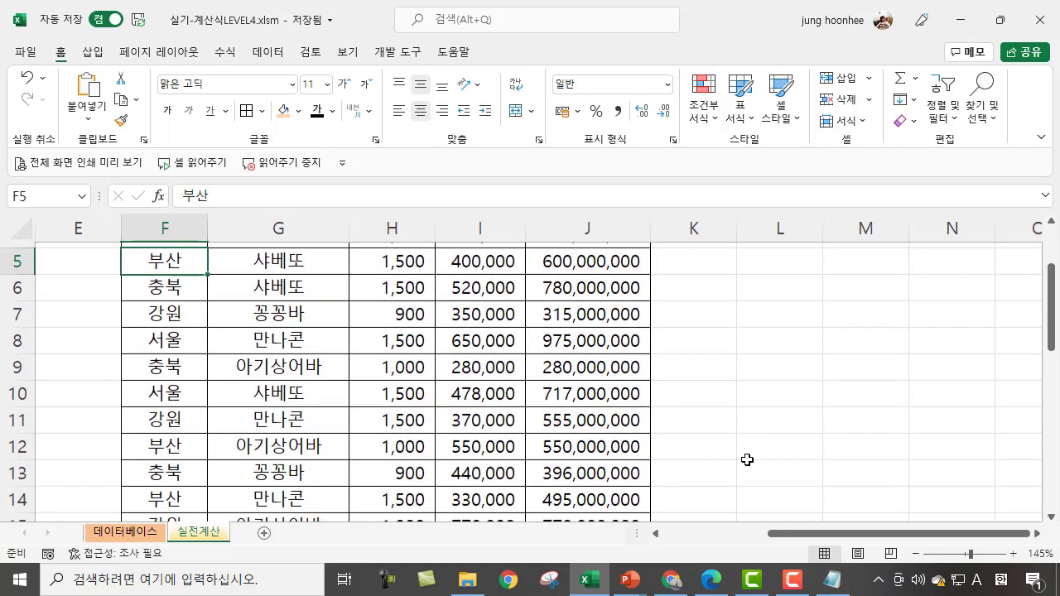
pyautogui.scroll(-1, 767, 422)
pyautogui.click(783, 386)
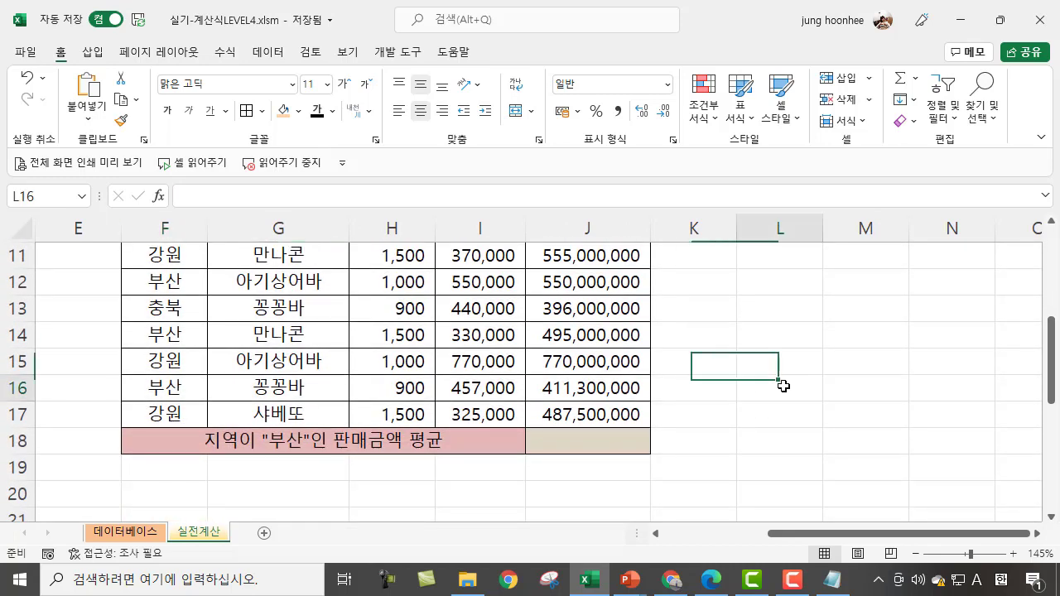
pyautogui.scroll(4, 828, 402)
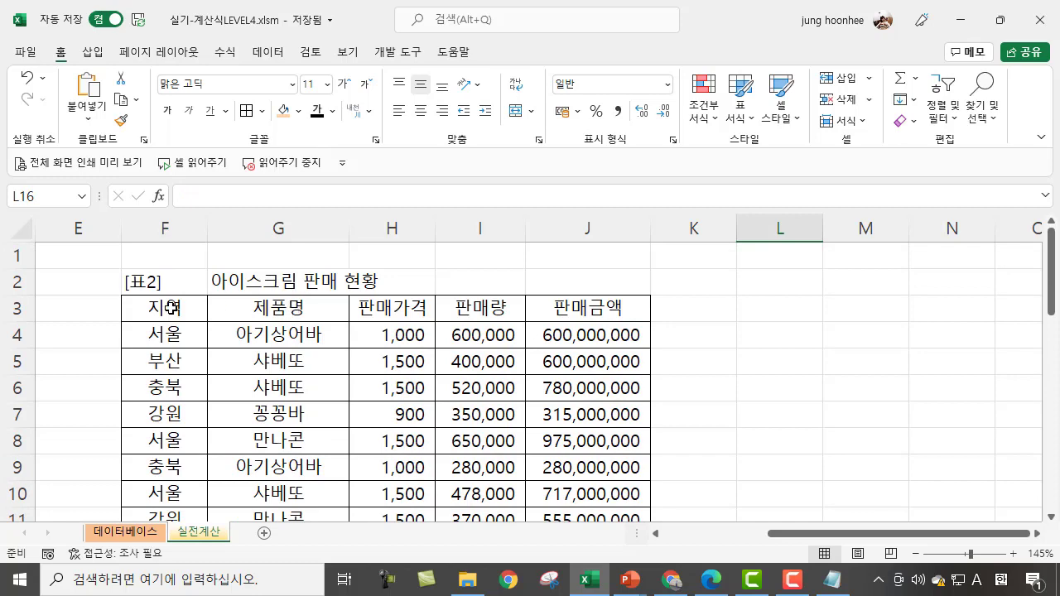
pyautogui.scroll(-3, 813, 375)
pyautogui.scroll(-2, 822, 420)
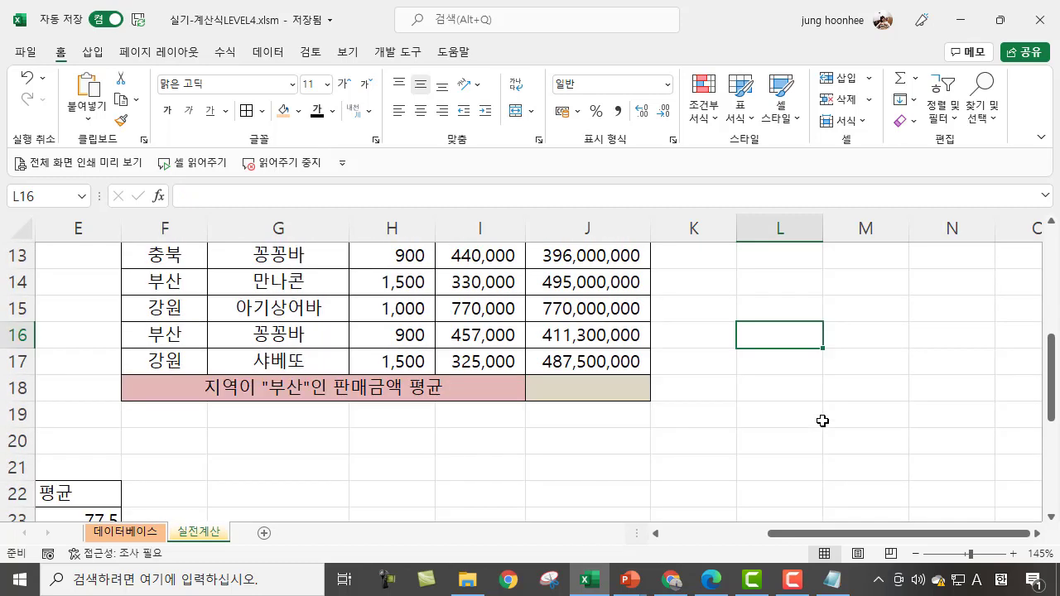
pyautogui.write('WL')
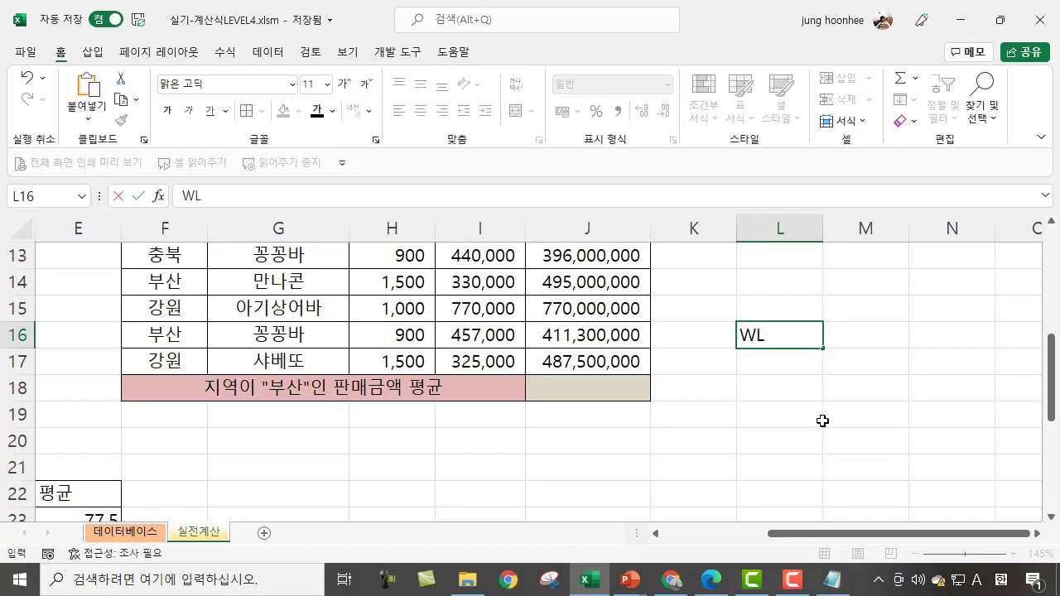
pyautogui.press('BackSpace')
pyautogui.press('BackSpace')
pyautogui.write('지역')
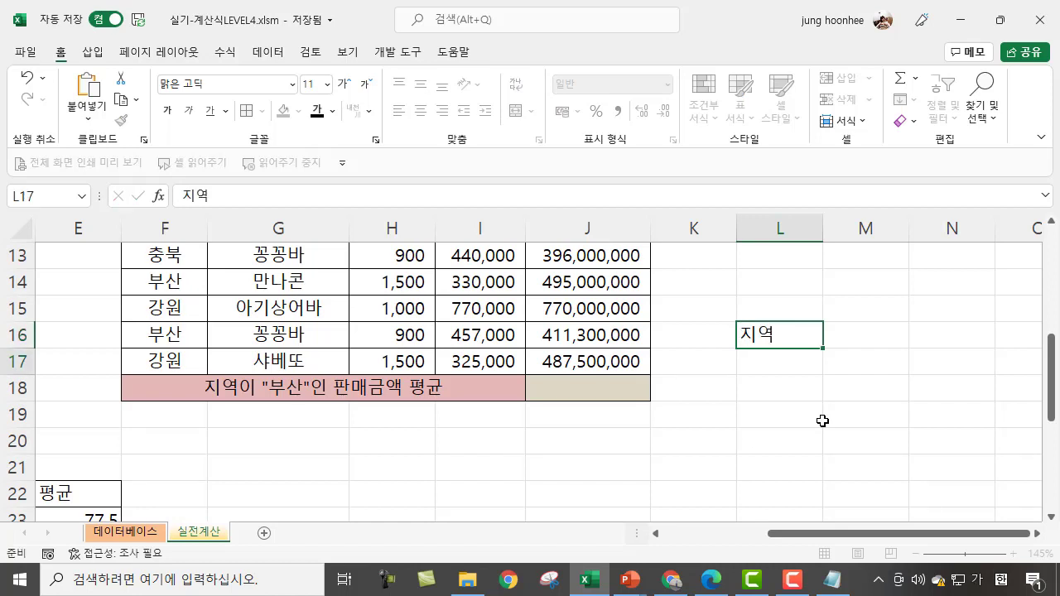
# Step: Enter 부산 in cell L17 as the criterion under the 지역 header
pyautogui.press('Return')
pyautogui.write('부사ㄴ')
pyautogui.press('Return')
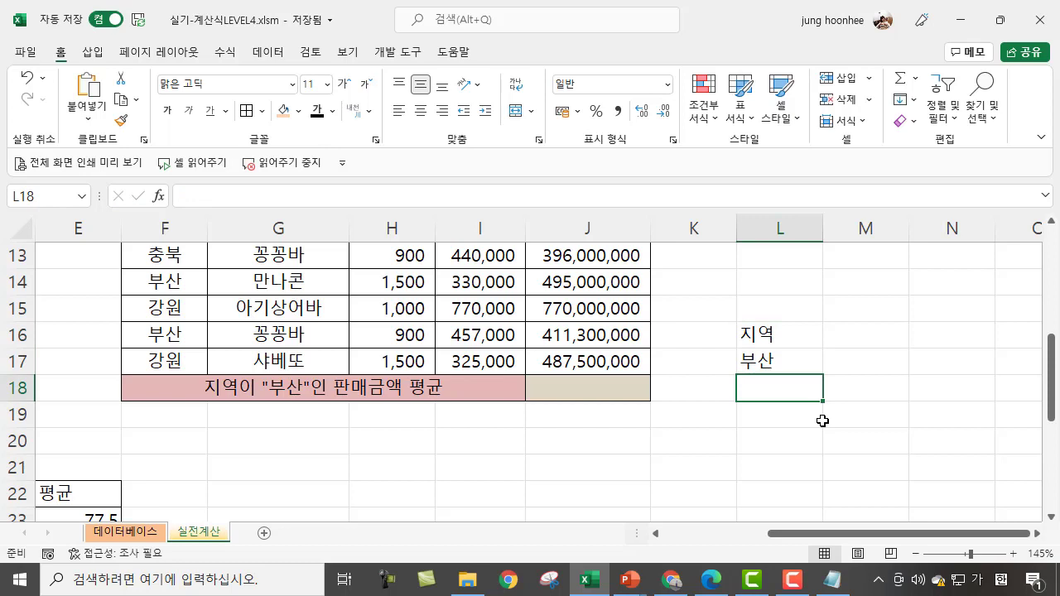
# Step: Start a DSUM formula in J18 with the whole of [표2], F3:J17, as its database
pyautogui.click(366, 386)
pyautogui.click(591, 389)
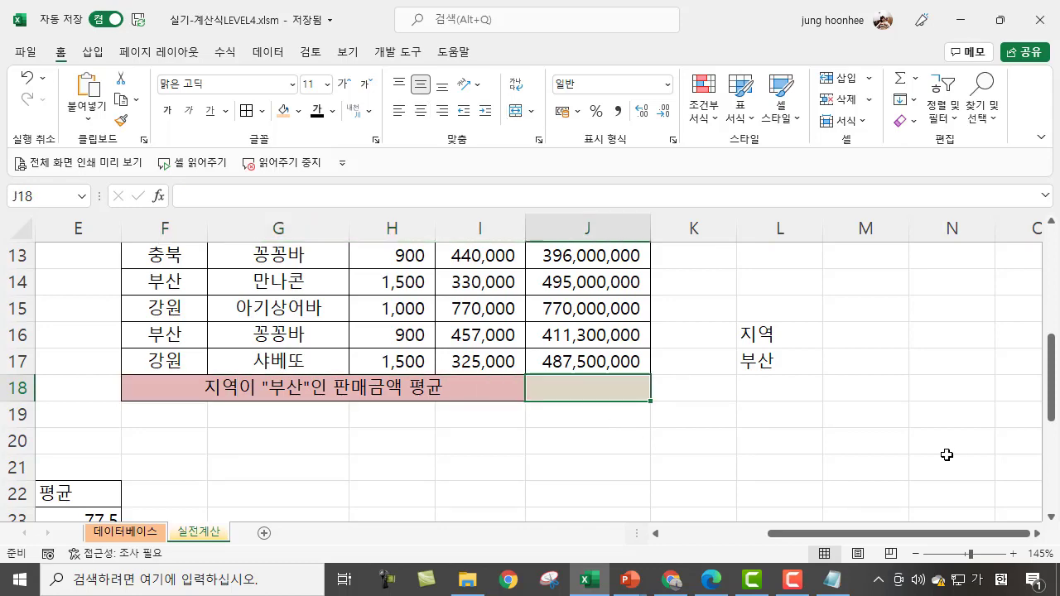
pyautogui.scroll(3, 699, 448)
pyautogui.scroll(-3, 700, 448)
pyautogui.write('=')
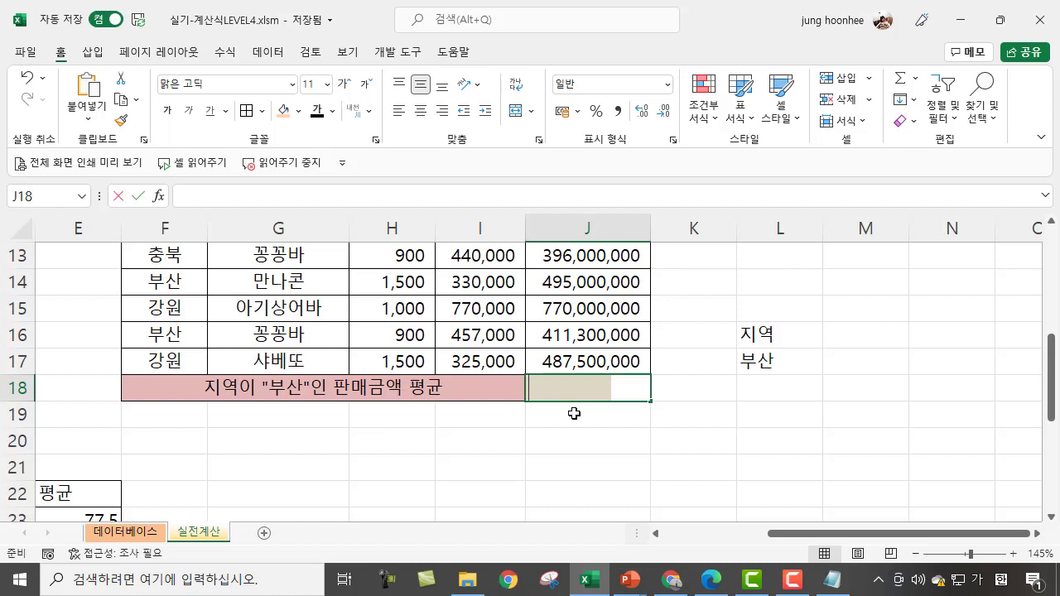
pyautogui.write('ㅇ')
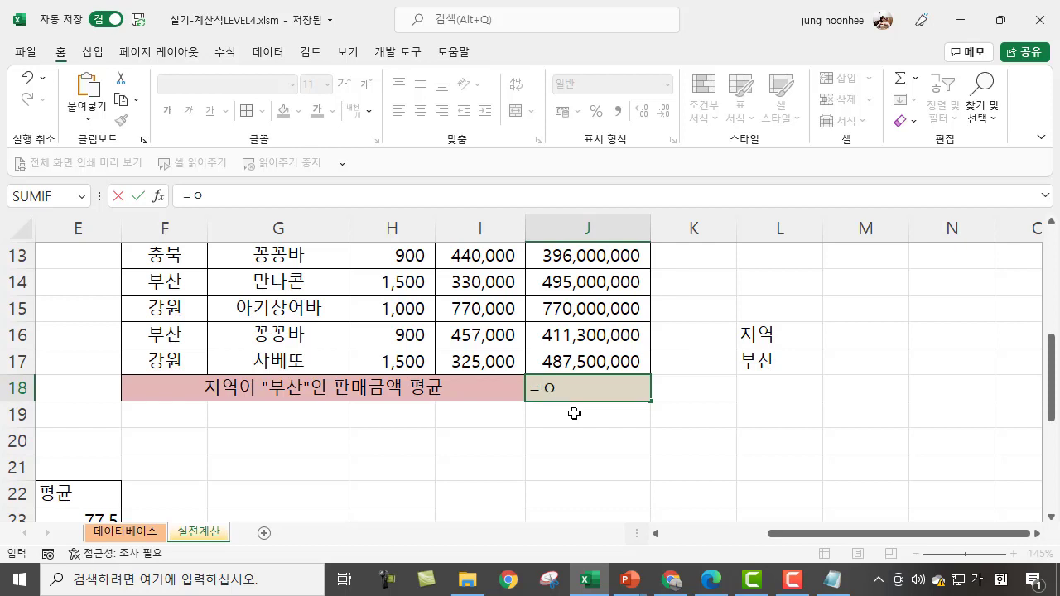
pyautogui.press('BackSpace')
pyautogui.write('DSUM(')
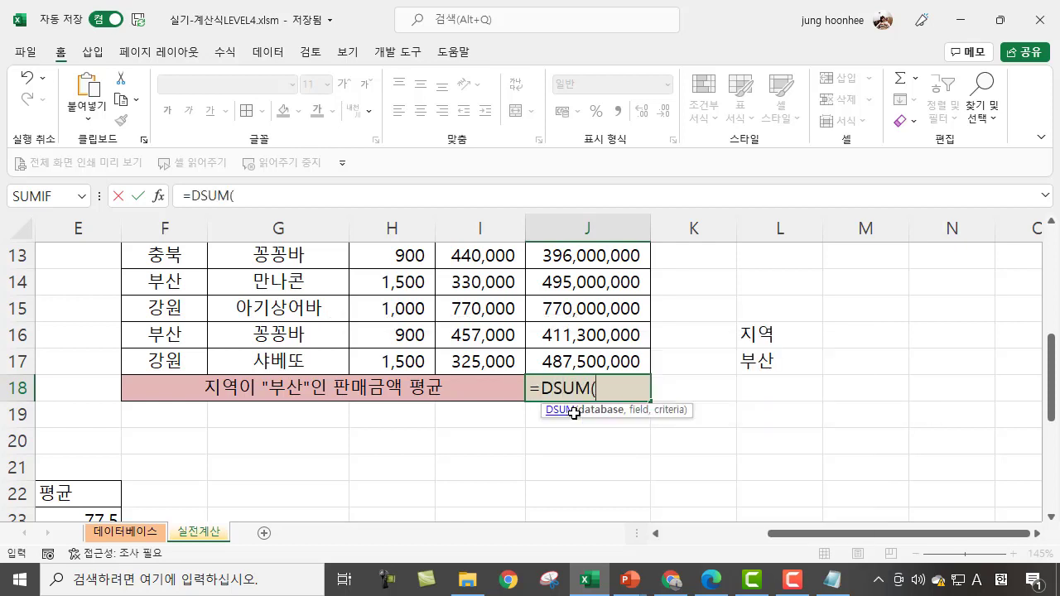
pyautogui.scroll(3, 246, 343)
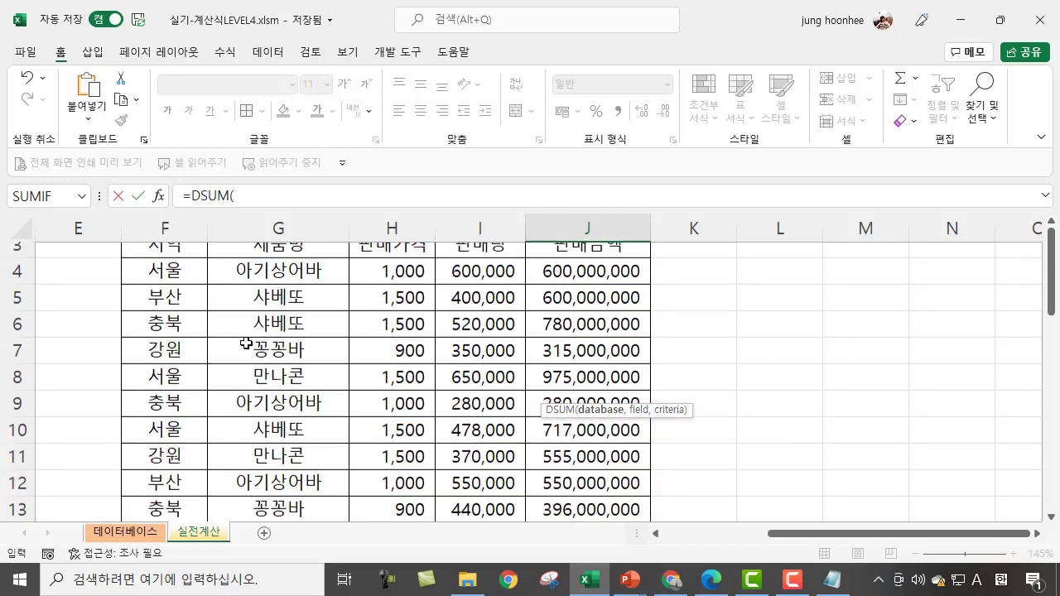
pyautogui.scroll(1, 246, 342)
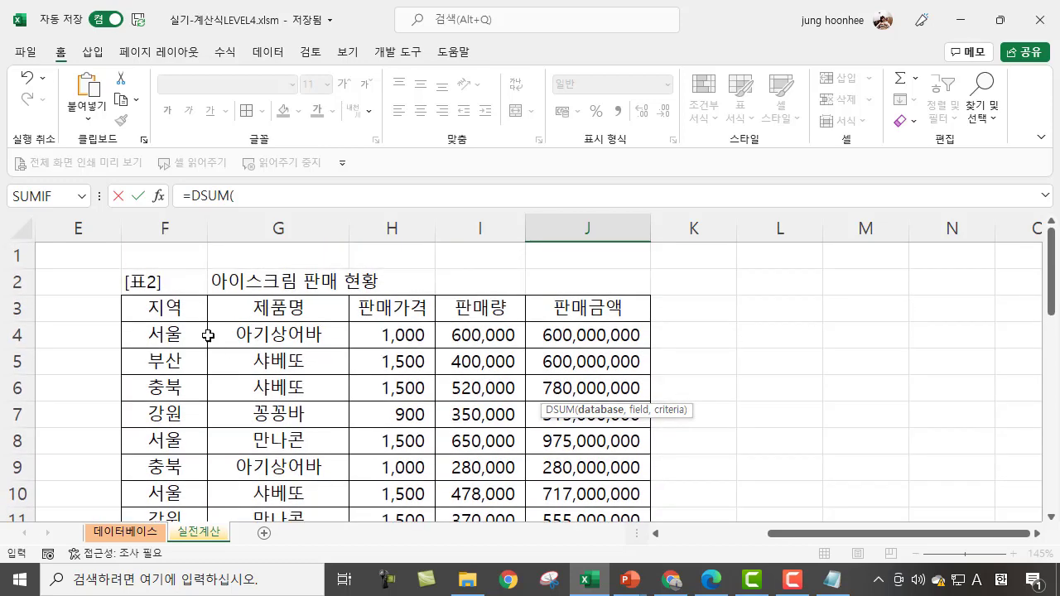
pyautogui.click(154, 308)
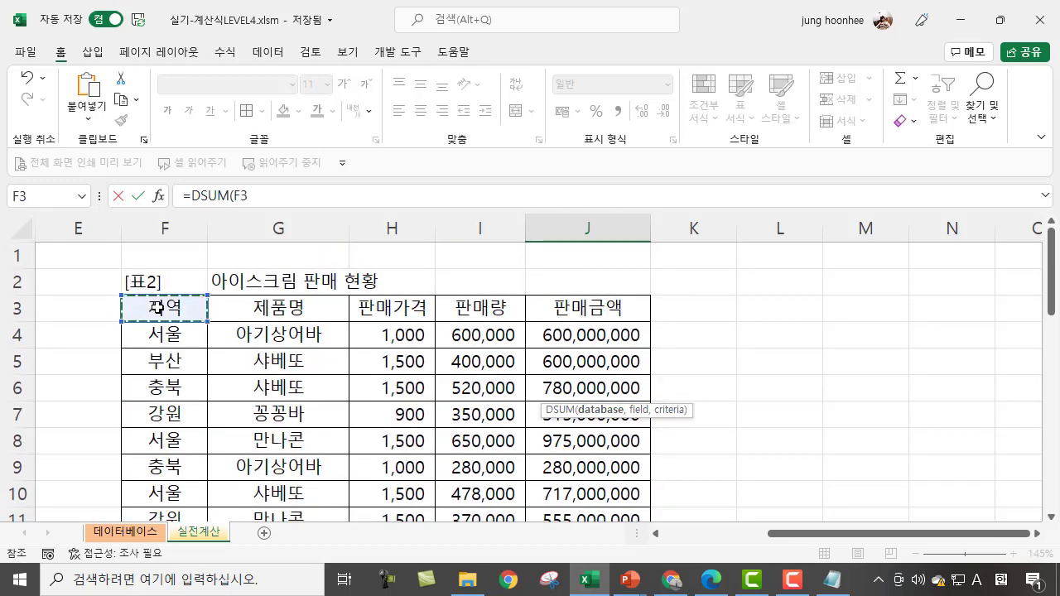
pyautogui.moveTo(154, 308); pyautogui.dragTo(572, 465)
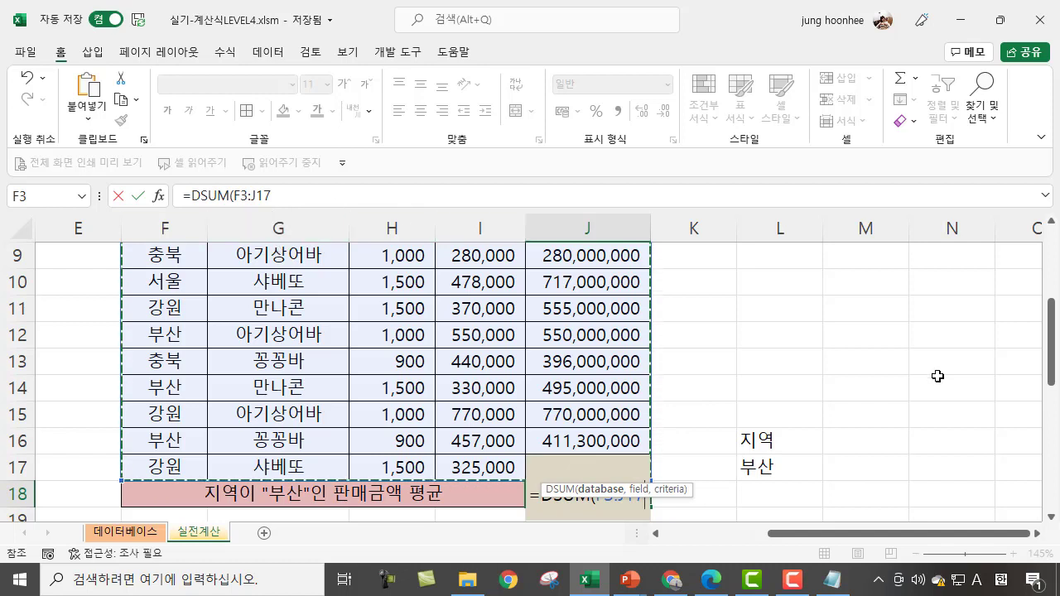
# Step: Complete the DSUM in J18 with the 판매금액 header J3 as field and L16:L17 as criteria
pyautogui.write(',')
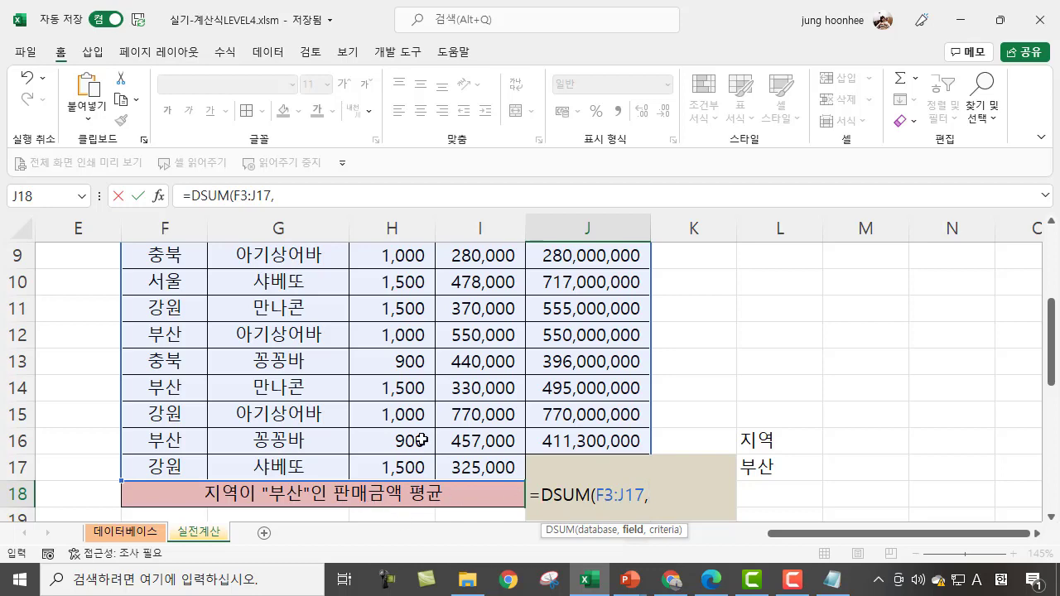
pyautogui.scroll(3, 467, 433)
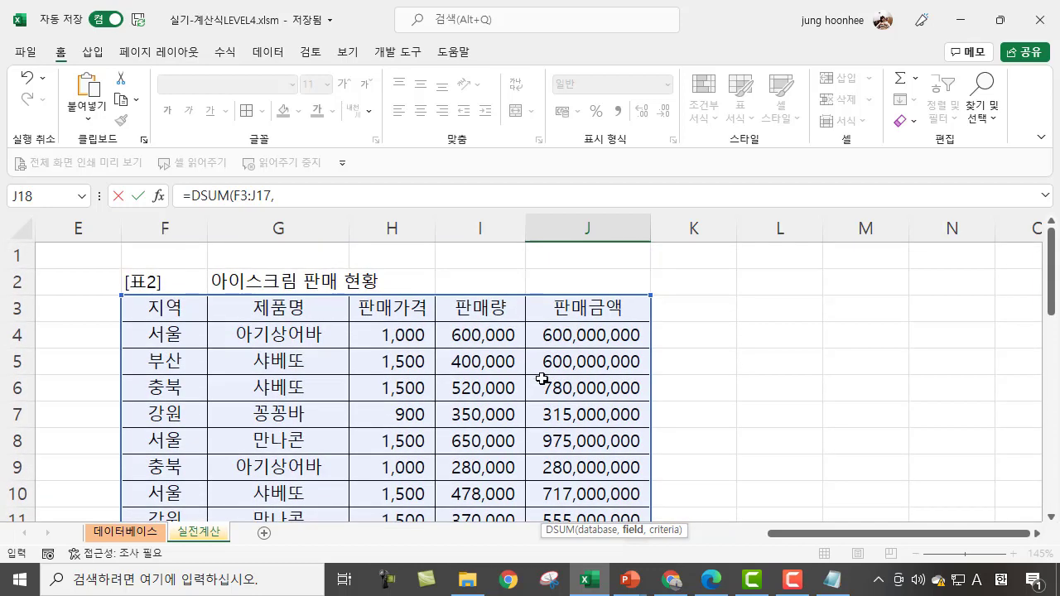
pyautogui.click(562, 307)
pyautogui.scroll(-3, 823, 356)
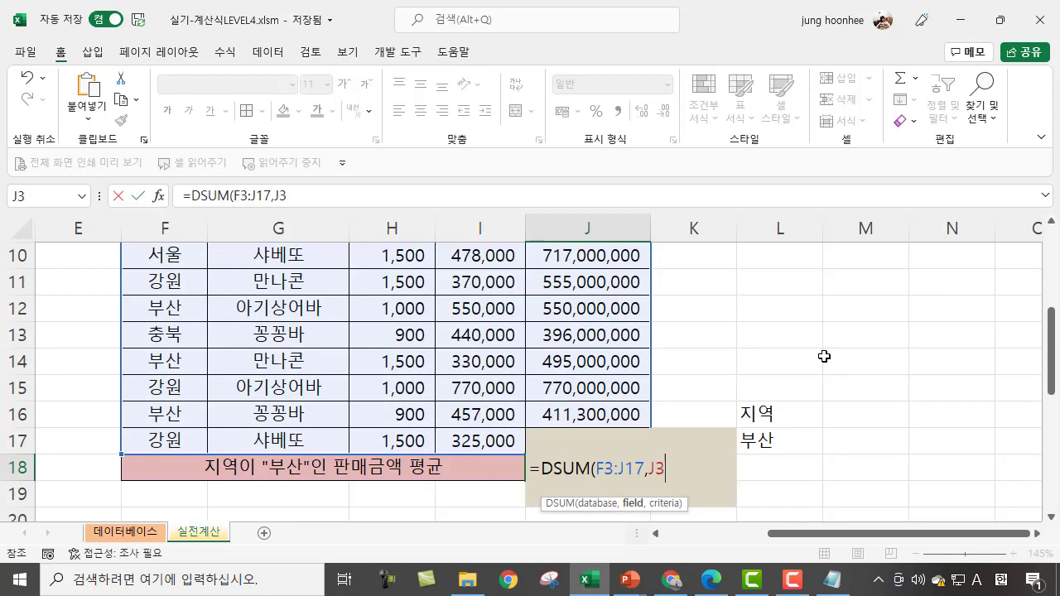
pyautogui.write(',')
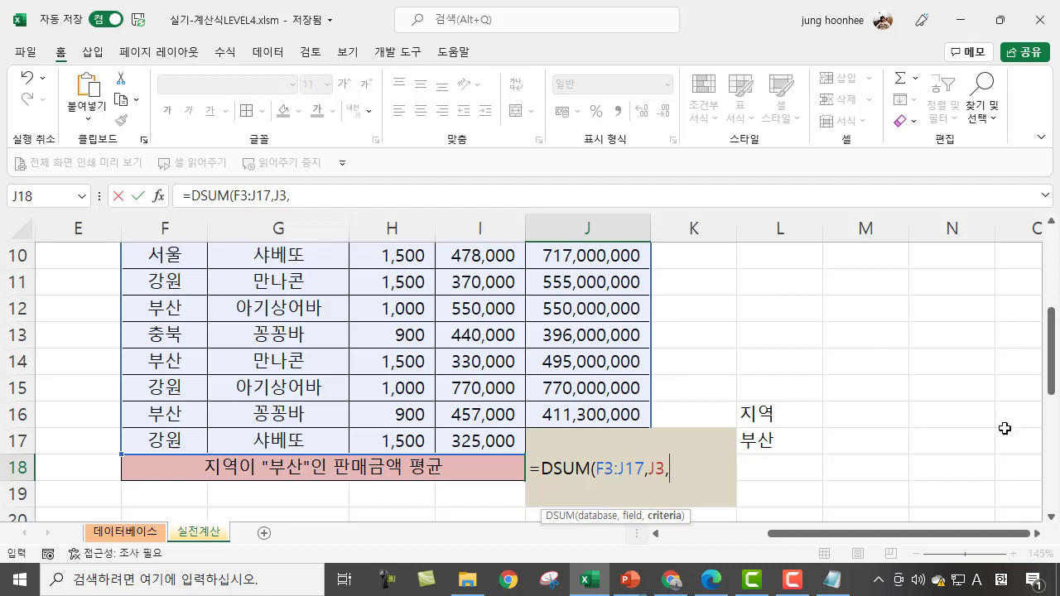
pyautogui.moveTo(757, 414); pyautogui.dragTo(757, 440)
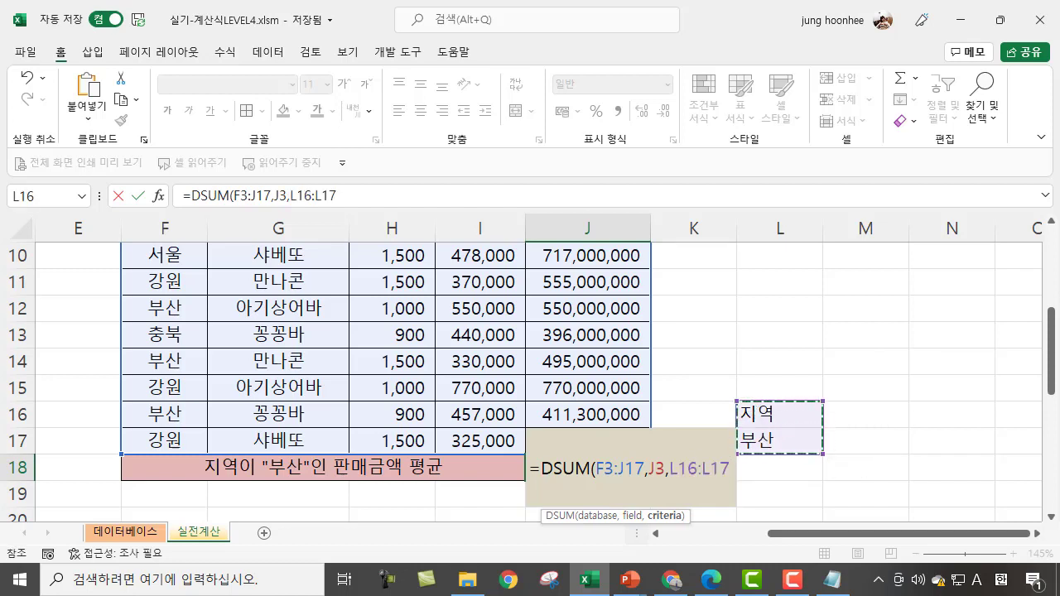
pyautogui.write(')')
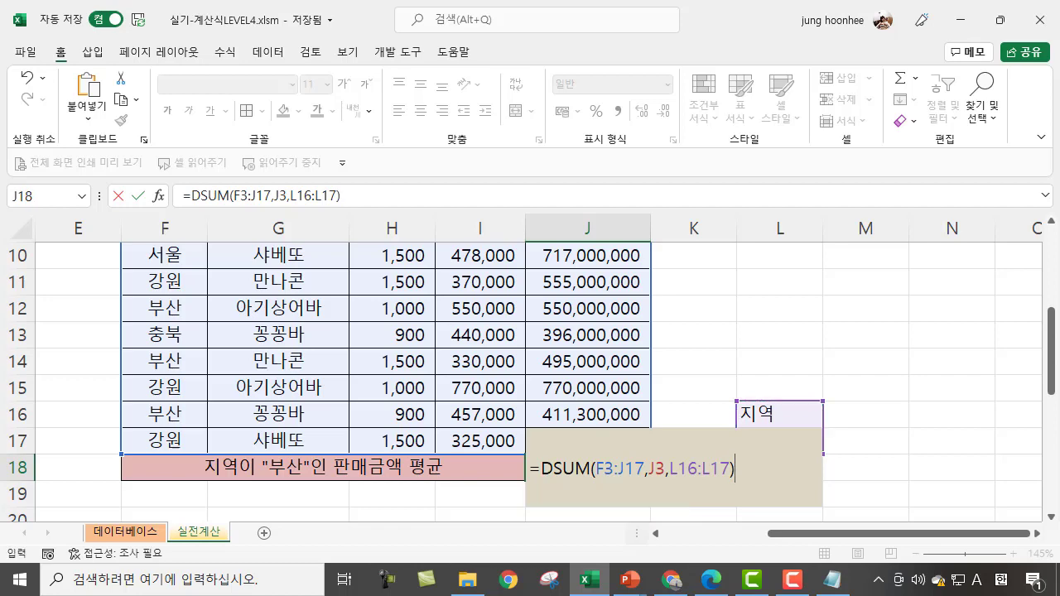
# Step: Check the average formula in the Notepad notes and divide the DSUM in J18 by a DCOUNT with database F3:J17
pyautogui.click(832, 579)
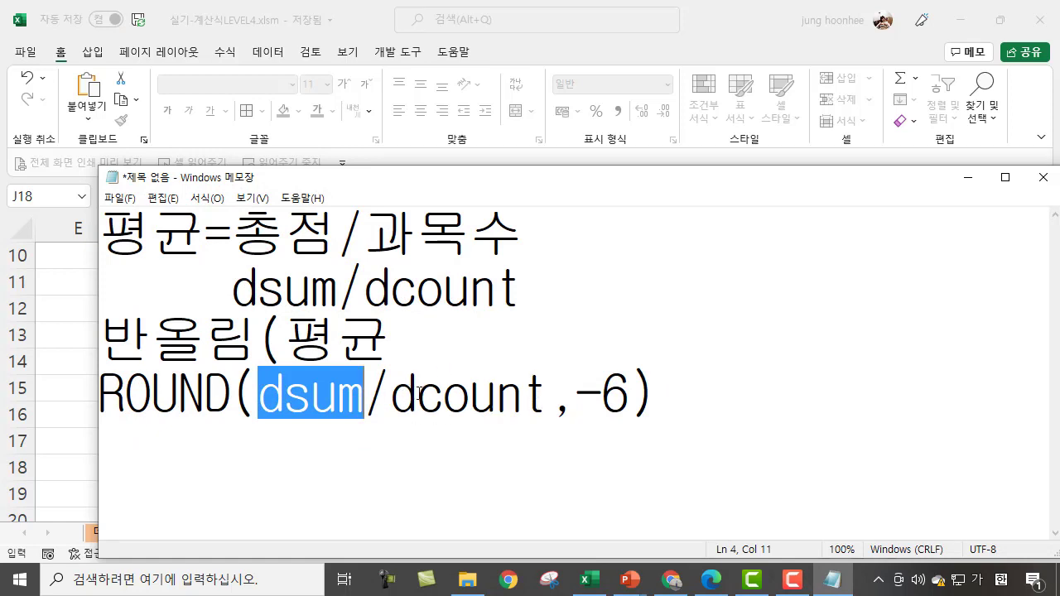
pyautogui.click(966, 177)
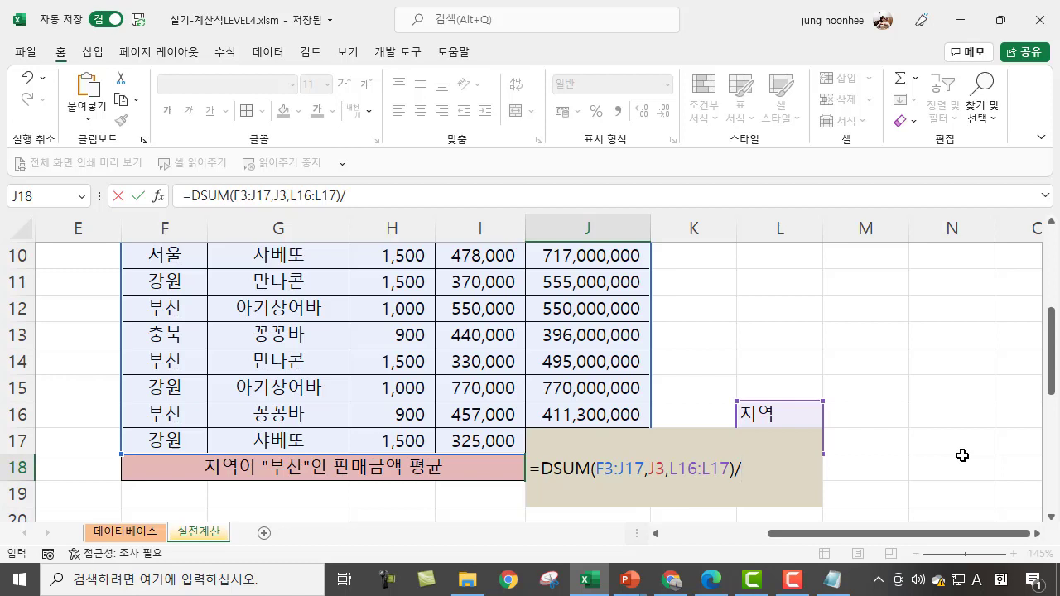
pyautogui.write('D')
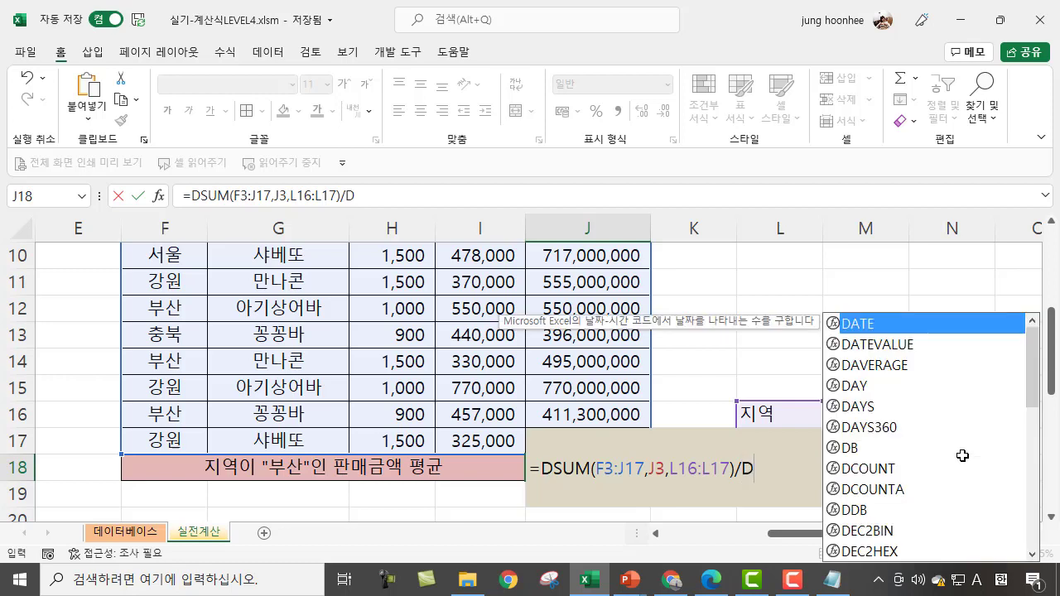
pyautogui.write('COU')
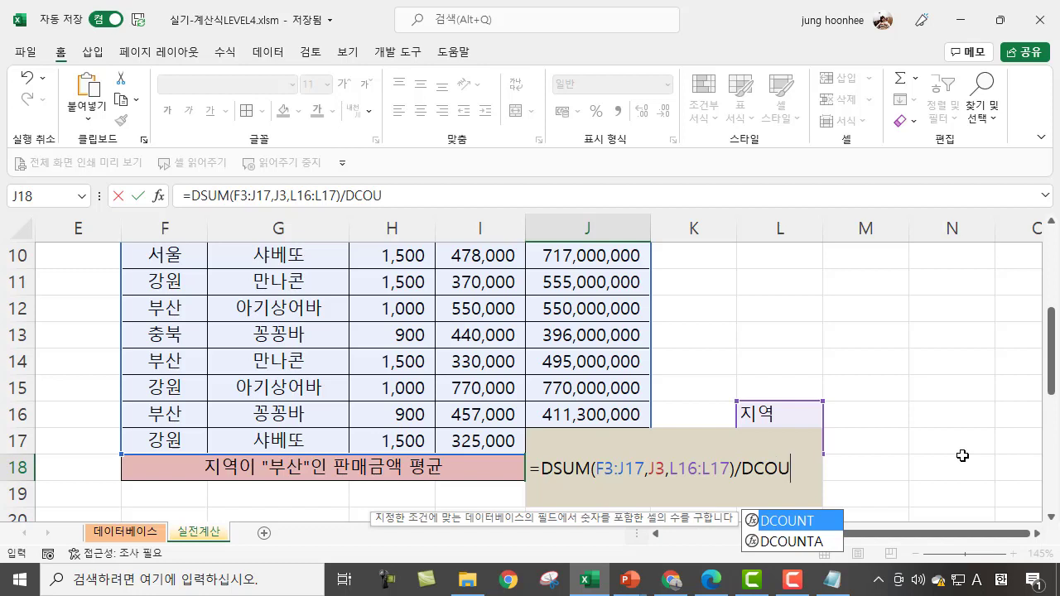
pyautogui.write('N T(')
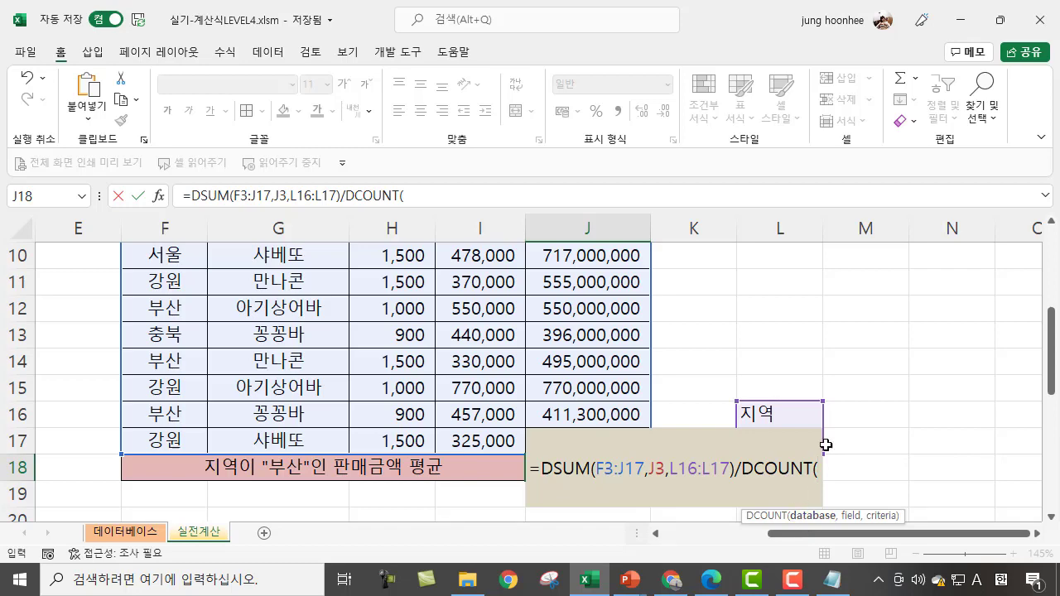
pyautogui.scroll(2, 295, 316)
pyautogui.scroll(1, 295, 316)
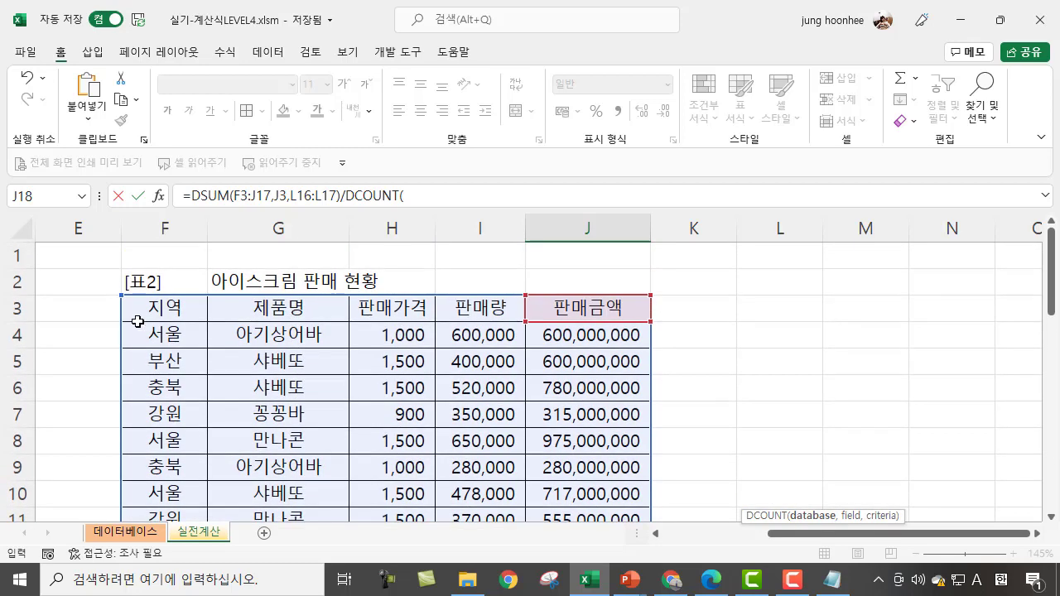
pyautogui.moveTo(144, 307); pyautogui.dragTo(544, 436)
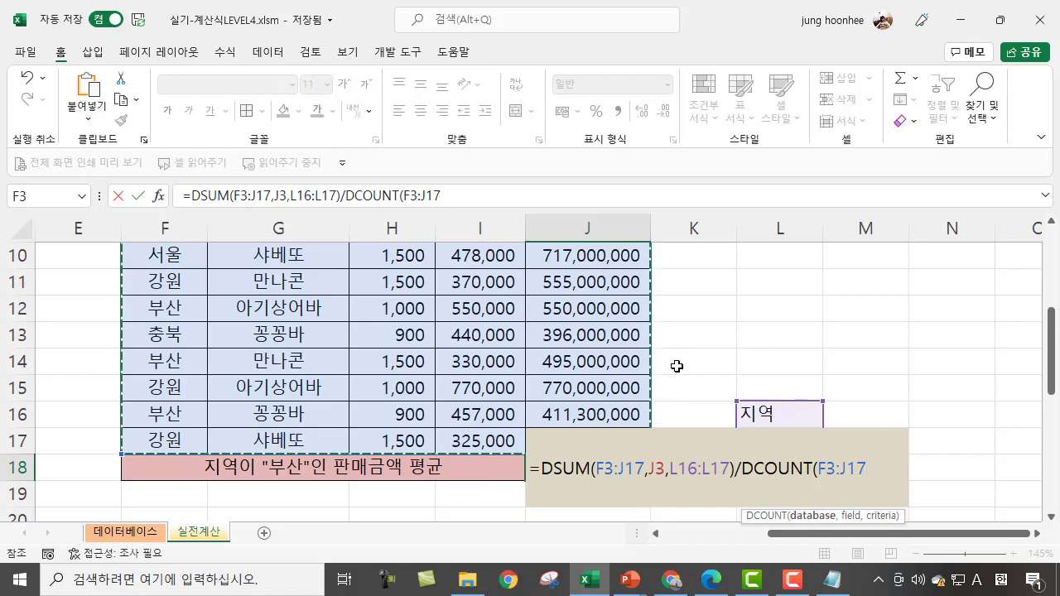
pyautogui.click(461, 191)
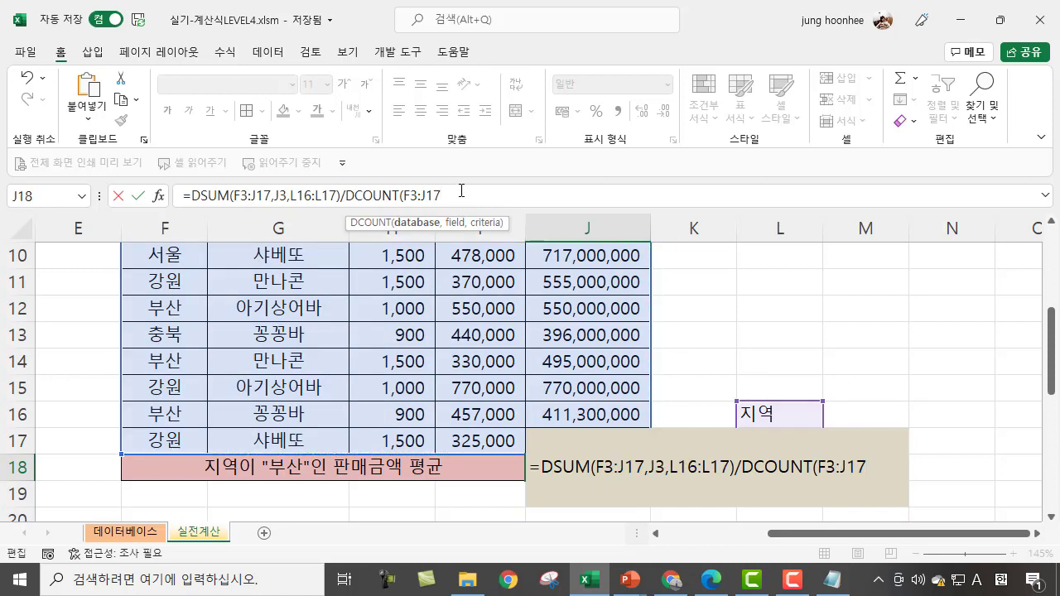
# Step: Complete the DCOUNT in J18 with the 판매금액 header J3 as field and L16:L17 as criteria
pyautogui.write(',')
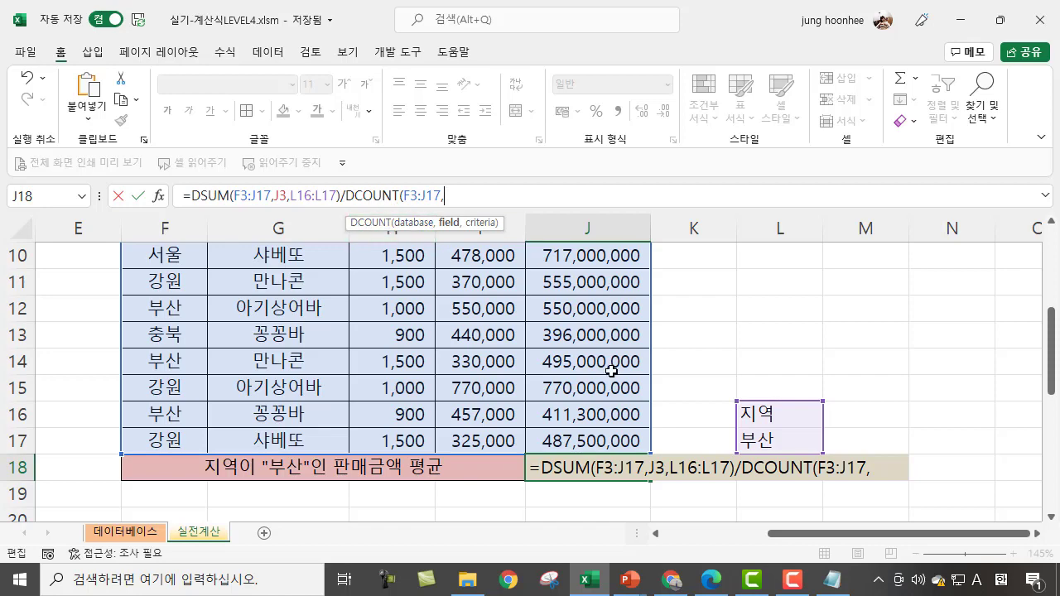
pyautogui.scroll(3, 611, 371)
pyautogui.click(583, 304)
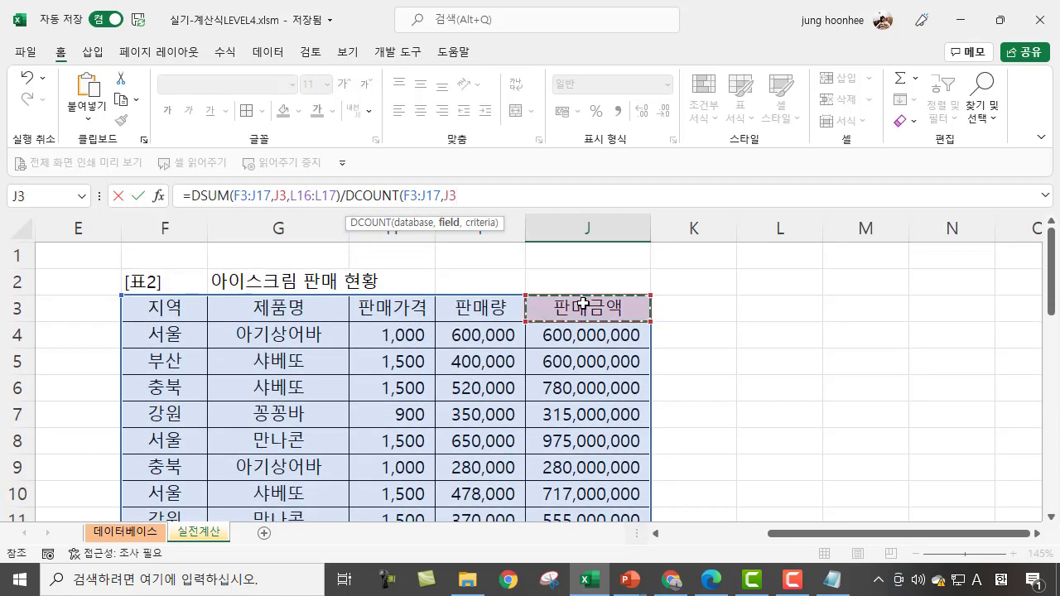
pyautogui.write(',')
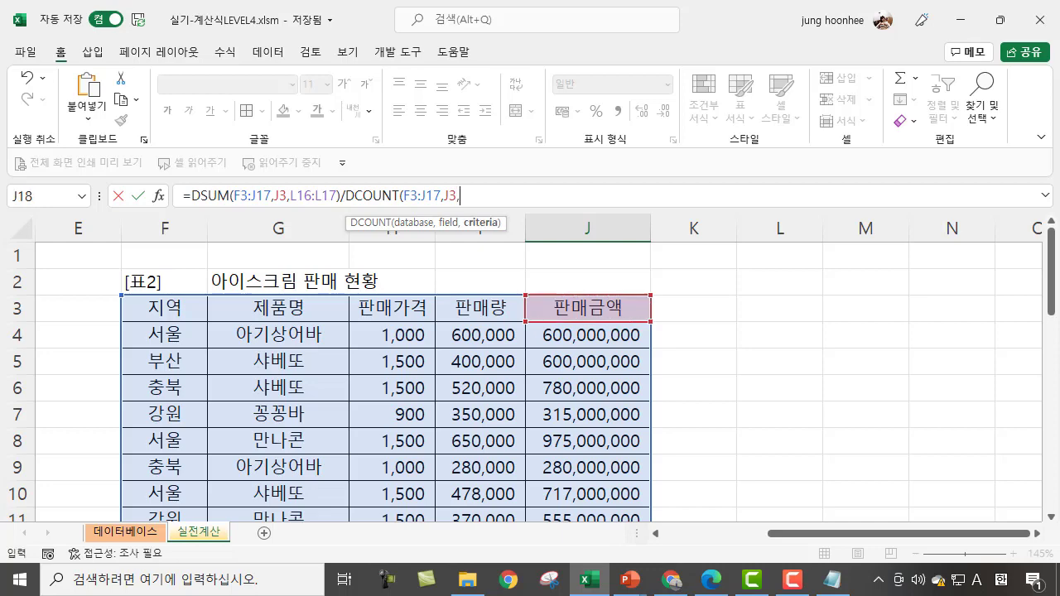
pyautogui.scroll(-4, 828, 390)
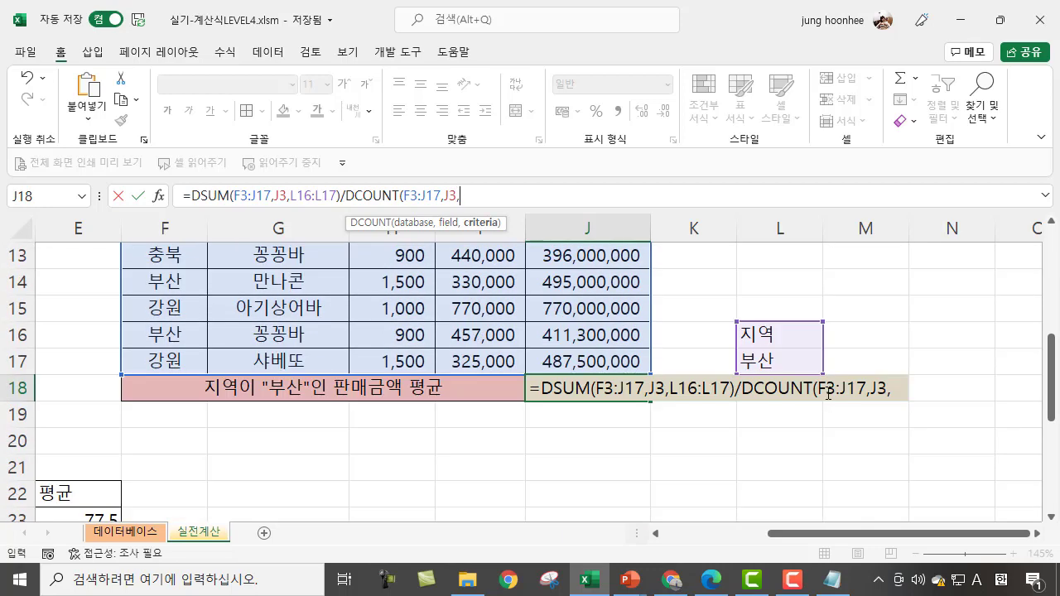
pyautogui.moveTo(756, 328); pyautogui.dragTo(758, 356)
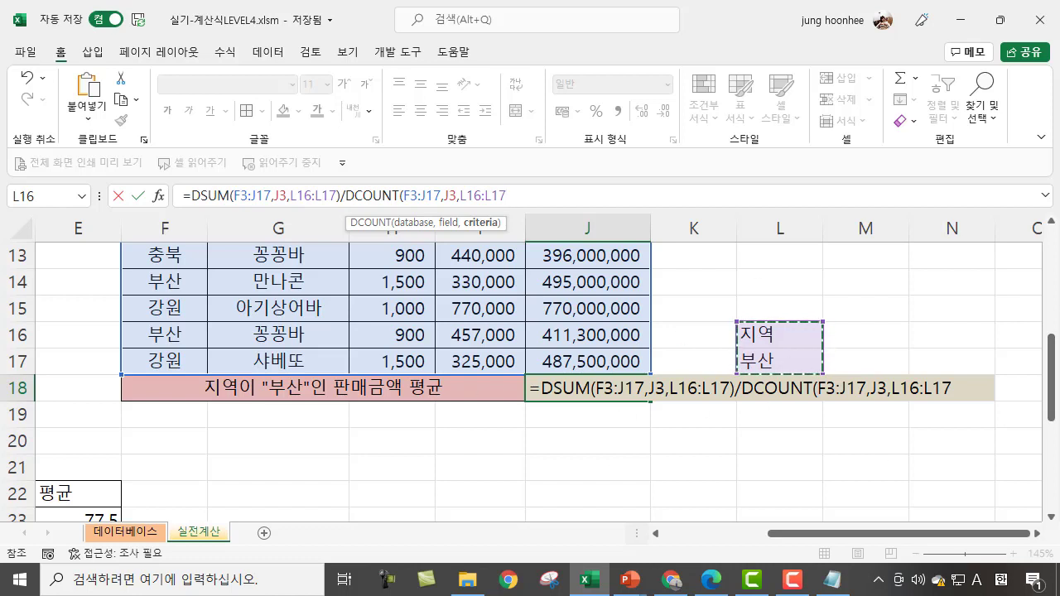
pyautogui.write(')')
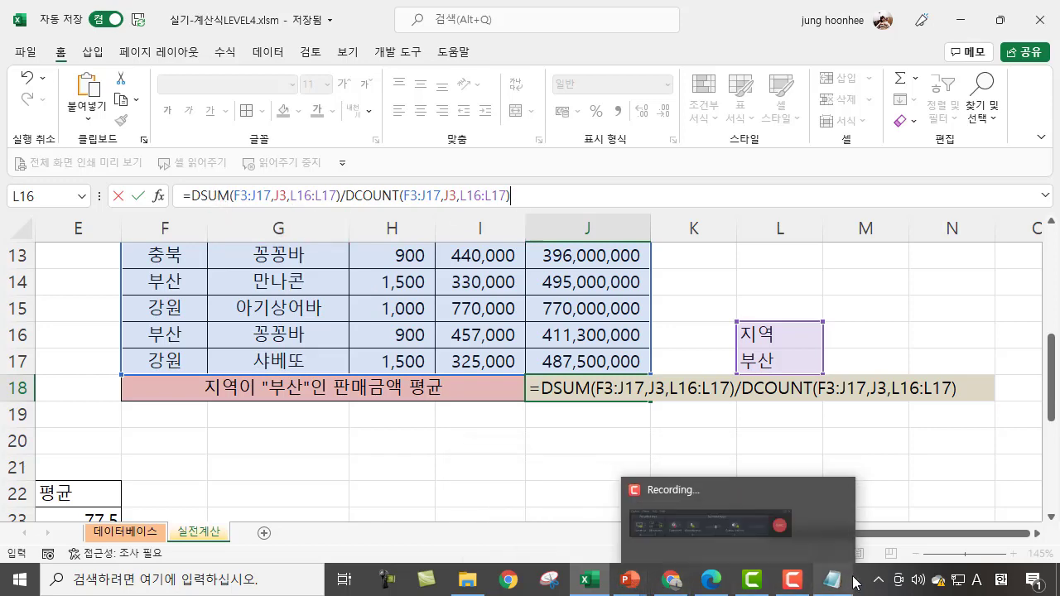
# Step: Switch to the Notepad notes and highlight dsum/dcount inside the ROUND formula, returning to the workbook when done
pyautogui.click(836, 501)
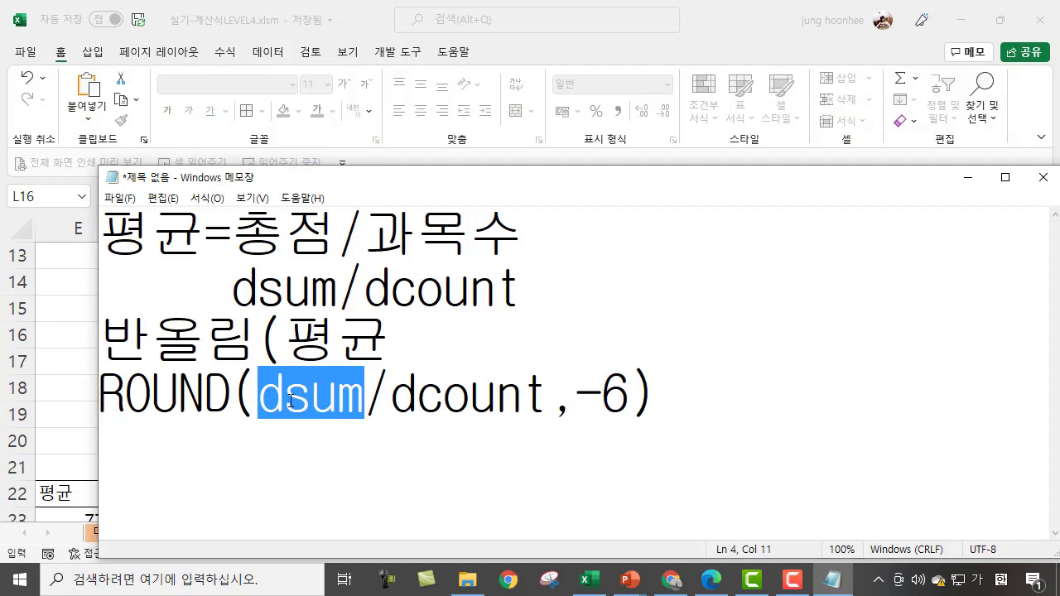
pyautogui.moveTo(263, 398); pyautogui.dragTo(539, 384)
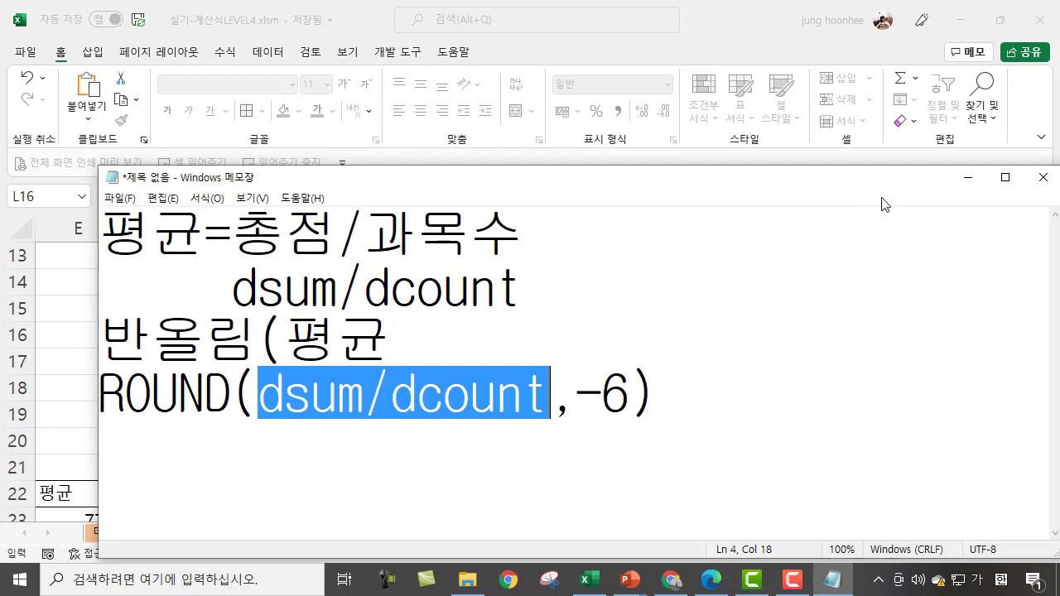
pyautogui.click(966, 177)
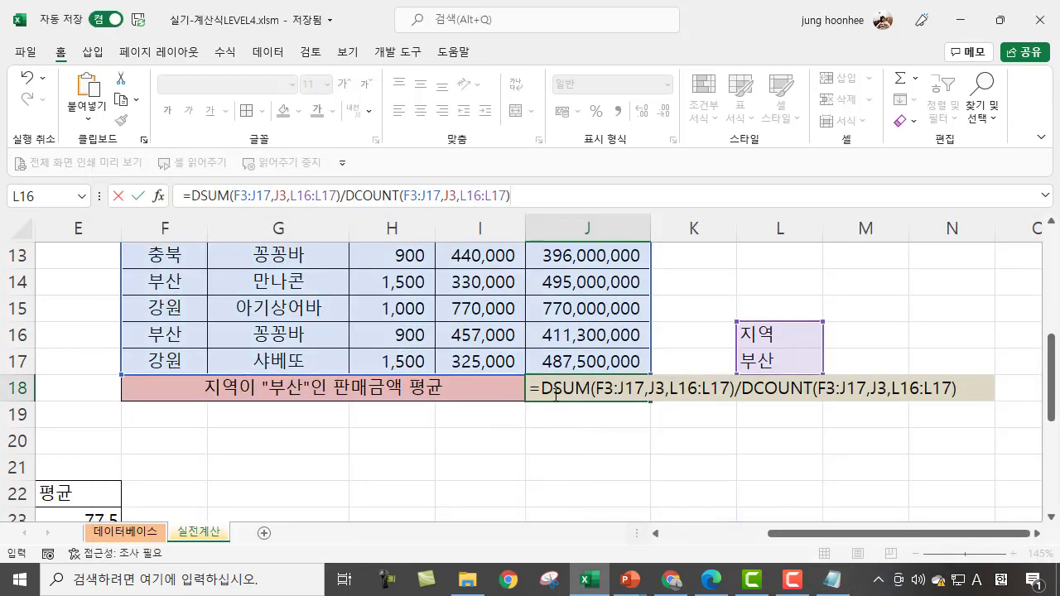
# Step: Wrap the DSUM/DCOUNT formula in J18 in a ROUND function with -6 as the number of digits
pyautogui.click(542, 385)
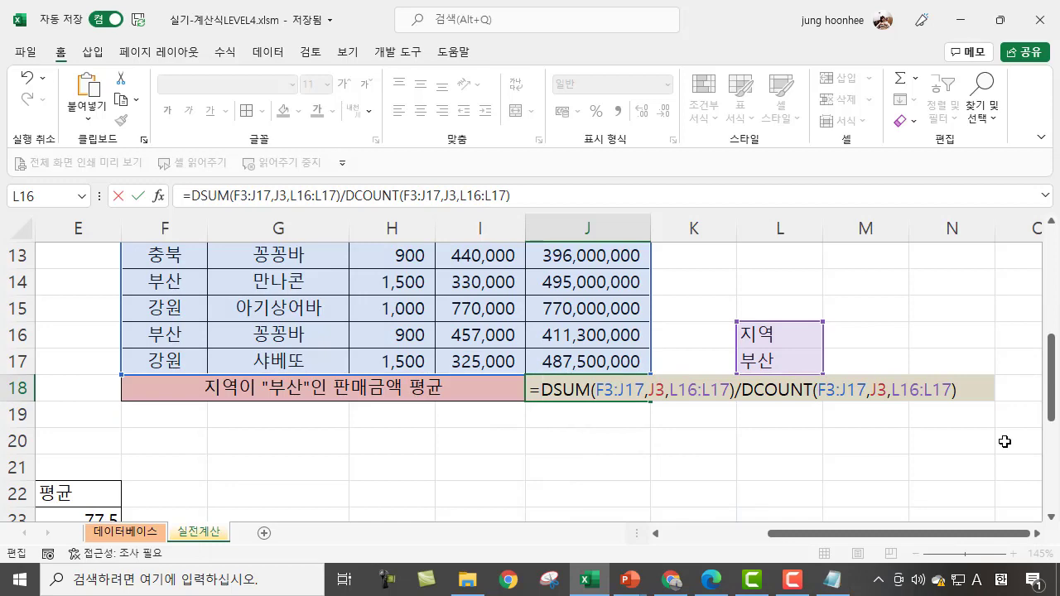
pyautogui.write('ROUND')
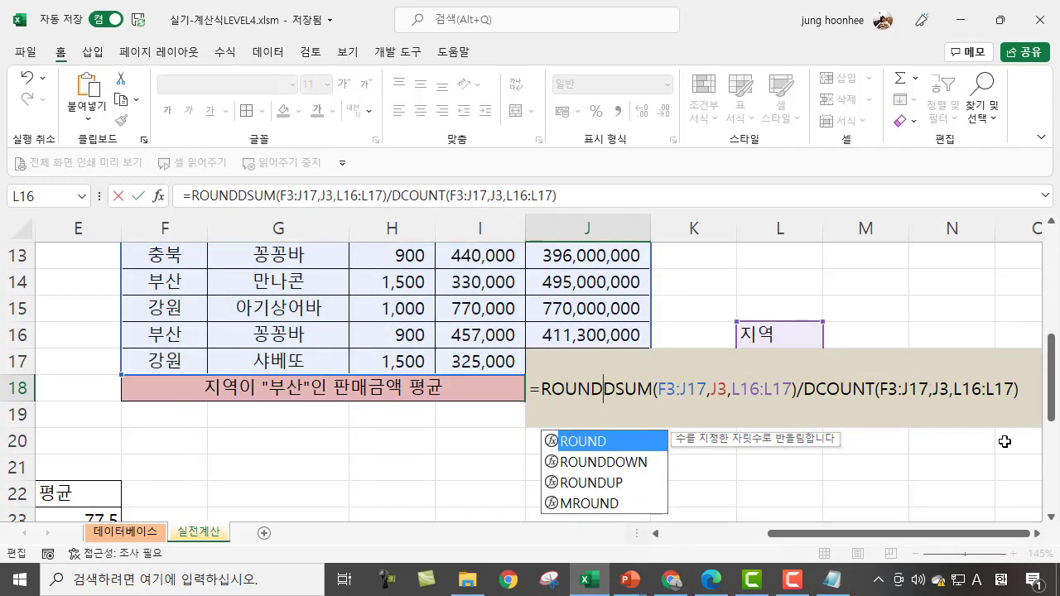
pyautogui.write('(')
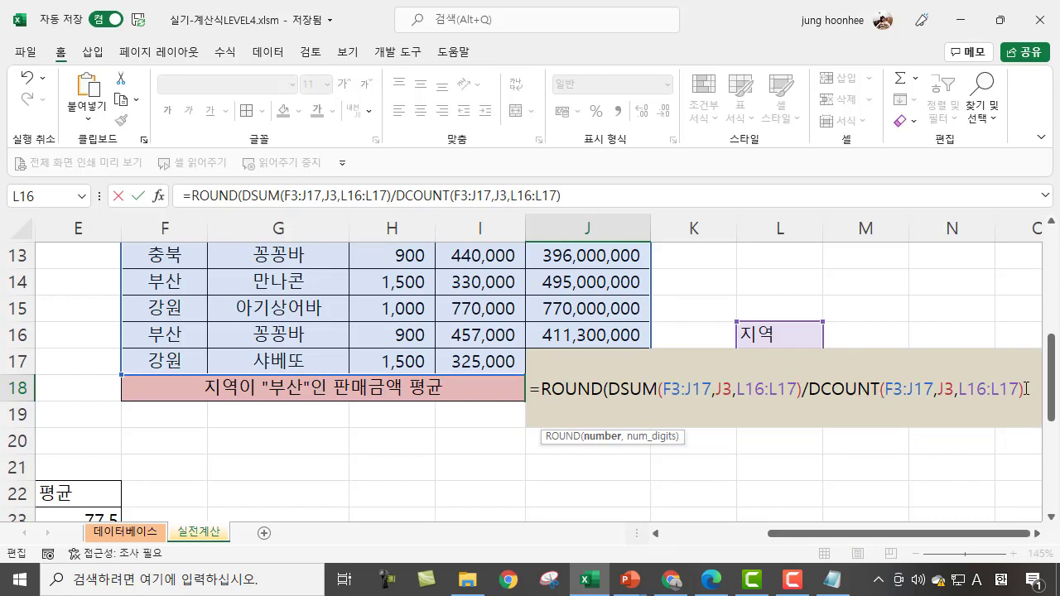
pyautogui.write(',')
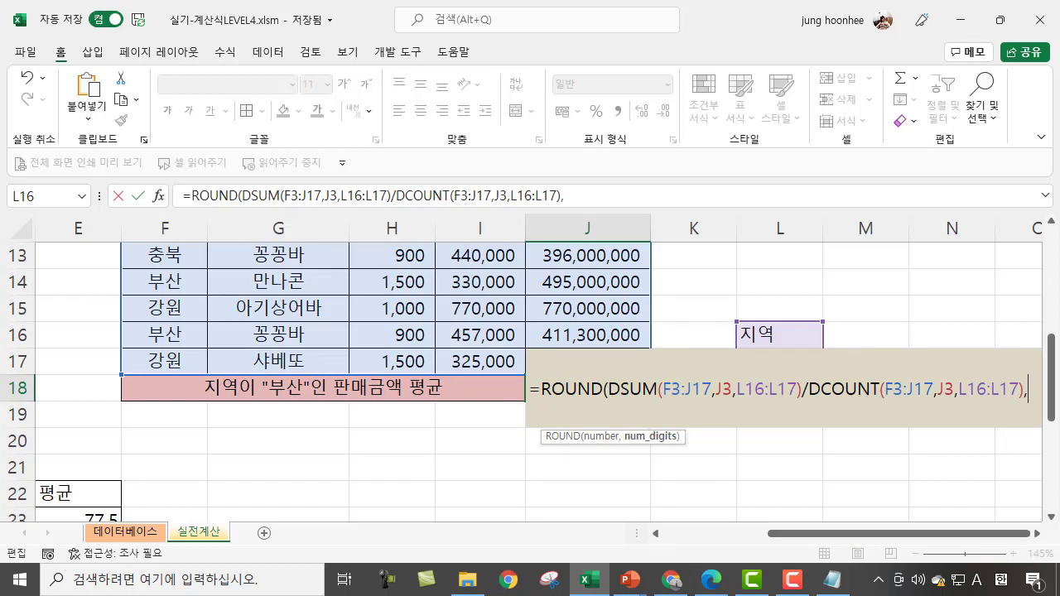
pyautogui.write('-')
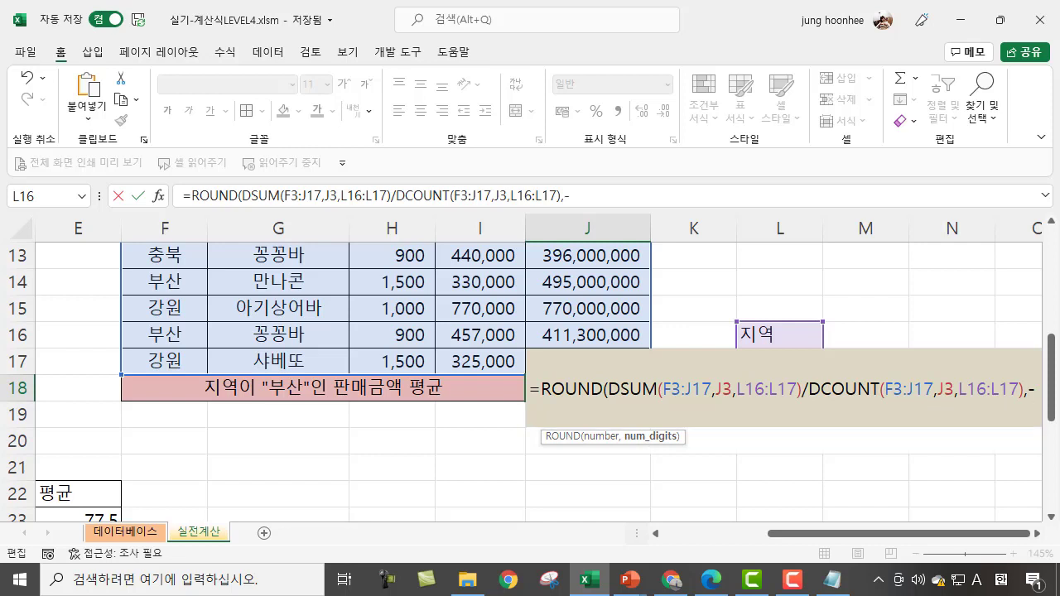
pyautogui.write('6)')
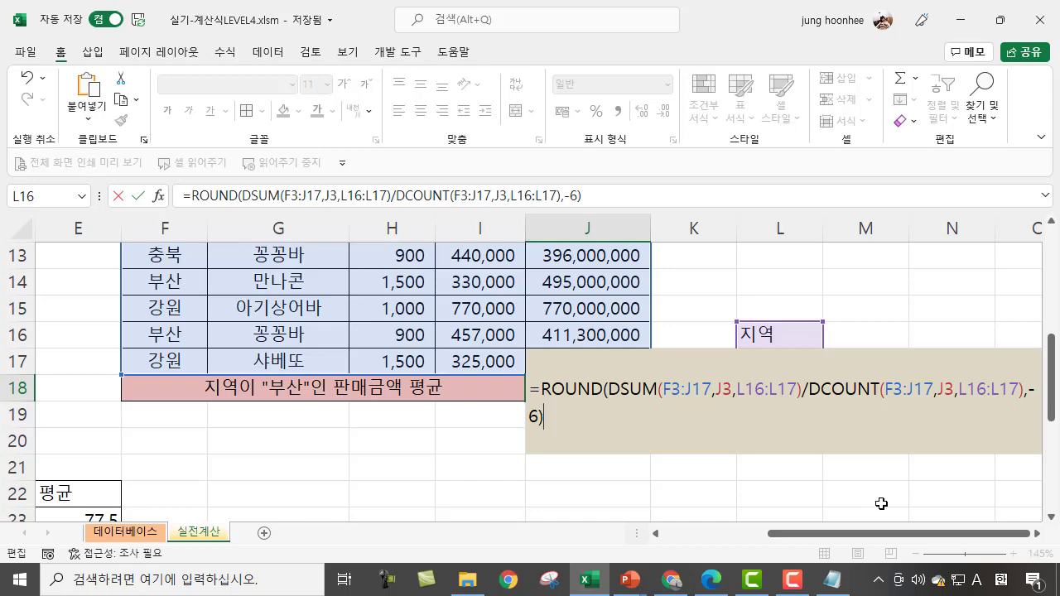
pyautogui.press('Return')
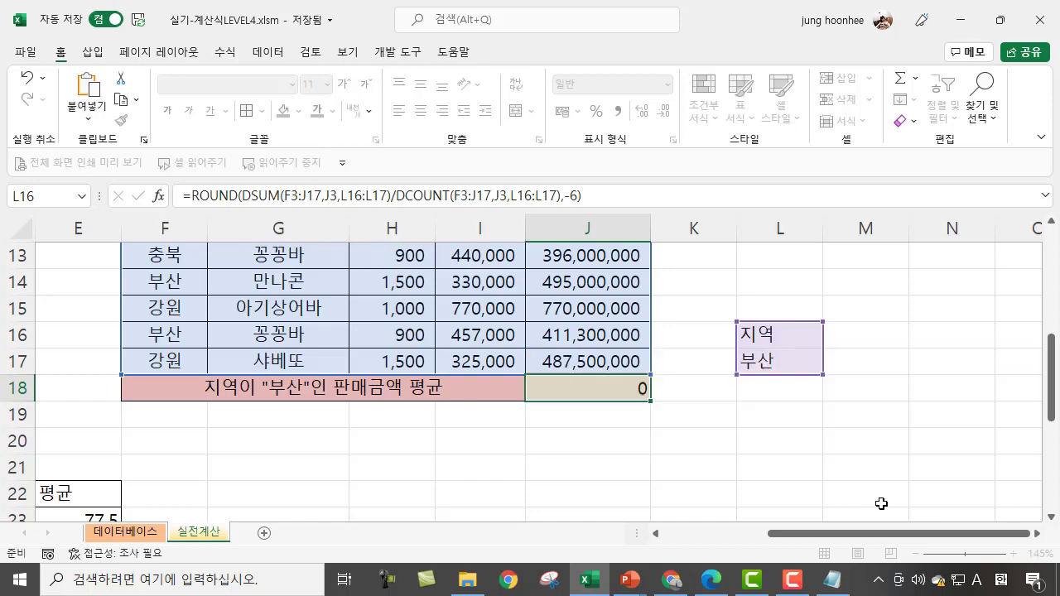
# Step: Apply the comma style to the 부산 sales average in J18
pyautogui.click(563, 396)
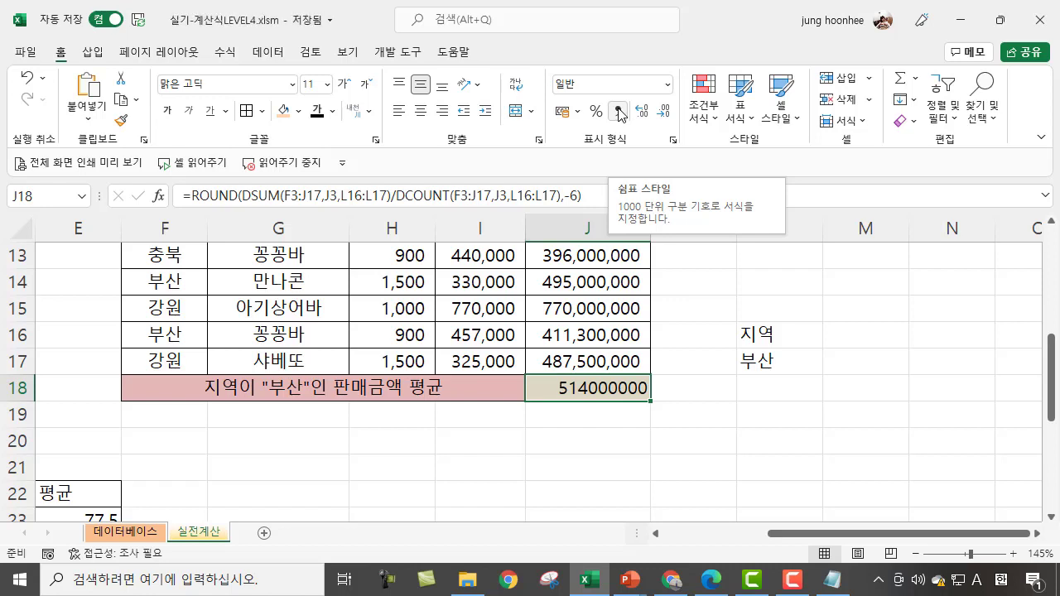
pyautogui.click(618, 113)
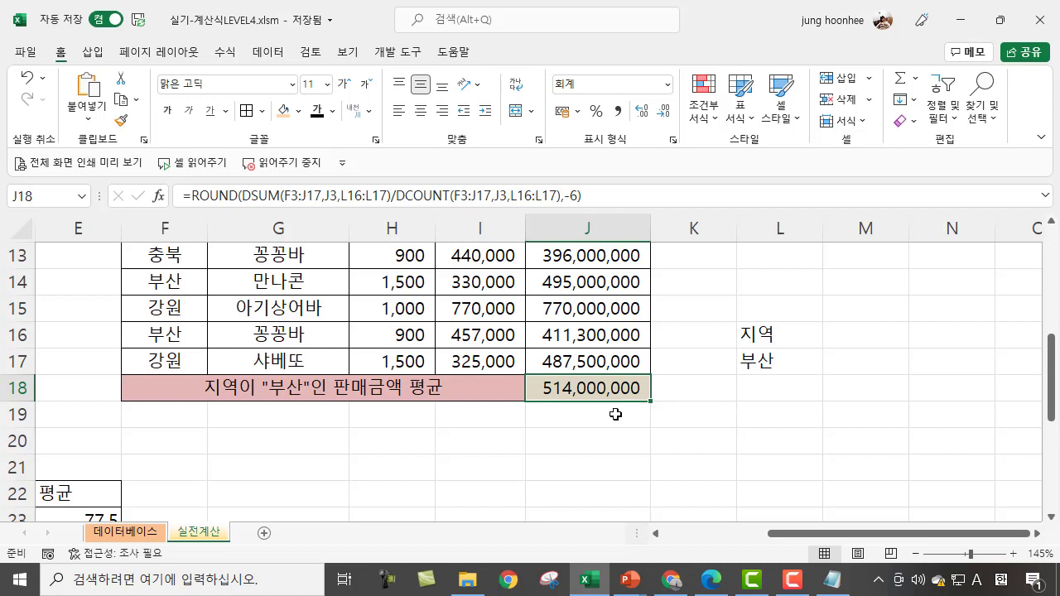
pyautogui.click(603, 440)
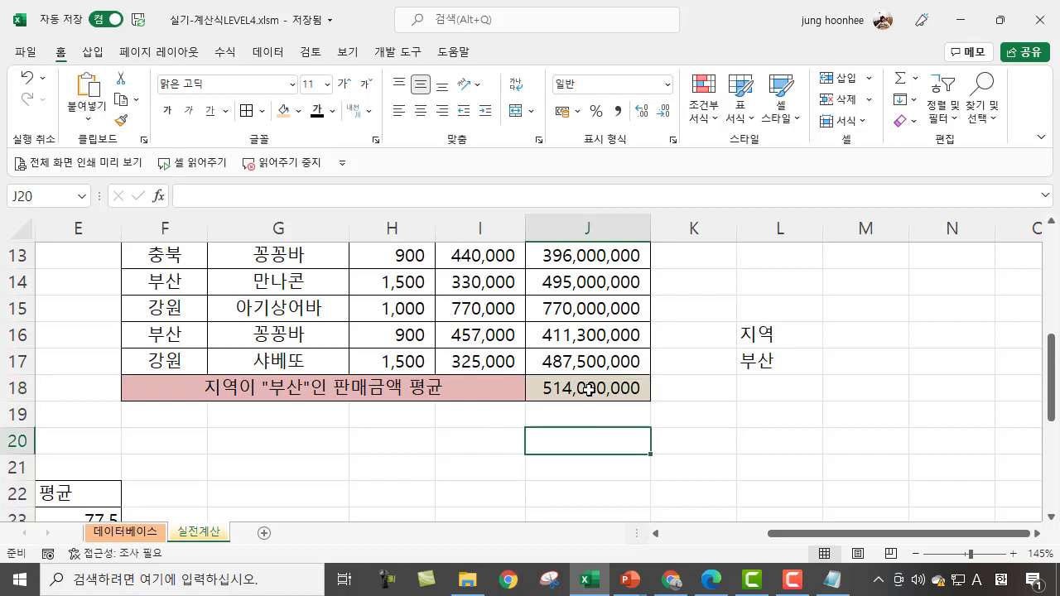
pyautogui.click(589, 391)
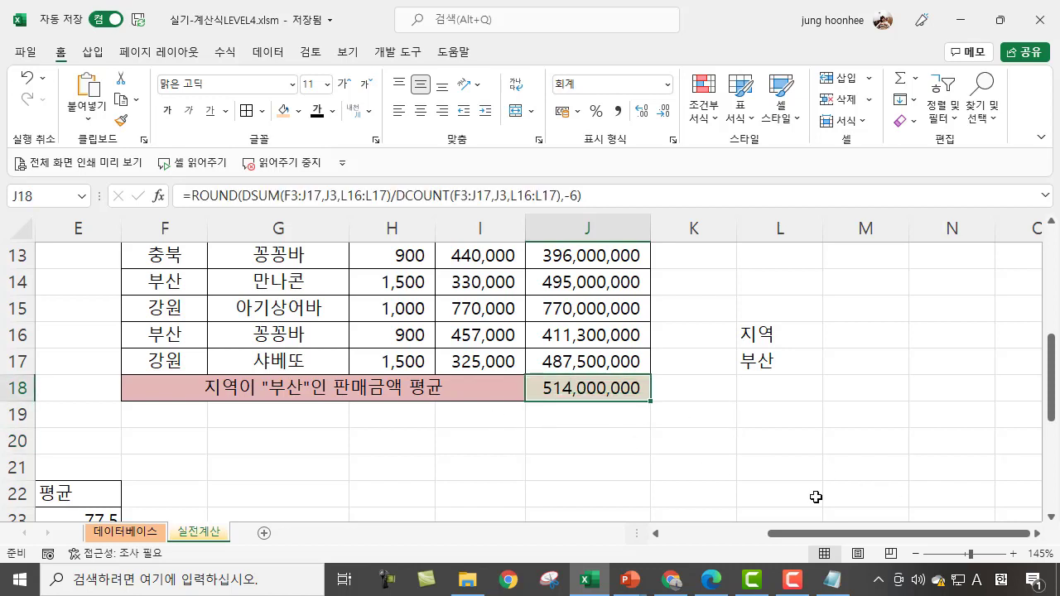
# Step: Start a DAVERAGE formula in J19 with the sales table F3:J17 as the database
pyautogui.click(559, 419)
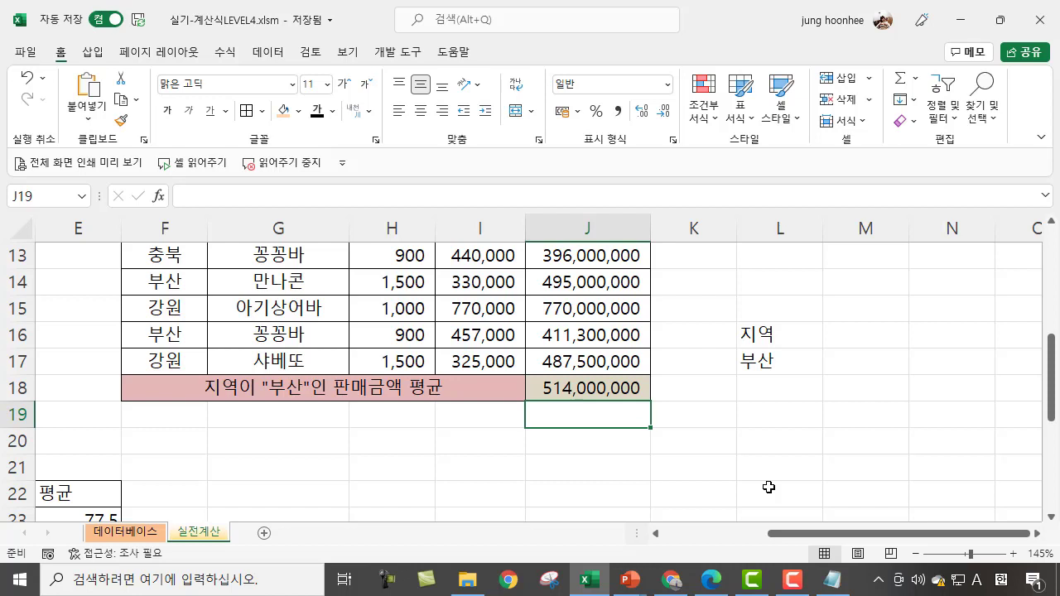
pyautogui.write('=')
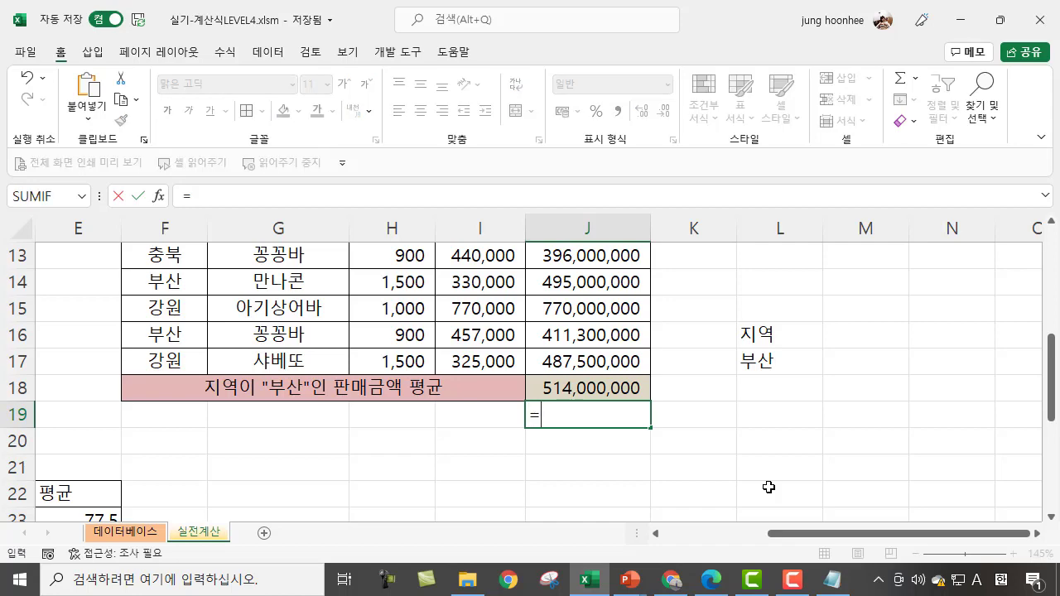
pyautogui.write('DAVERA')
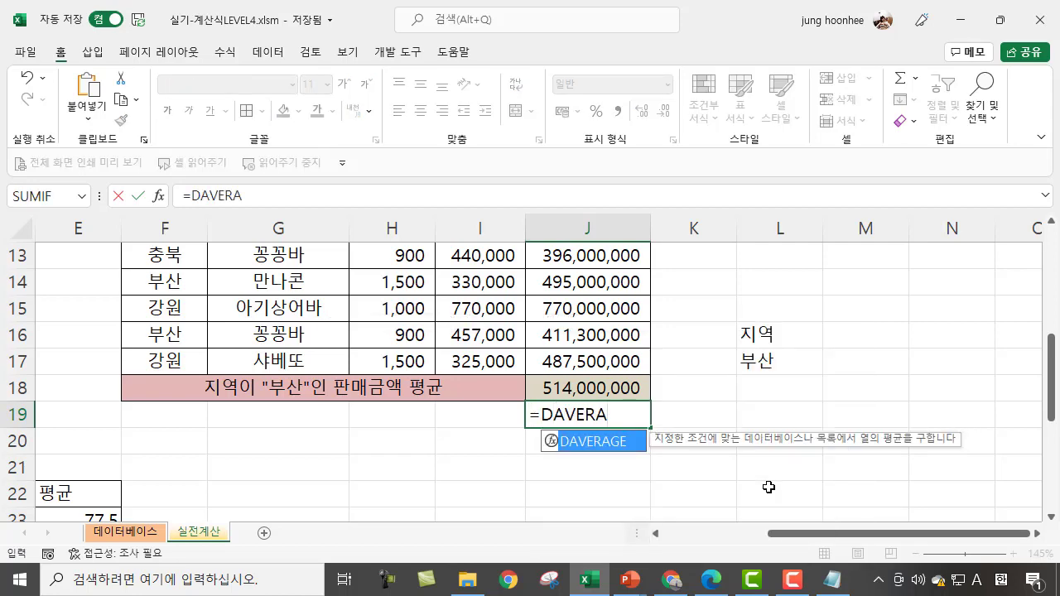
pyautogui.write('GE(')
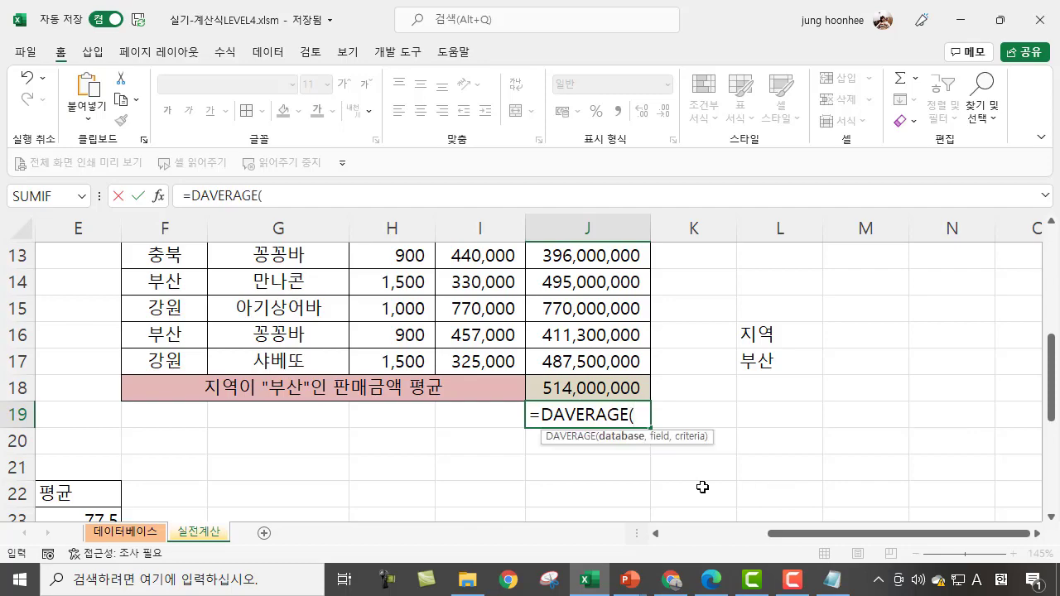
pyautogui.scroll(2, 152, 351)
pyautogui.scroll(3, 152, 351)
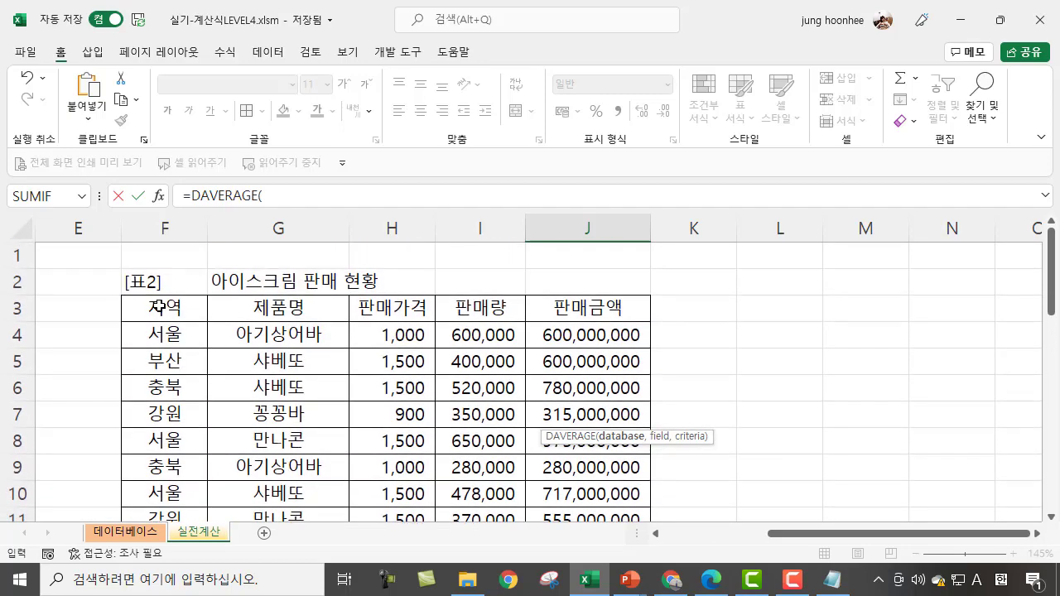
pyautogui.moveTo(165, 308); pyautogui.dragTo(578, 467)
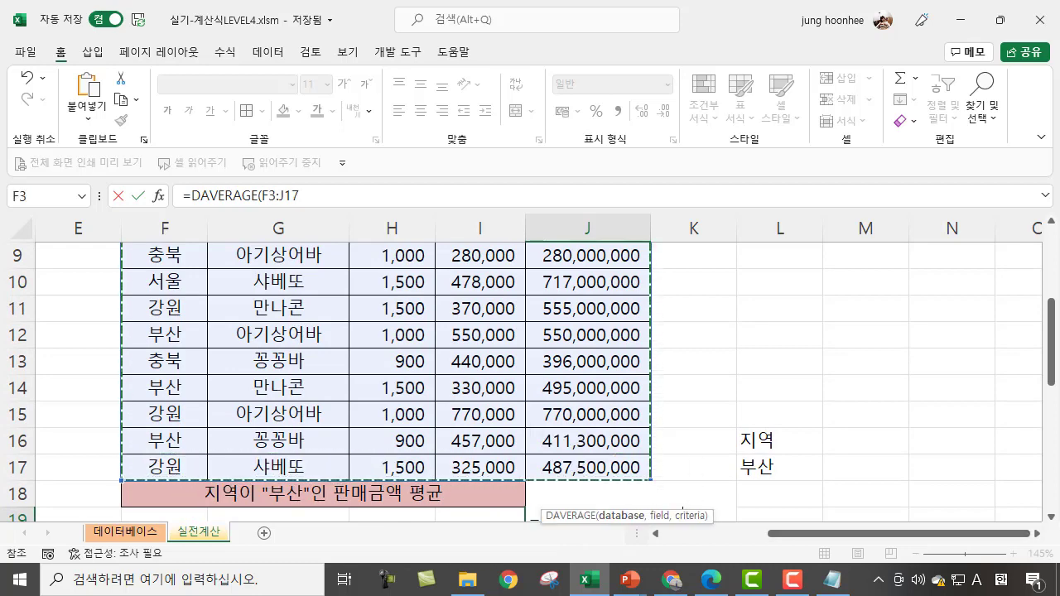
# Step: Complete the DAVERAGE in J19 with the 판매금액 header J3 as field and L16:L17 as criteria
pyautogui.write(',')
pyautogui.scroll(3, 583, 429)
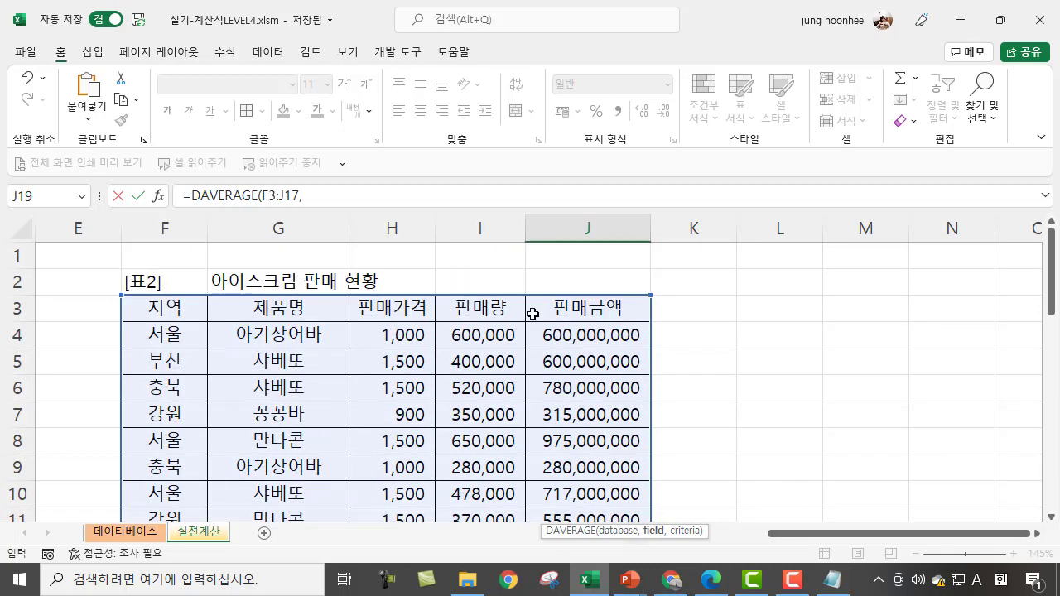
pyautogui.click(596, 308)
pyautogui.scroll(-3, 882, 381)
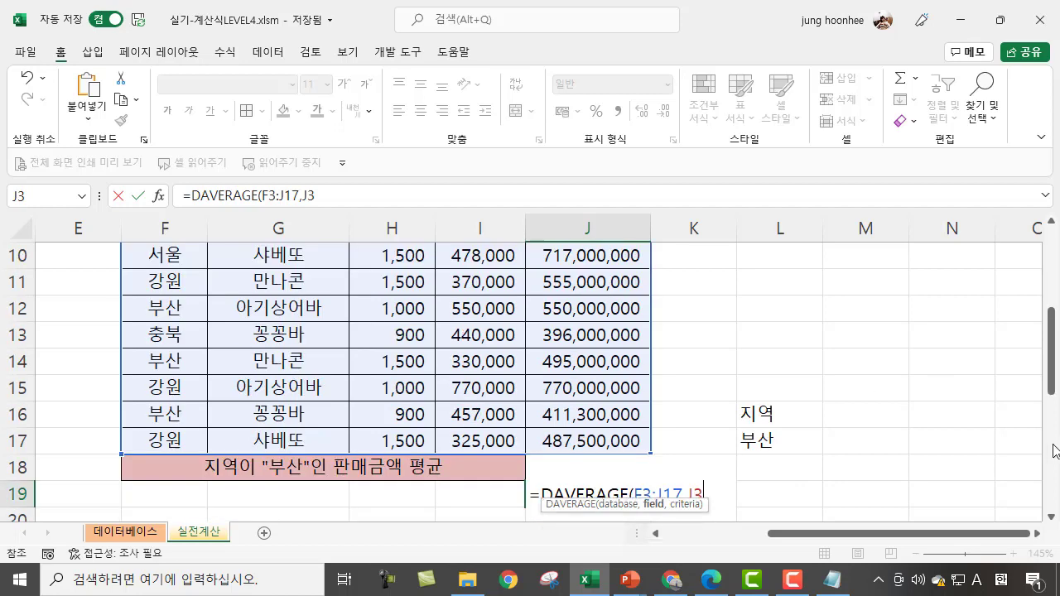
pyautogui.write(',')
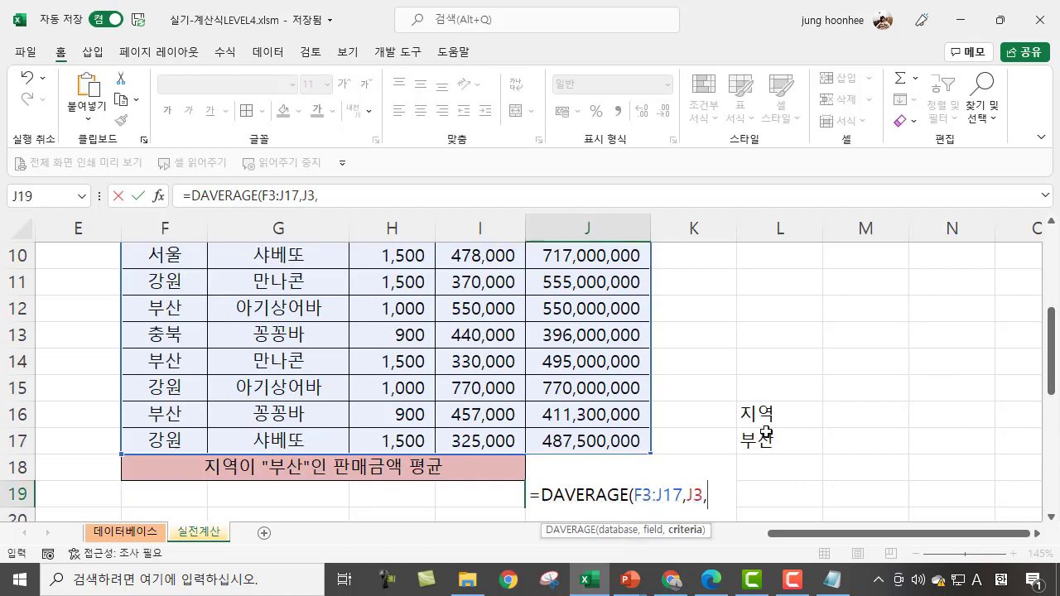
pyautogui.moveTo(762, 412); pyautogui.dragTo(766, 439)
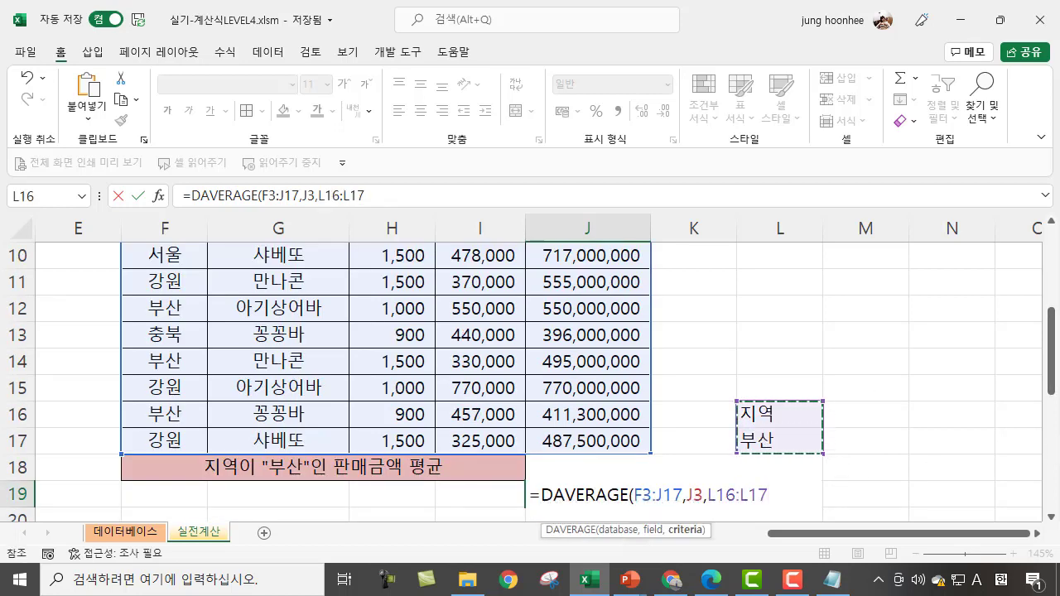
pyautogui.write(')')
pyautogui.press('Return')
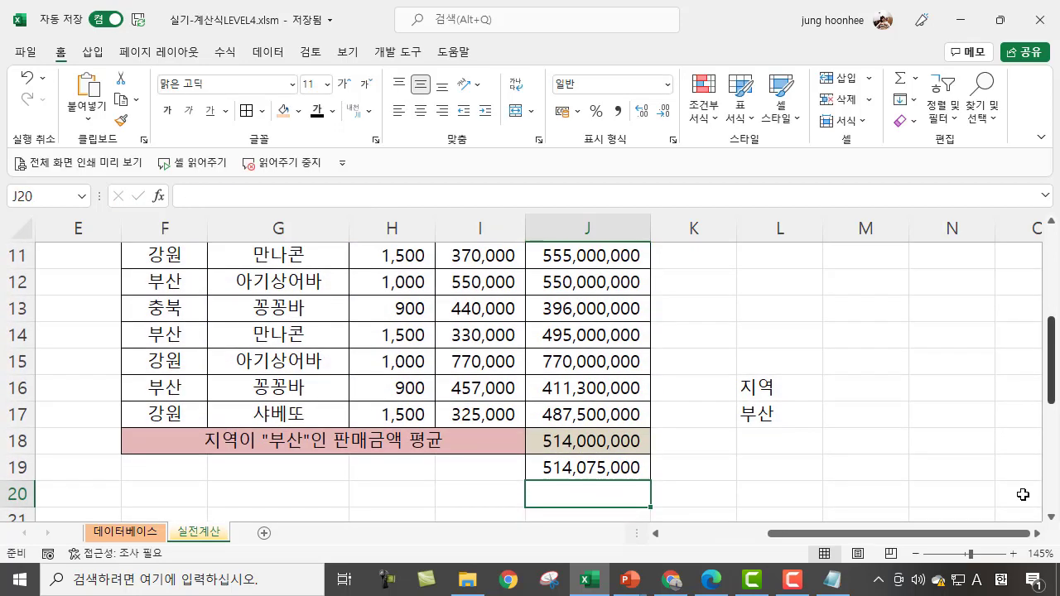
# Step: Wrap the DAVERAGE formula in J19 in a ROUND function with -6 as the number of digits
pyautogui.click(591, 471)
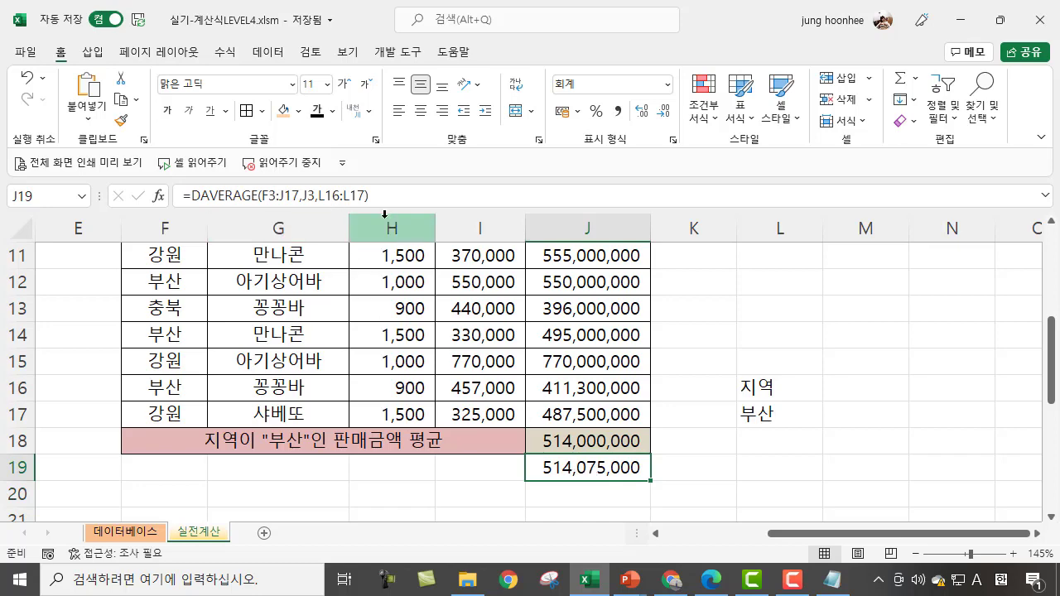
pyautogui.click(189, 196)
pyautogui.write('ROUND')
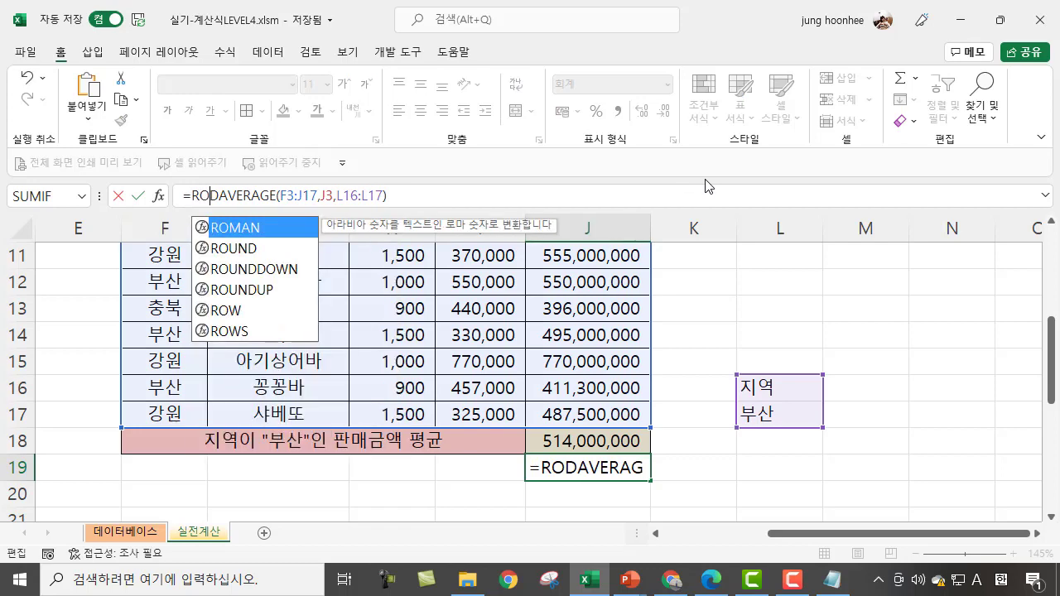
pyautogui.write('(')
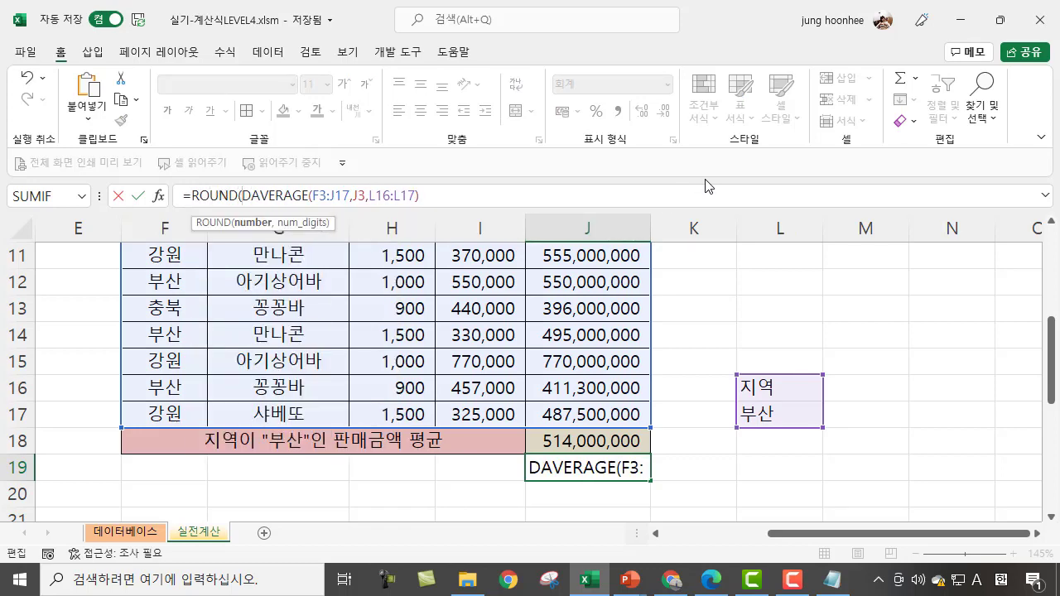
pyautogui.click(477, 184)
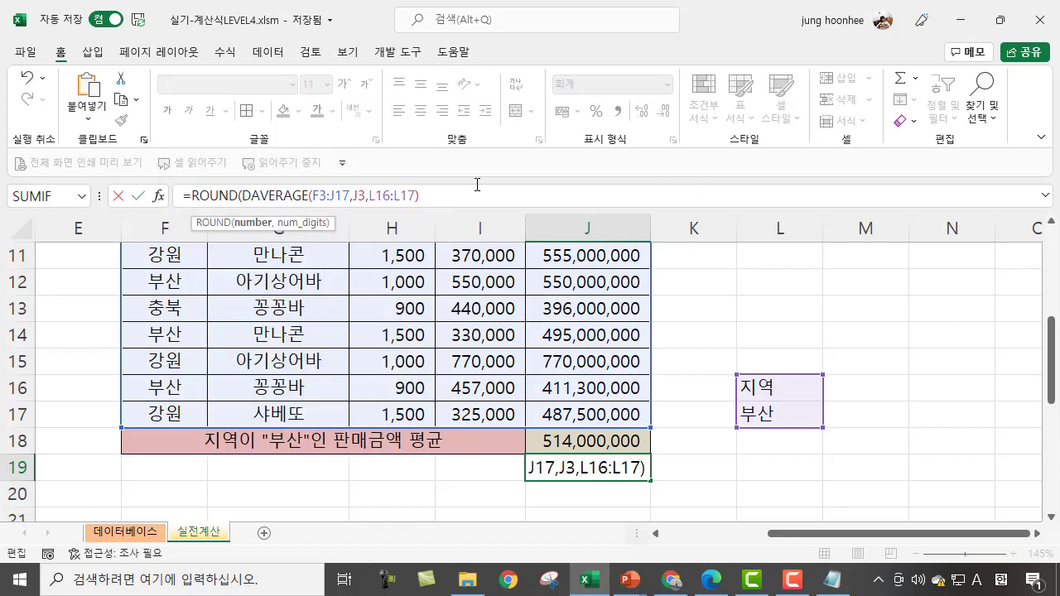
pyautogui.write(',-6')
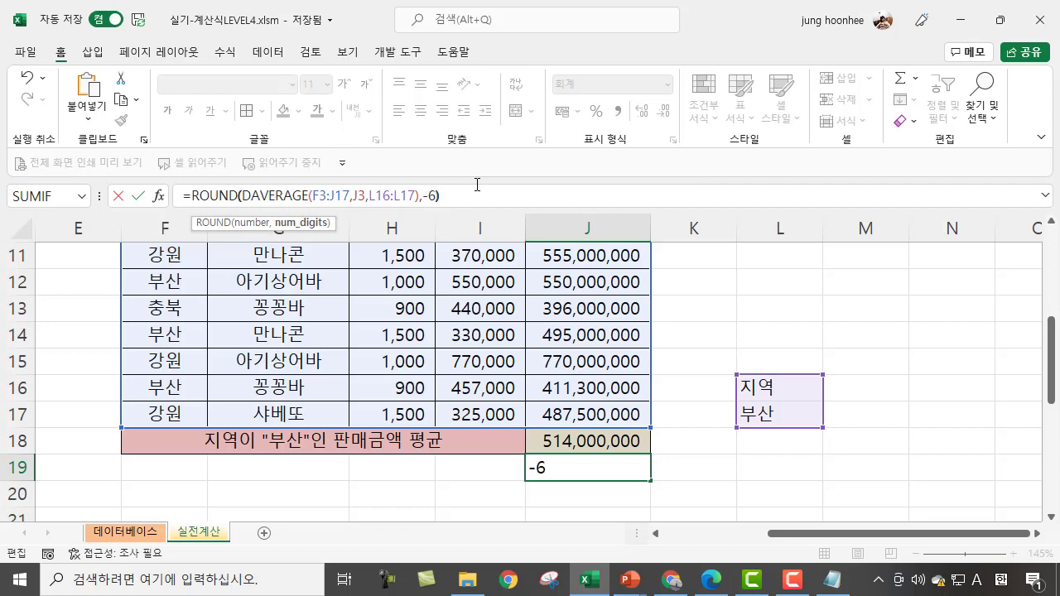
pyautogui.write(')')
pyautogui.press('Return')
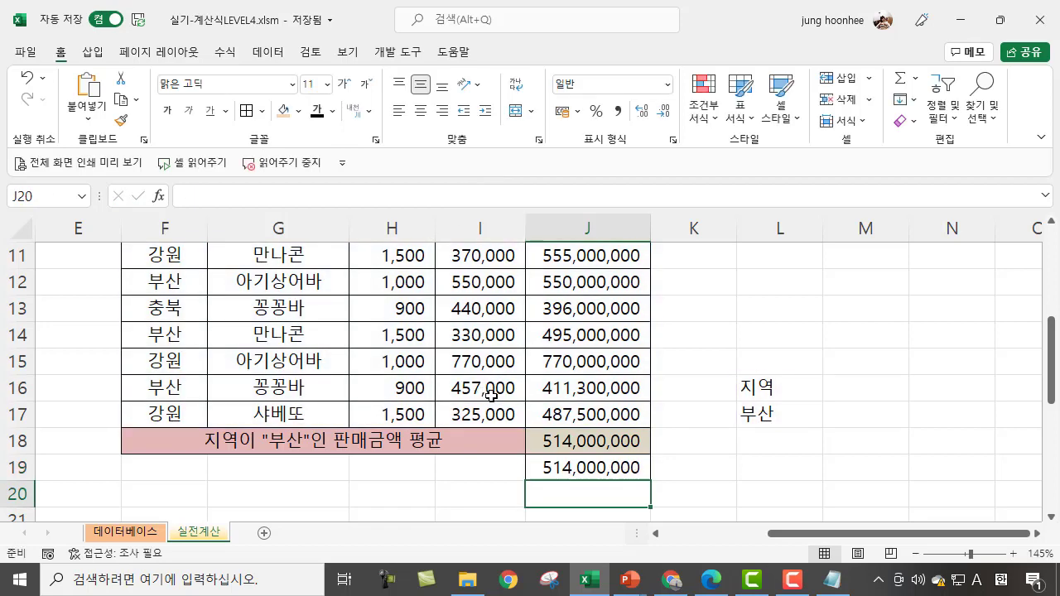
# Step: Compare the averages in J18 and J19, and clear the DAVERAGE formula from J19
pyautogui.click(570, 437)
pyautogui.click(551, 465)
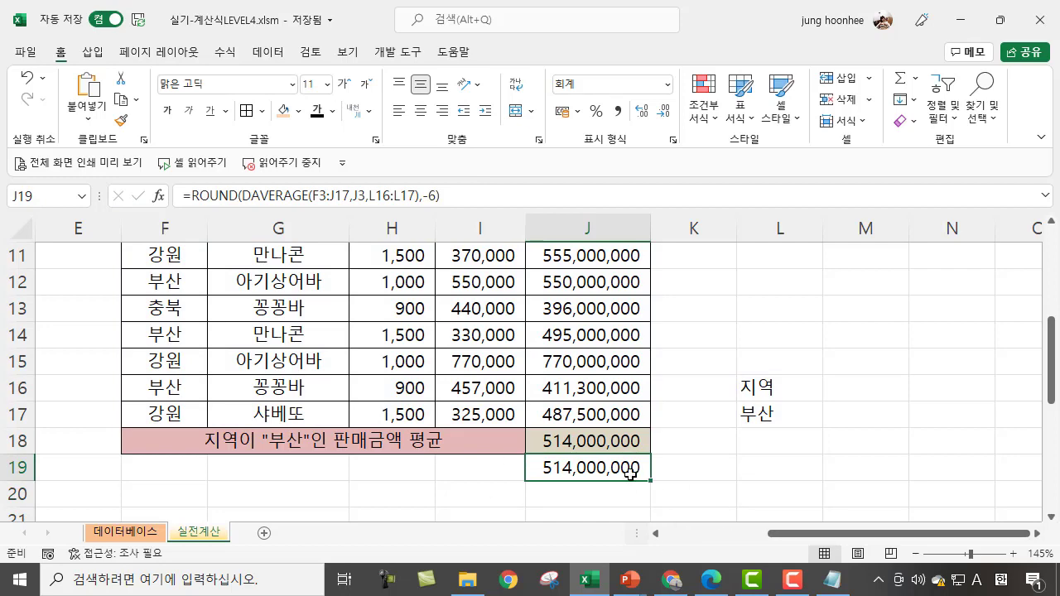
pyautogui.moveTo(463, 195); pyautogui.dragTo(97, 186)
pyautogui.press('Delete')
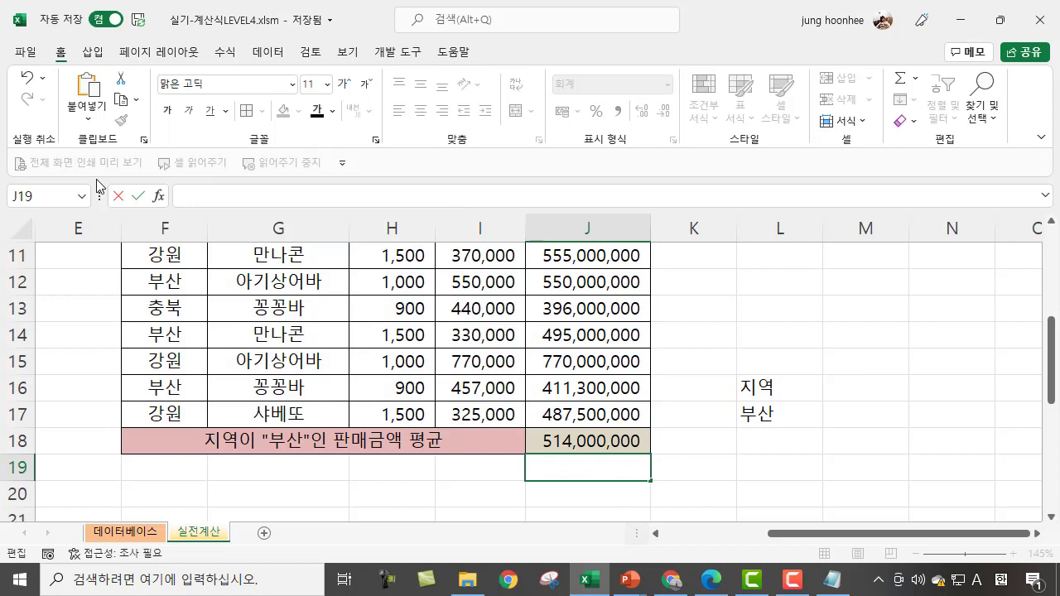
pyautogui.press('Return')
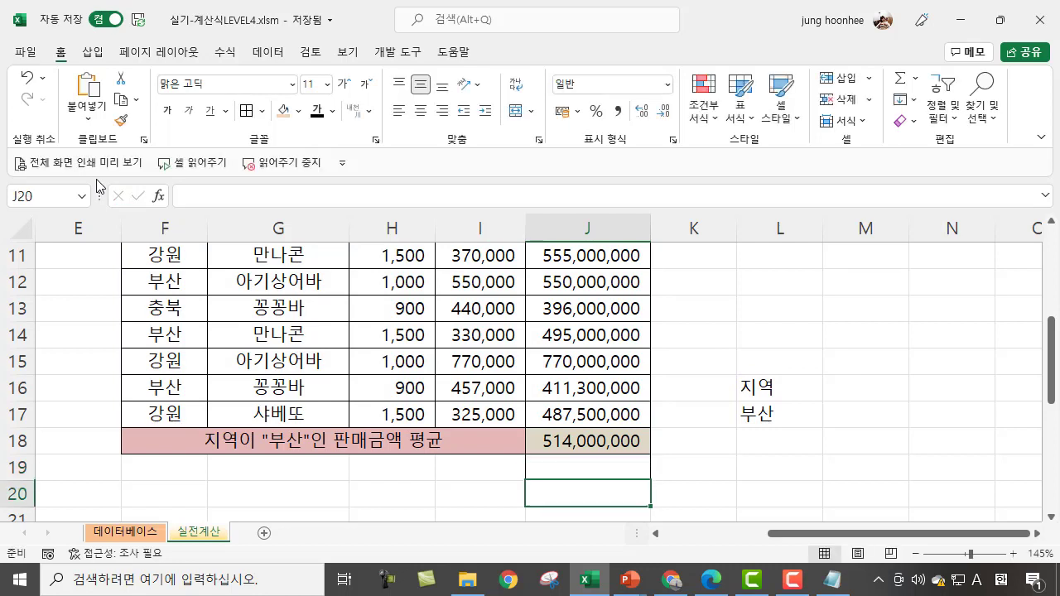
# Step: Switch to the PowerPoint slide show and advance to the [표3] problem, revealing its task and conditions
pyautogui.click(620, 442)
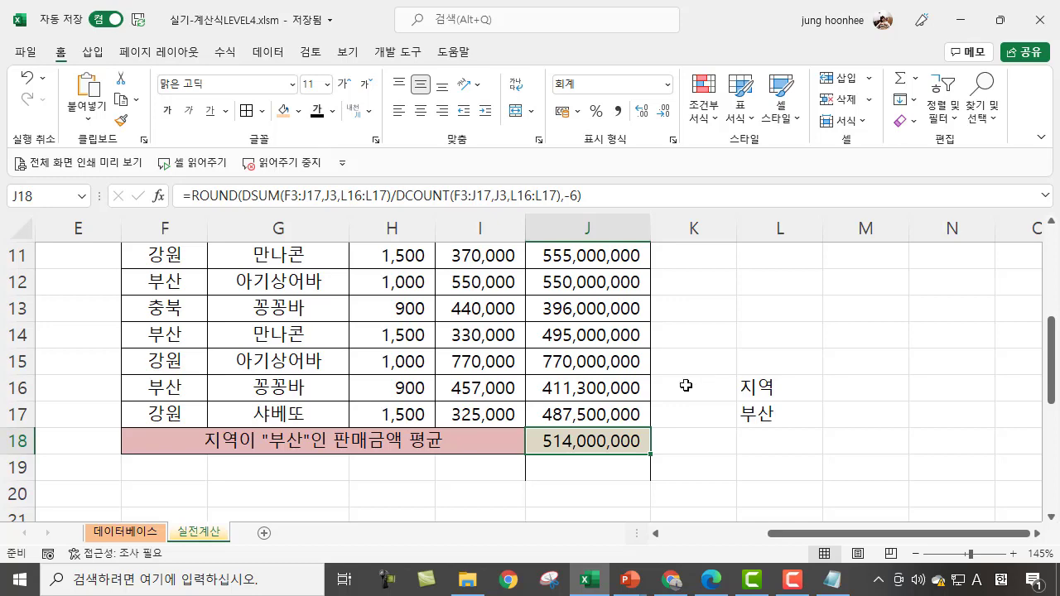
pyautogui.moveTo(636, 587)
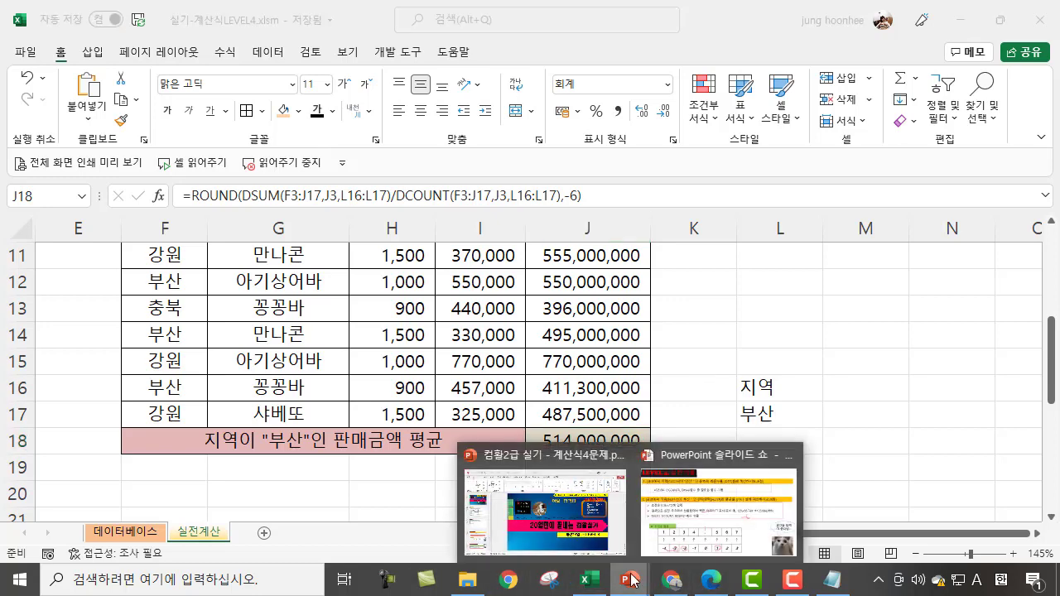
pyautogui.click(705, 547)
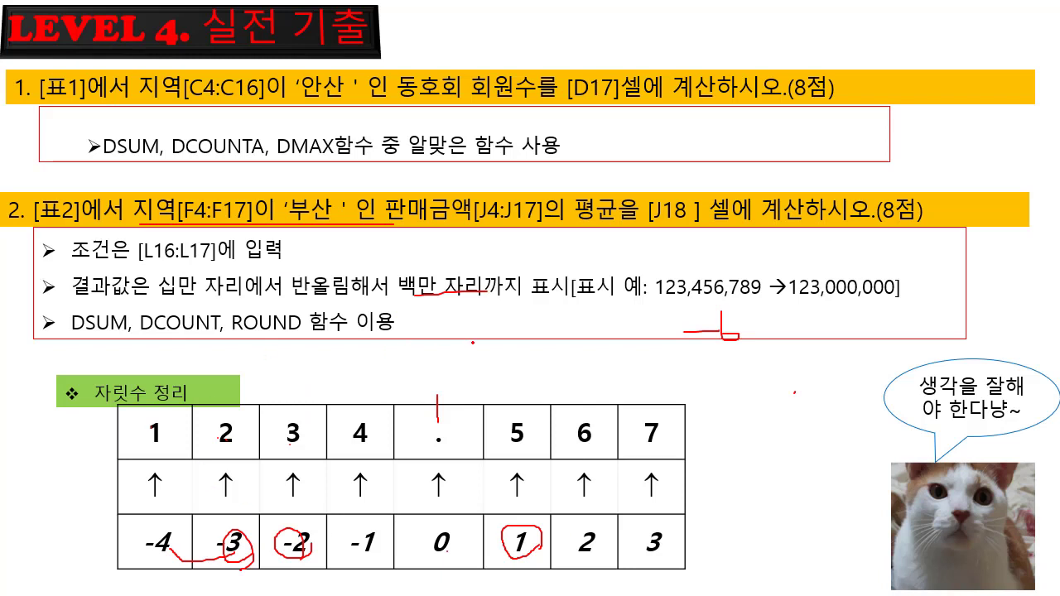
pyautogui.press('Right')
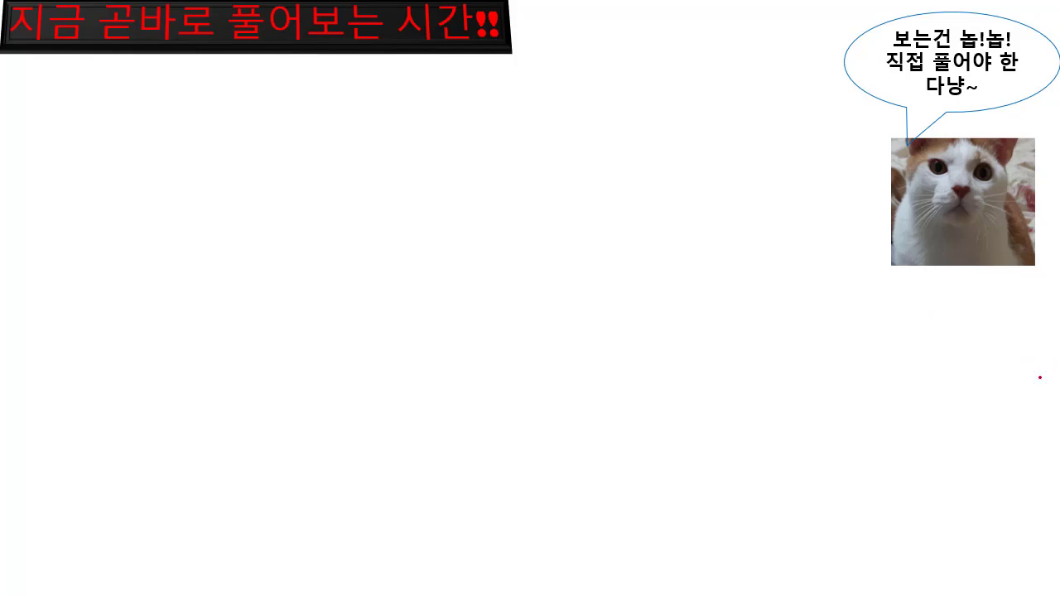
pyautogui.press('Right')
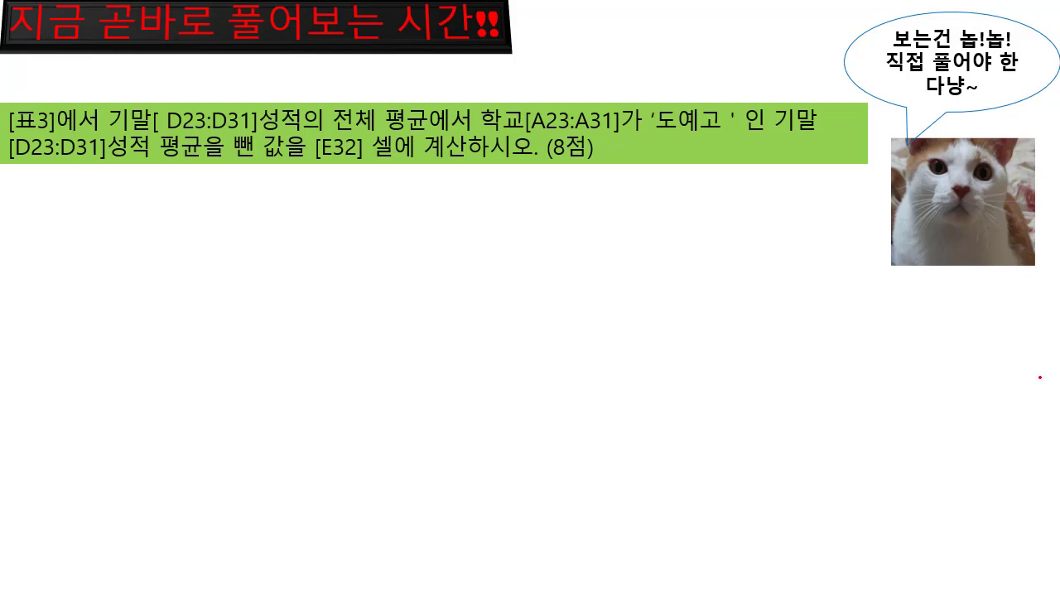
pyautogui.press('Right')
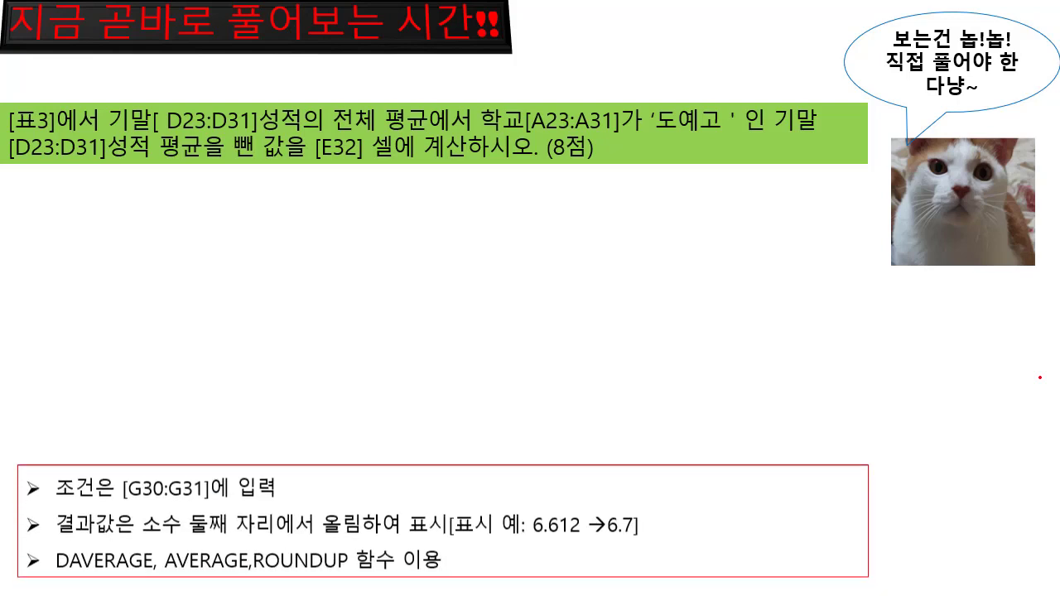